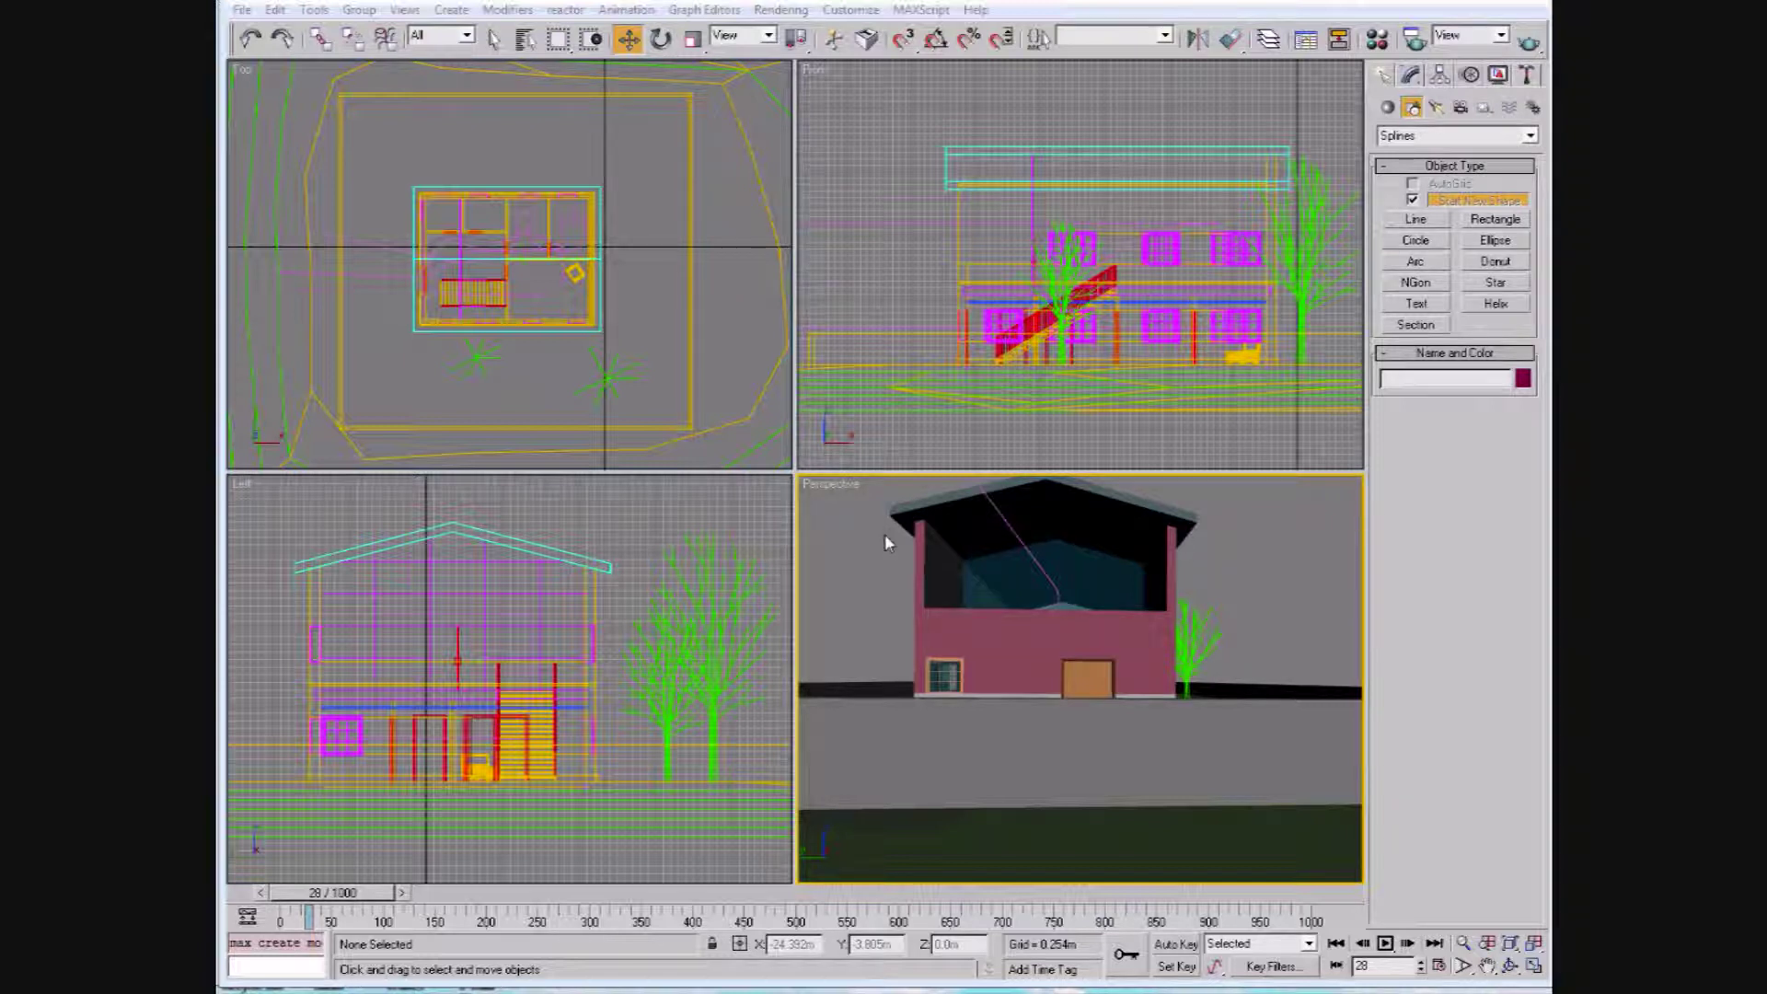
Create a free camera, Camera01, in the Left viewport
click(1461, 108)
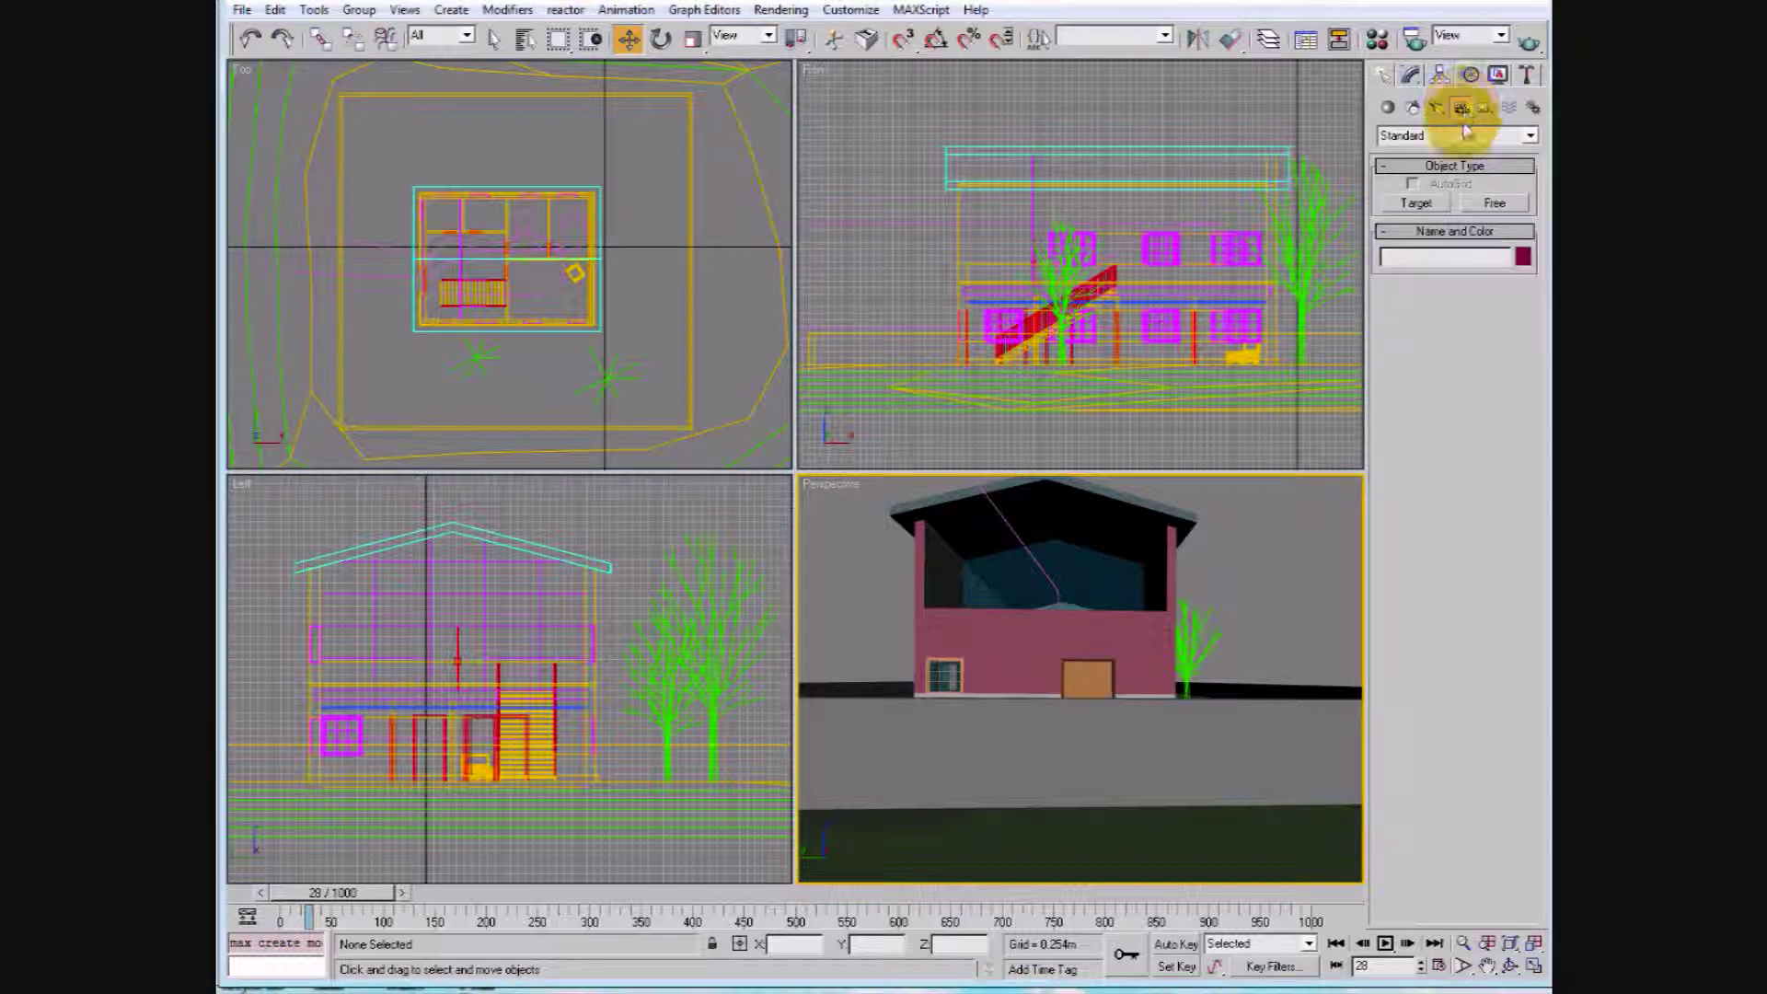
click(1495, 205)
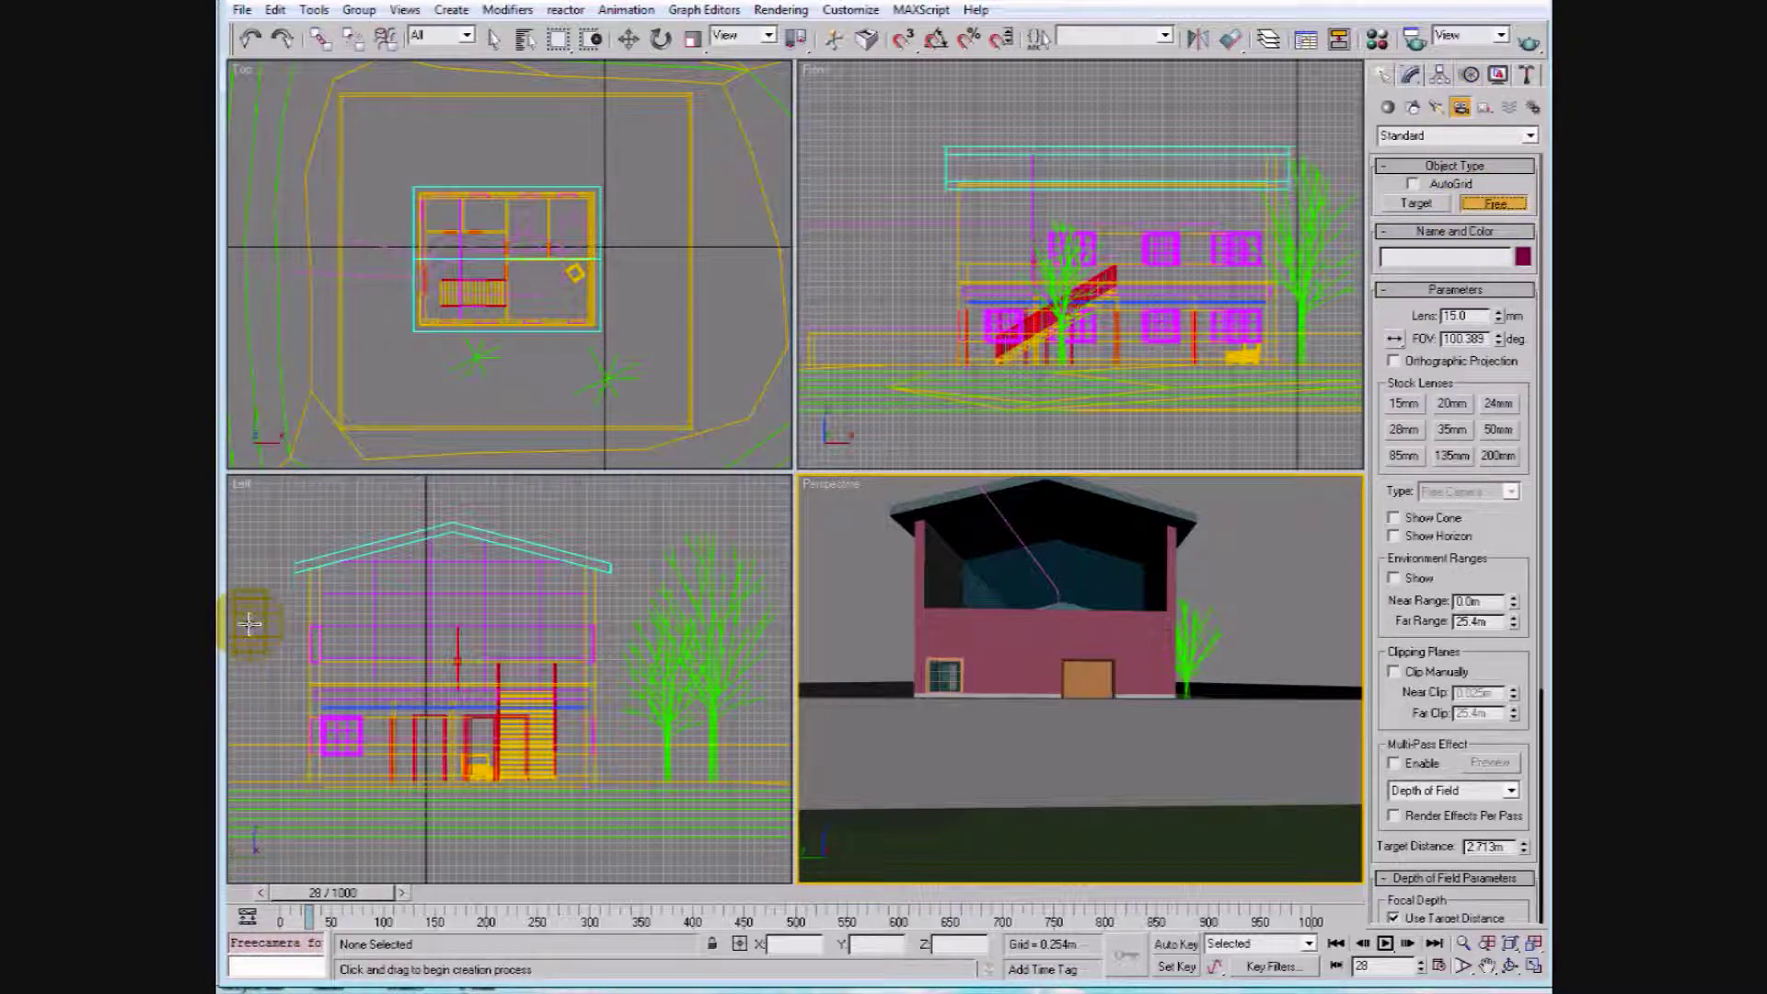
click(249, 624)
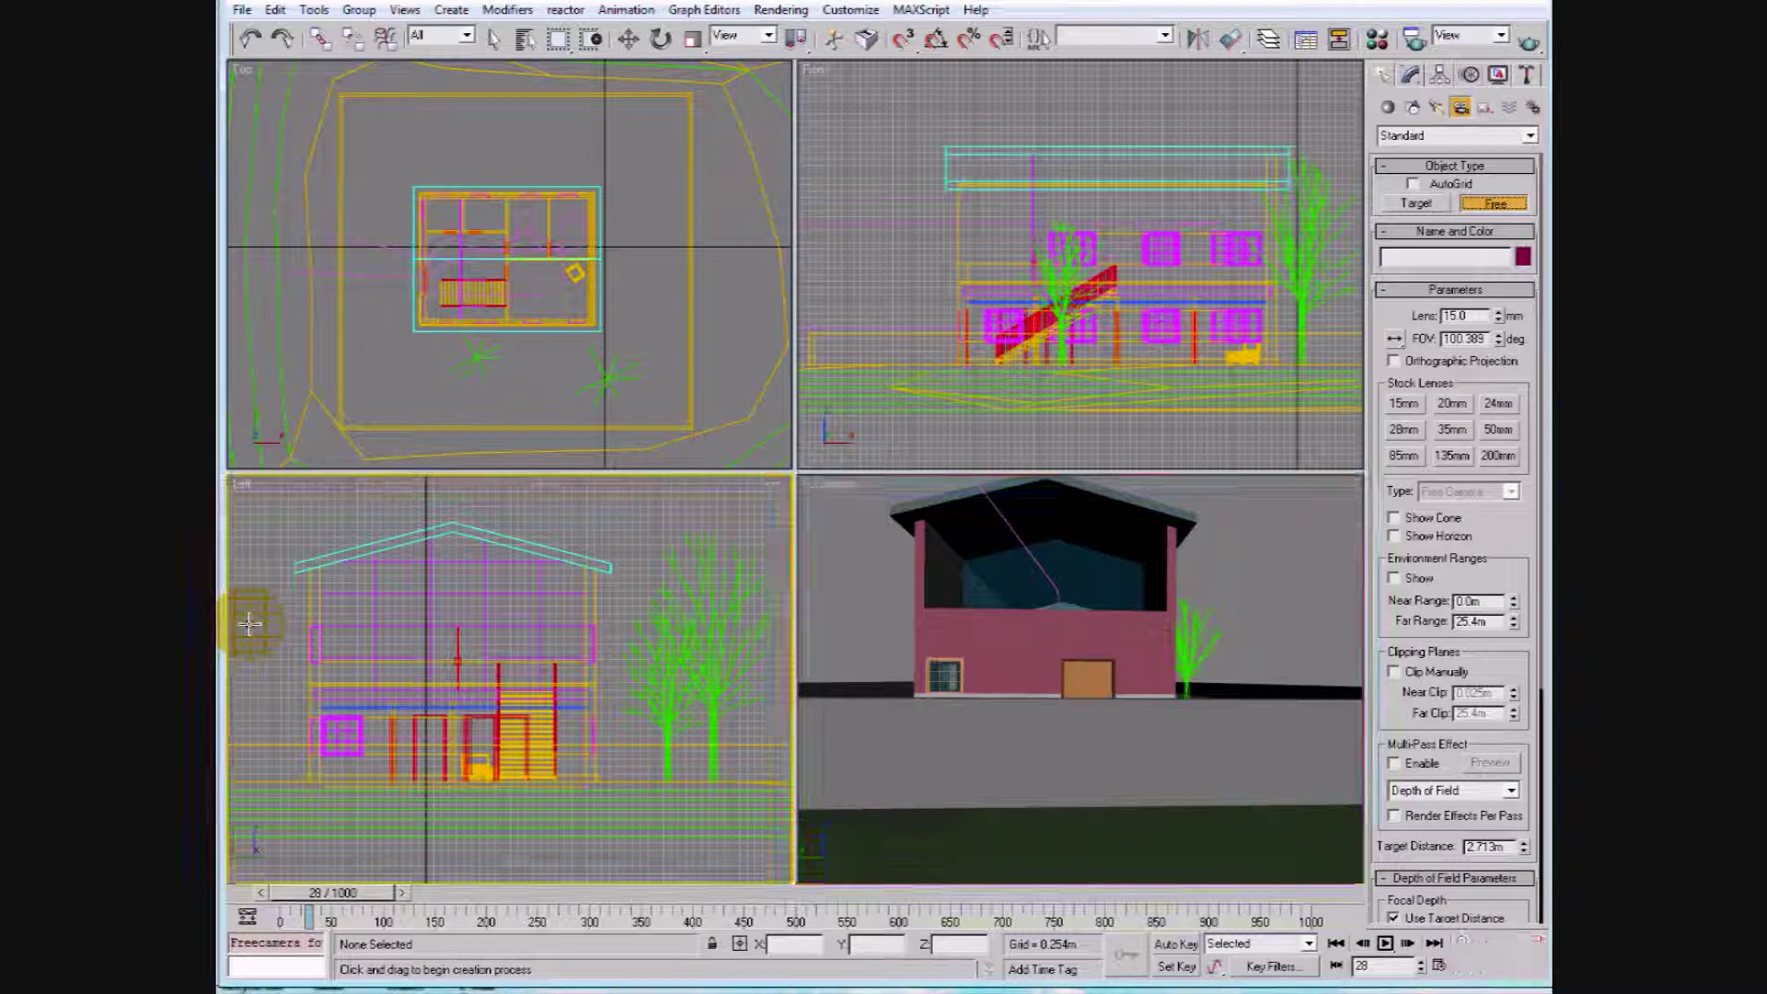
right_click(615, 168)
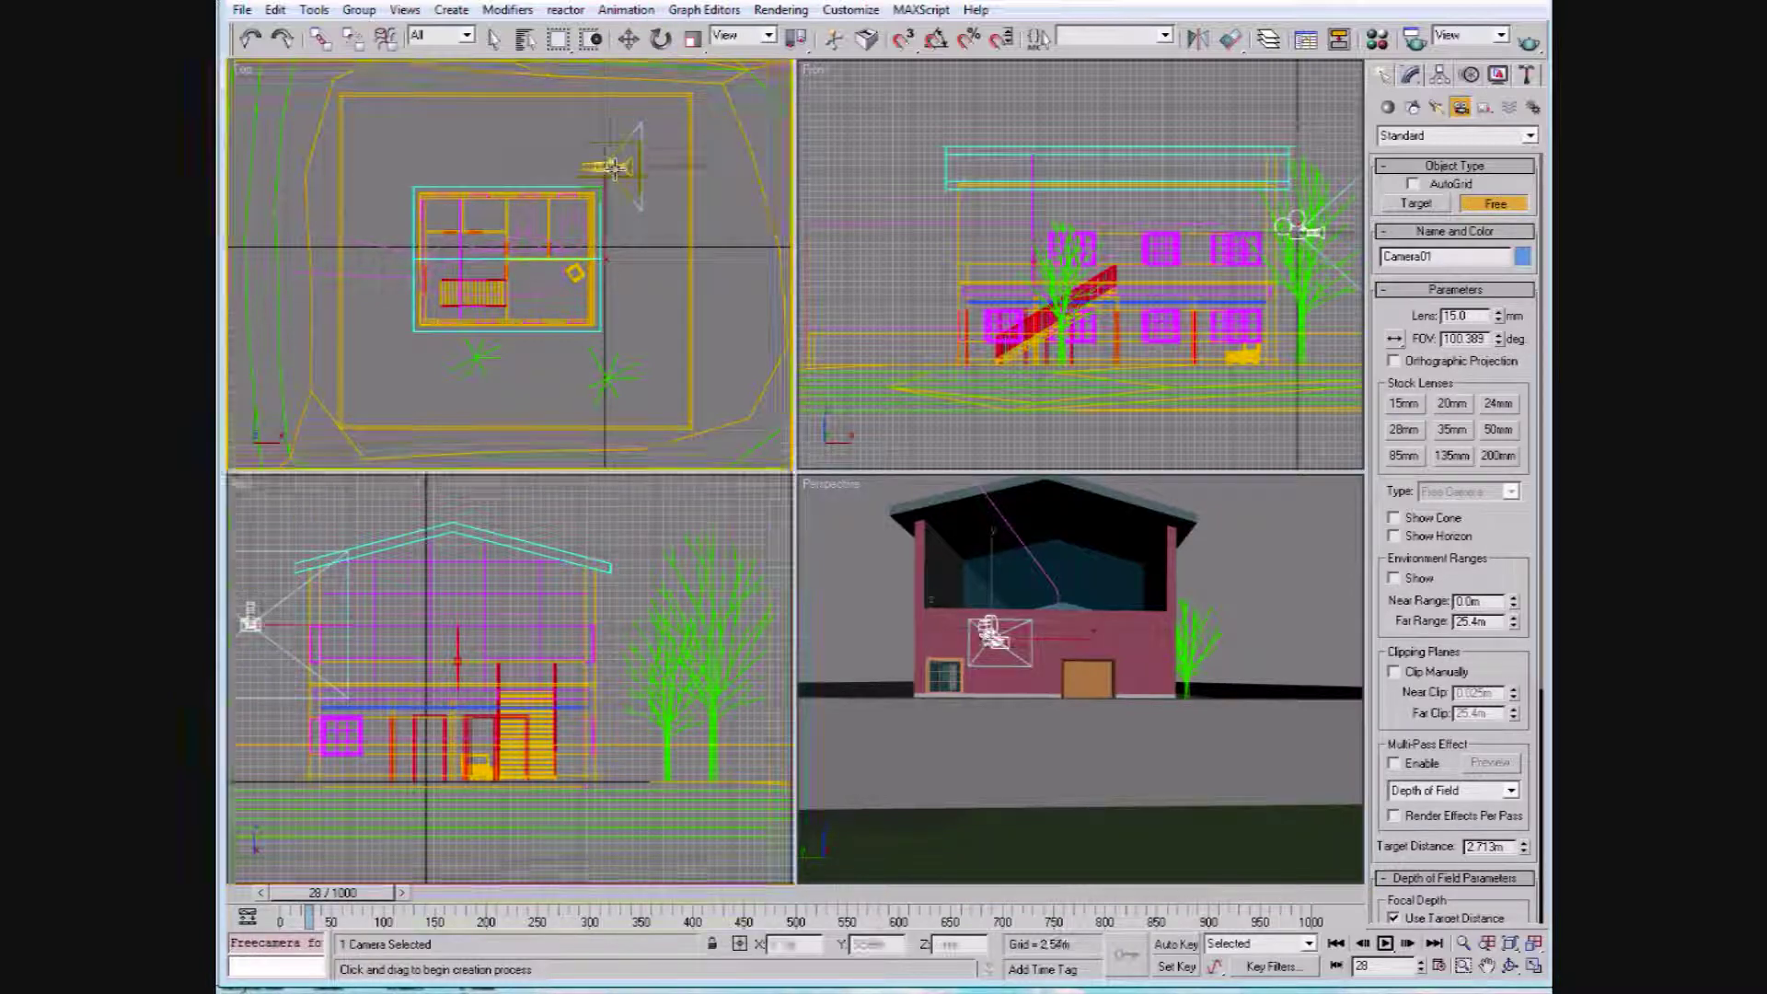
Move Camera01 to the left edge of the site in the Top viewport
right_click(617, 170)
key(w)
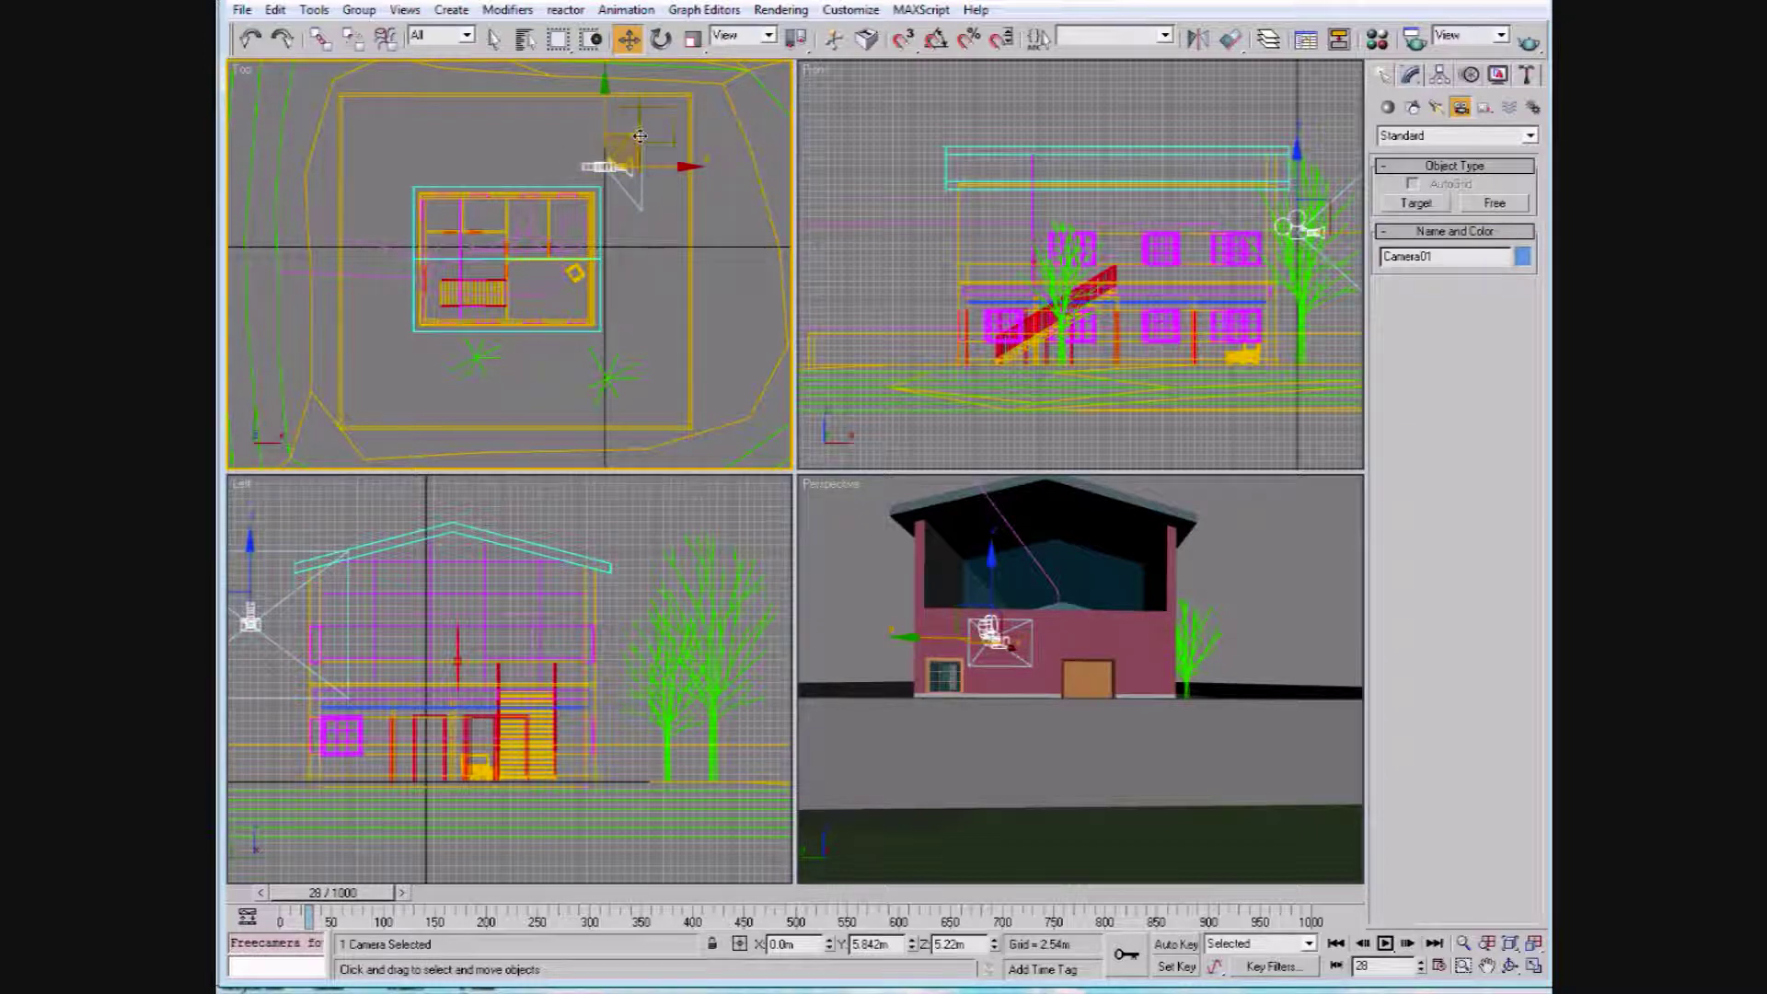
right_click(629, 162)
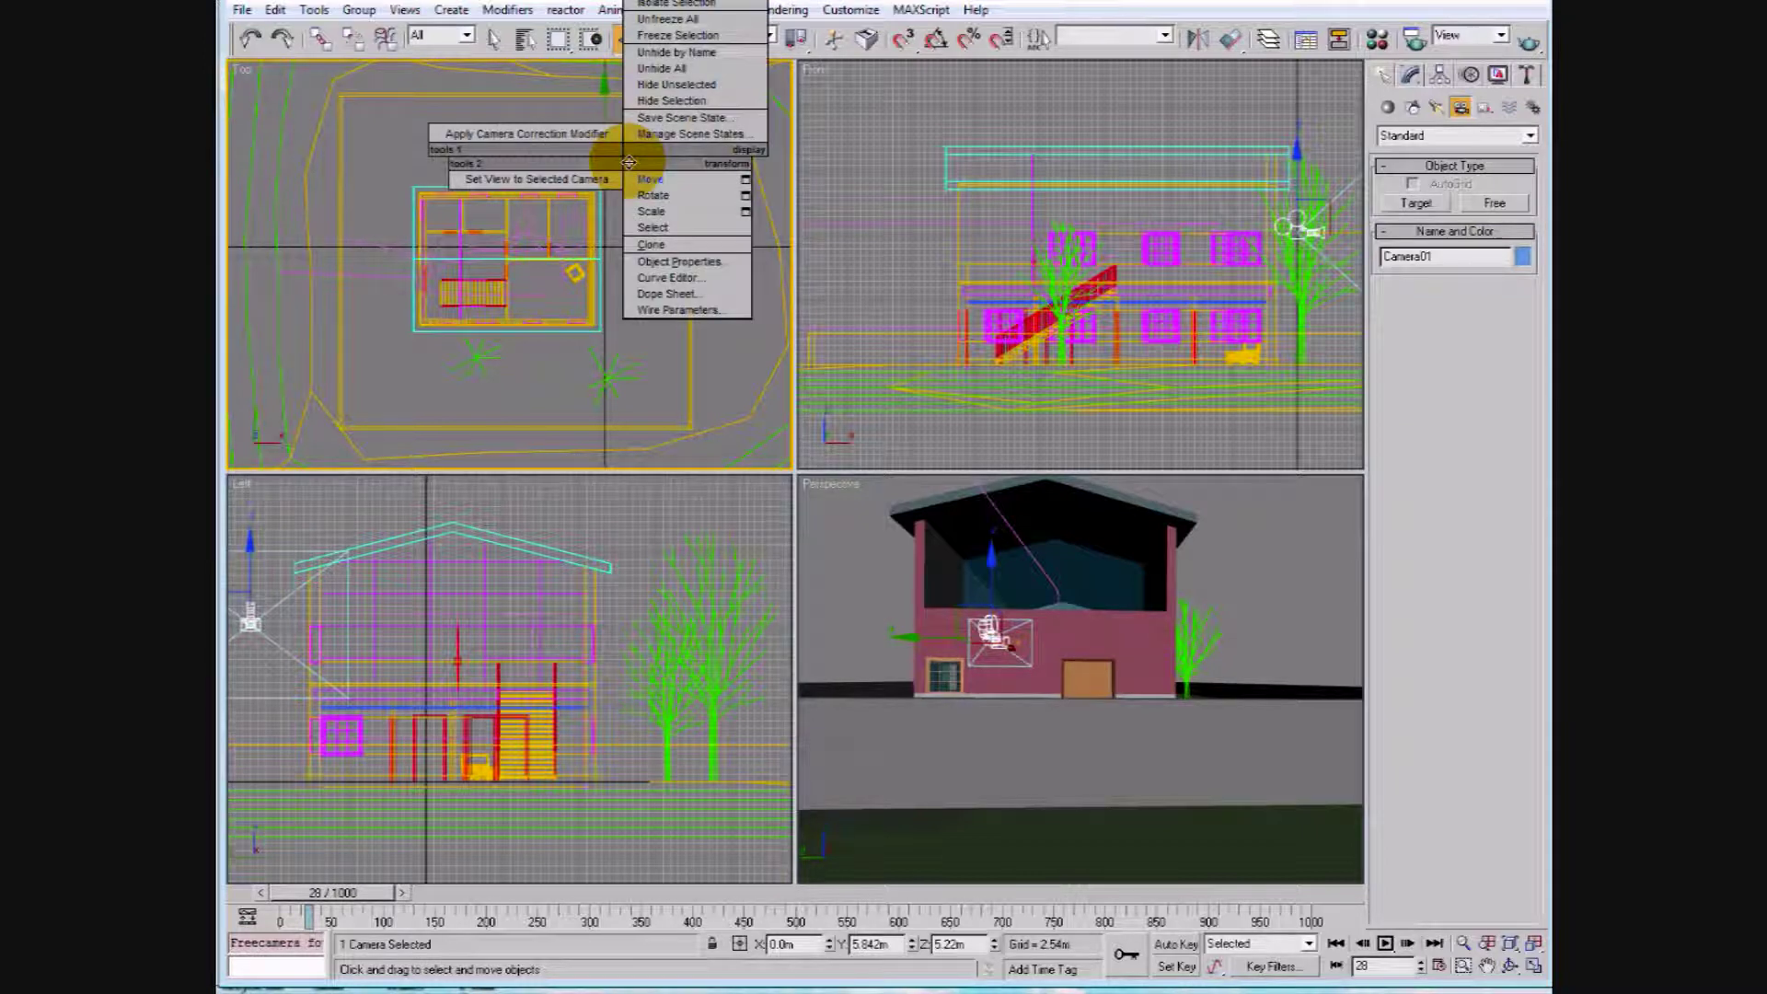
click(649, 179)
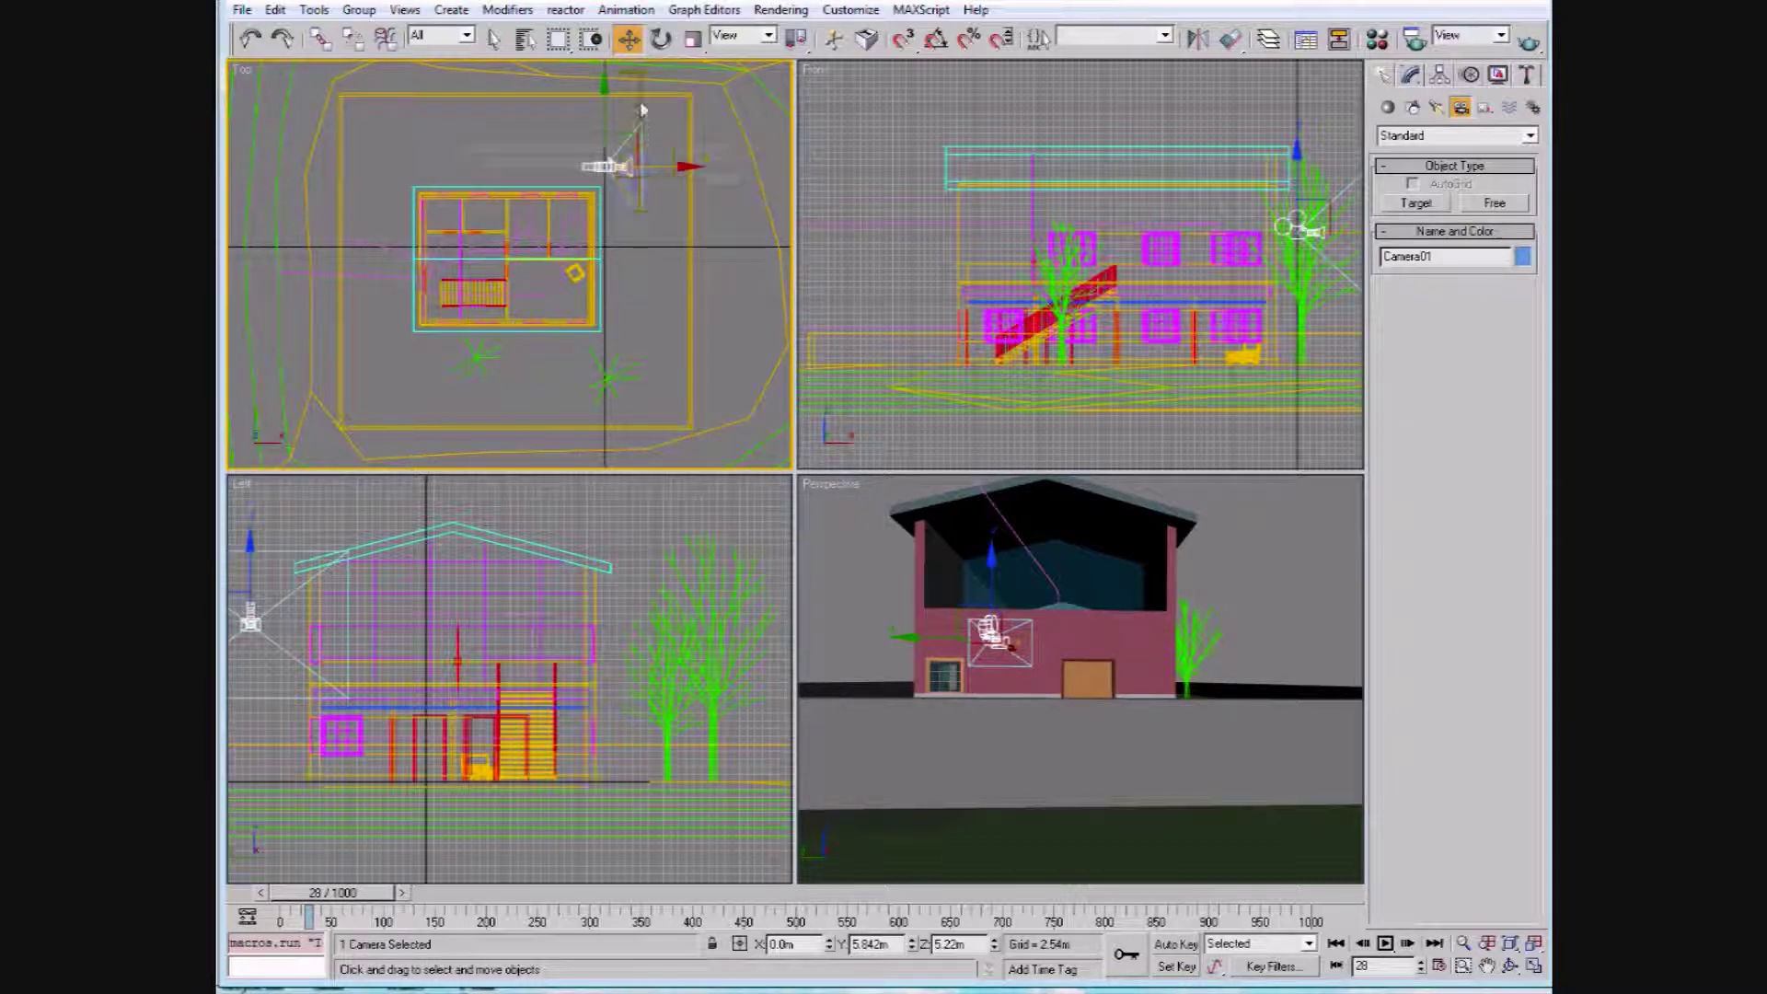
drag(638, 126, 282, 232)
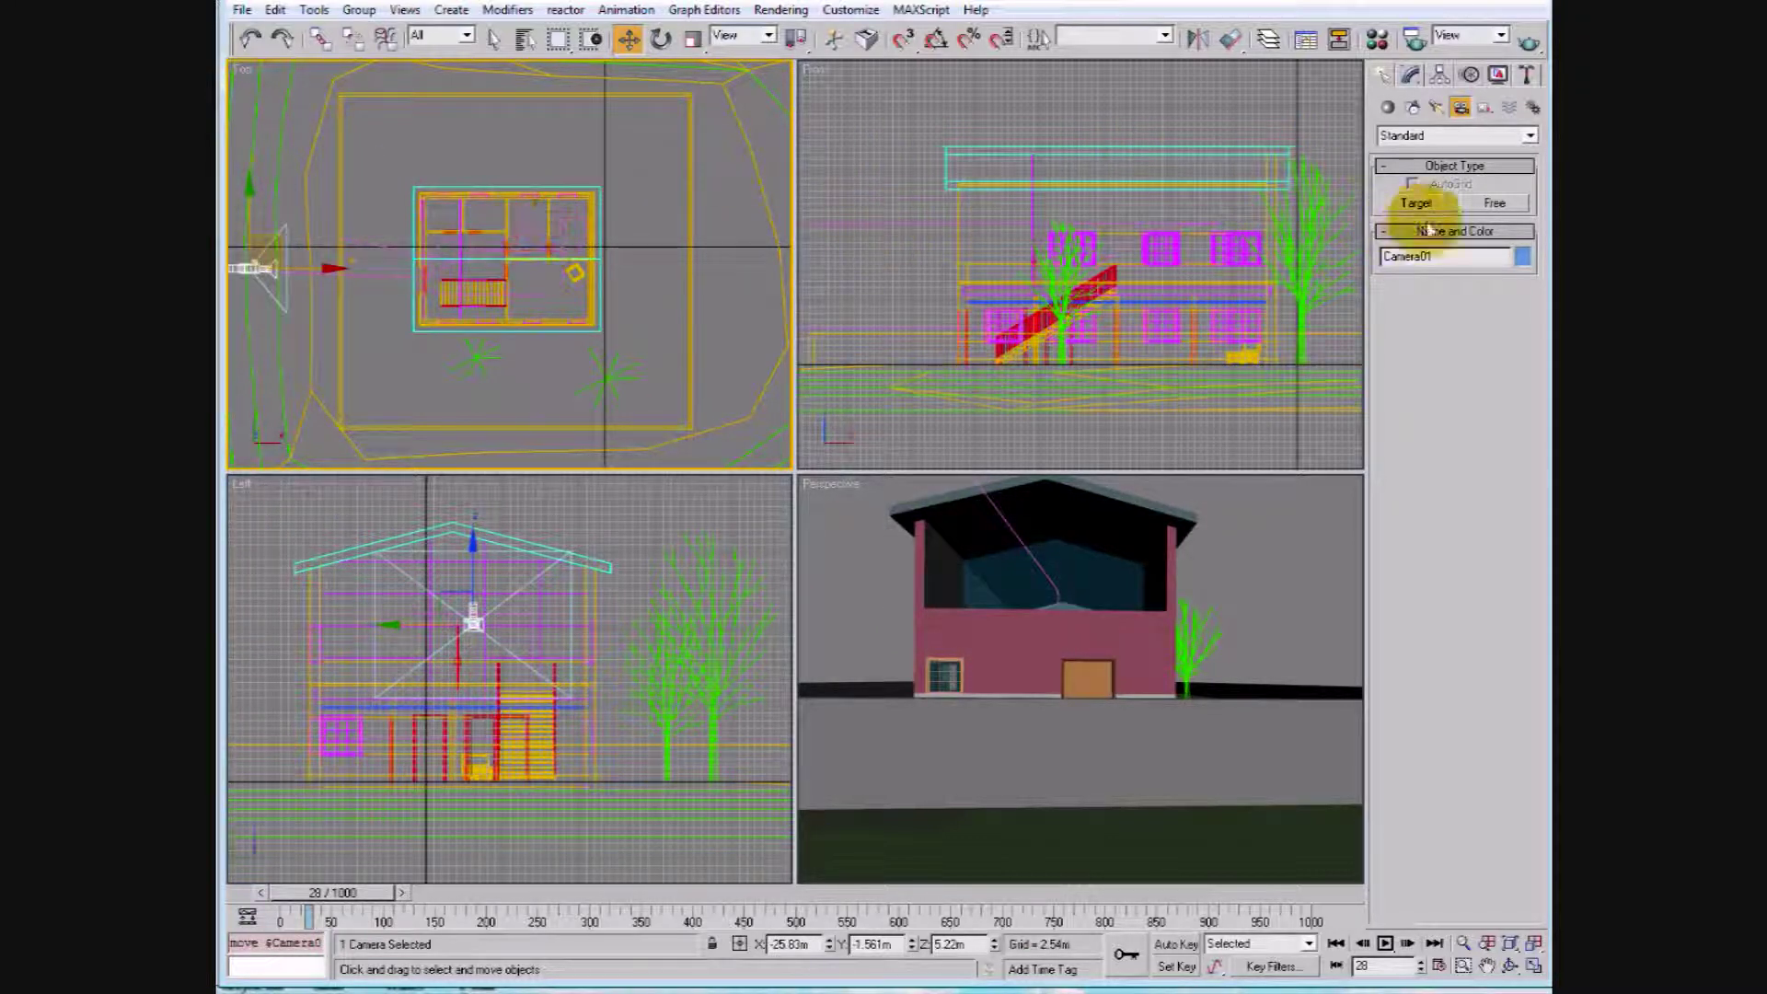
Replace Camera01's Position XYZ controller with a Path Constraint in the Motion panel
click(1471, 76)
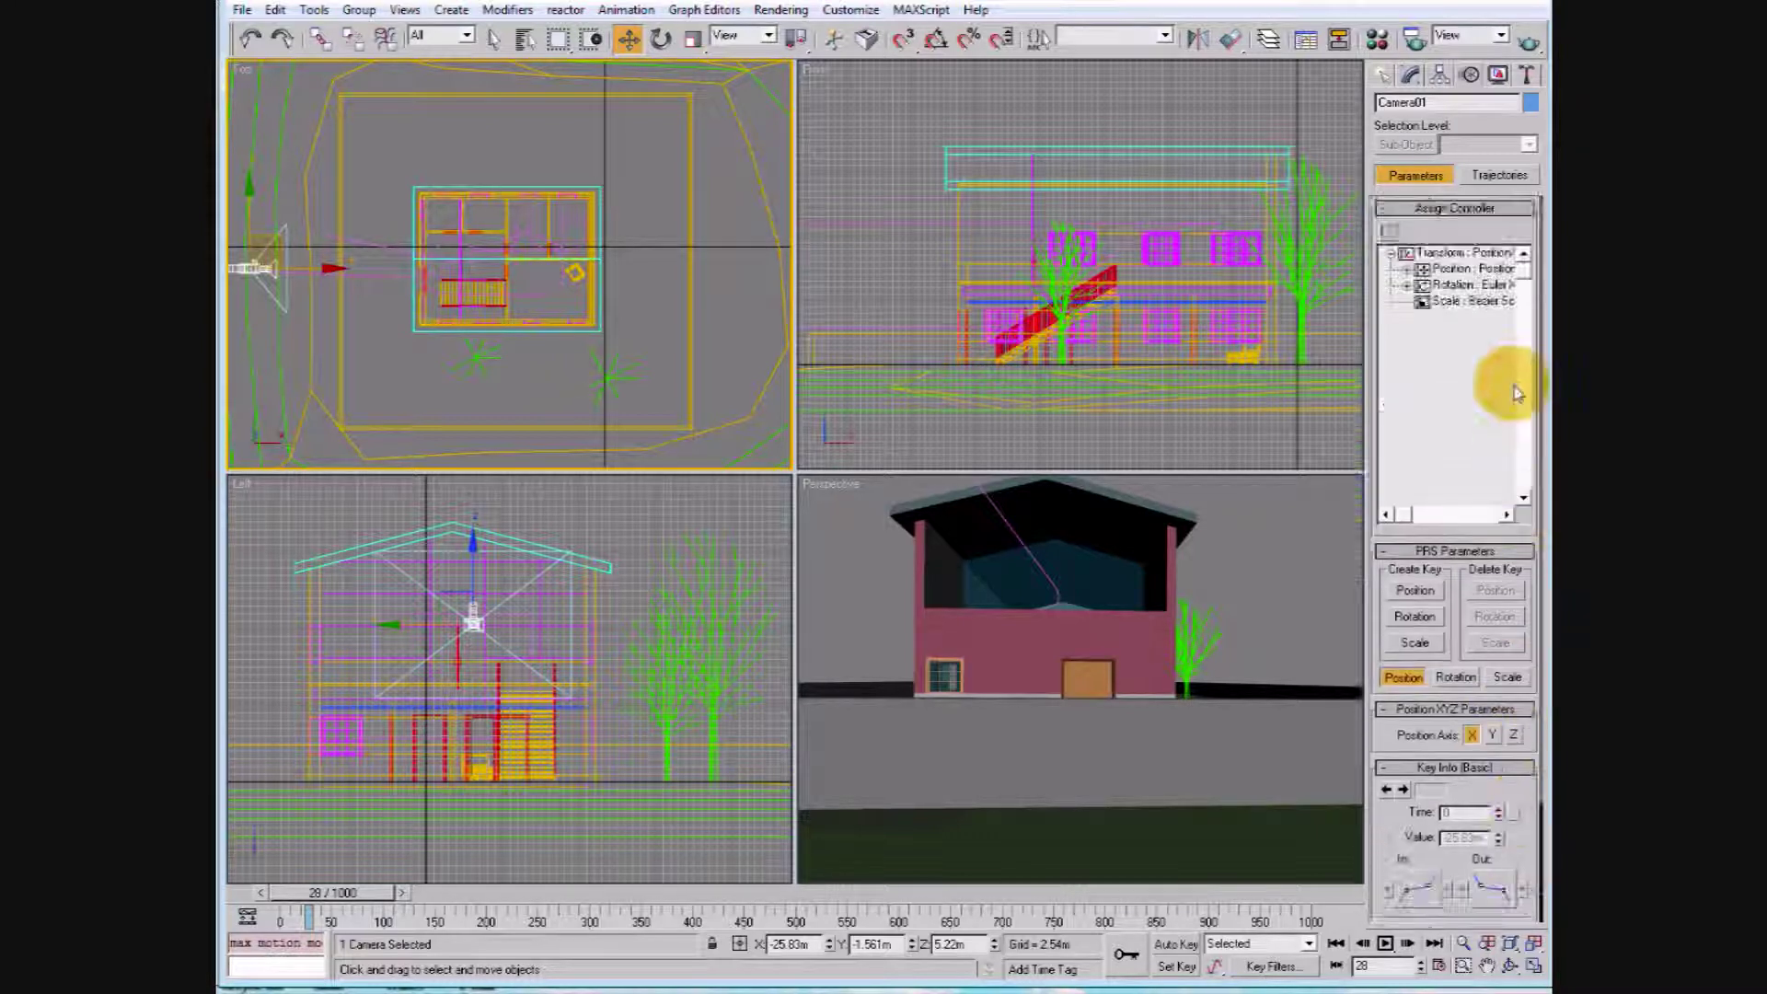
click(1463, 269)
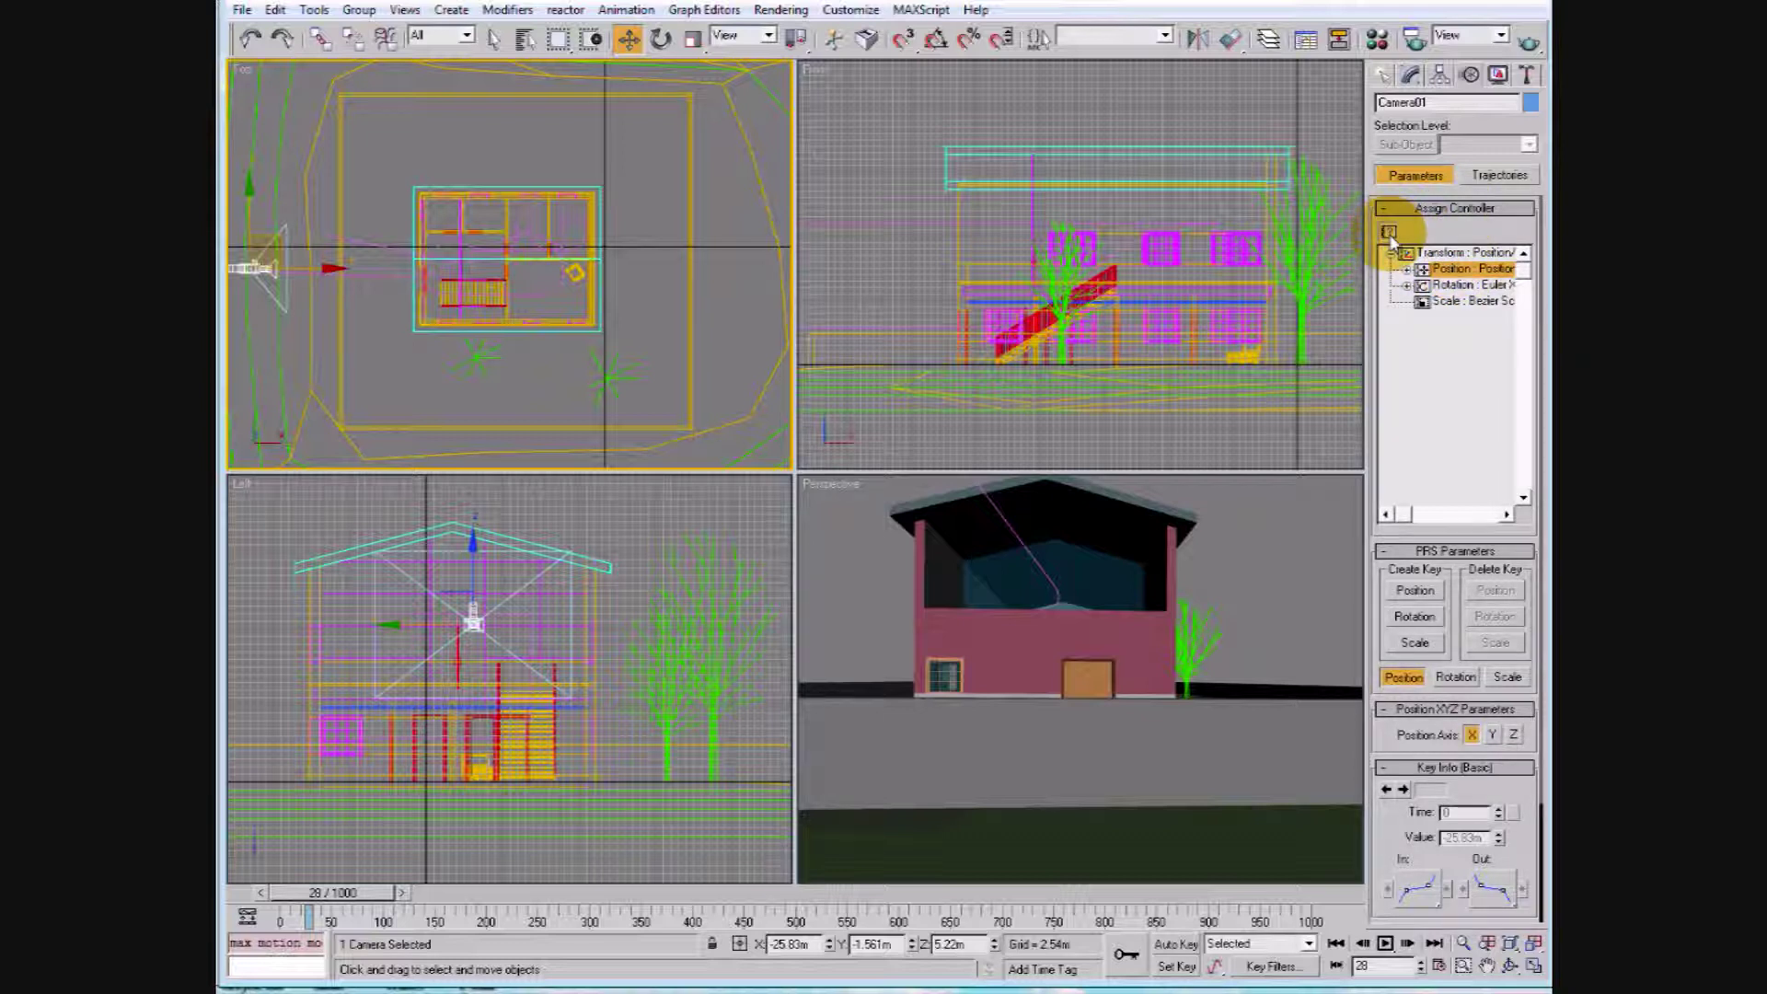
click(1389, 232)
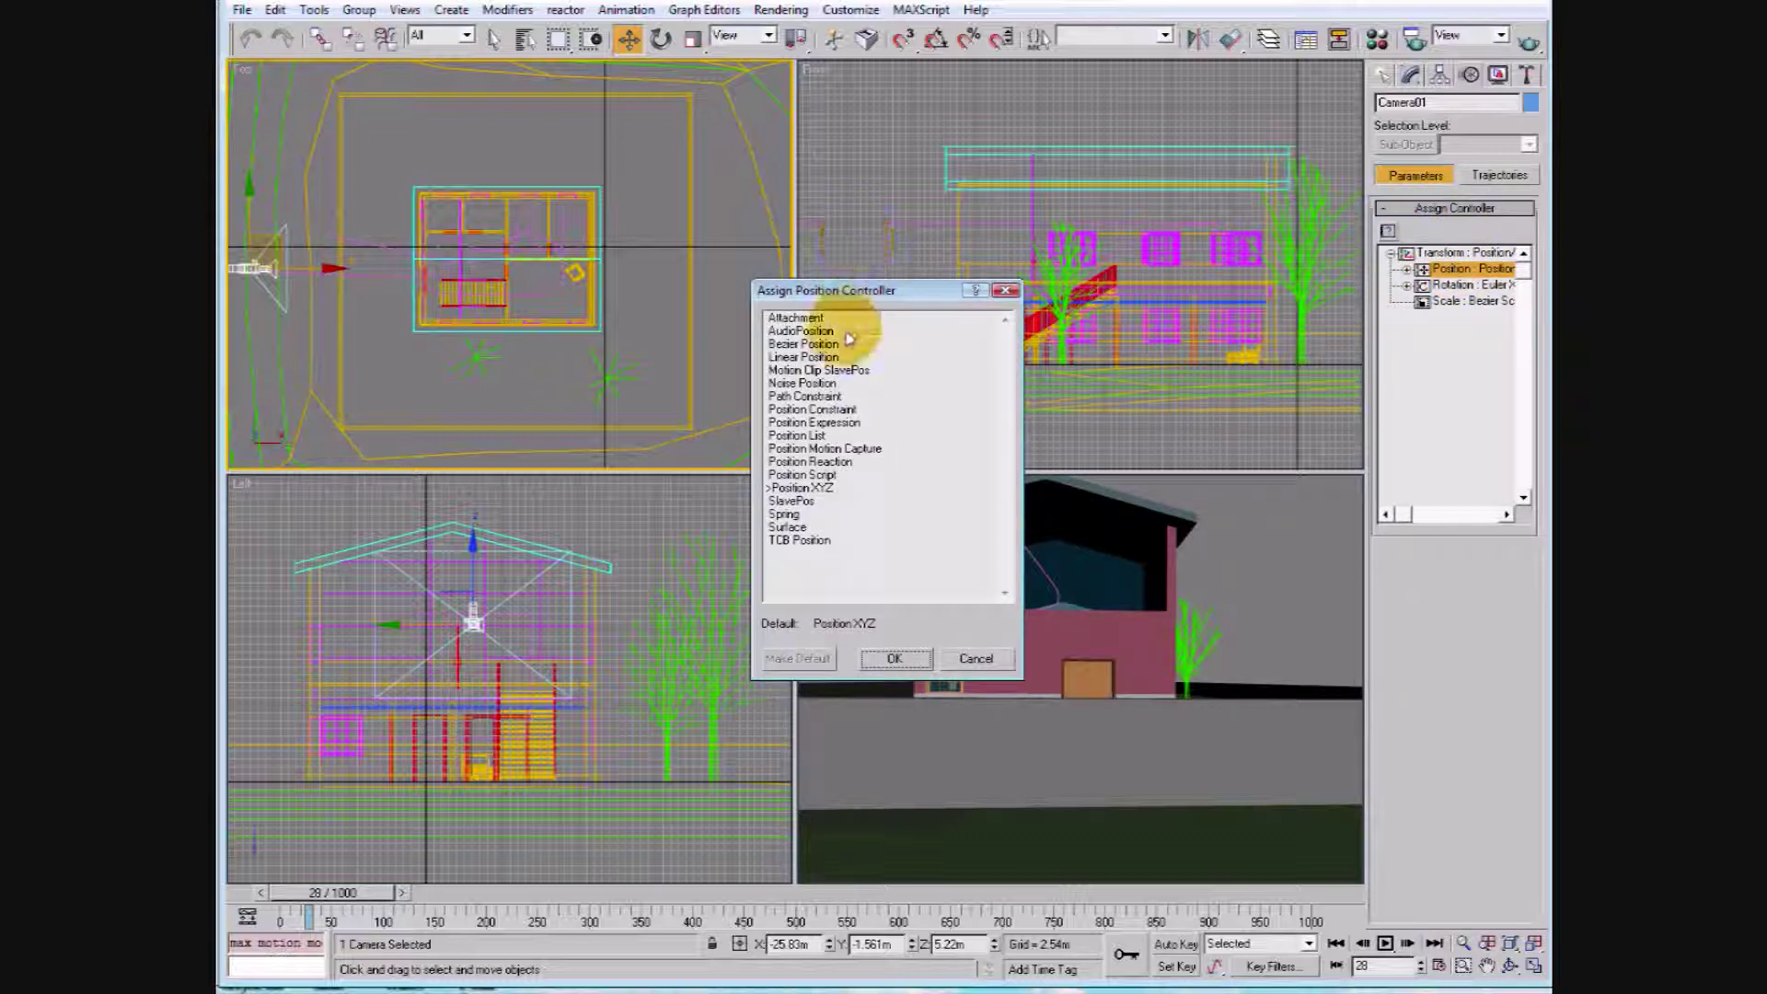
click(809, 397)
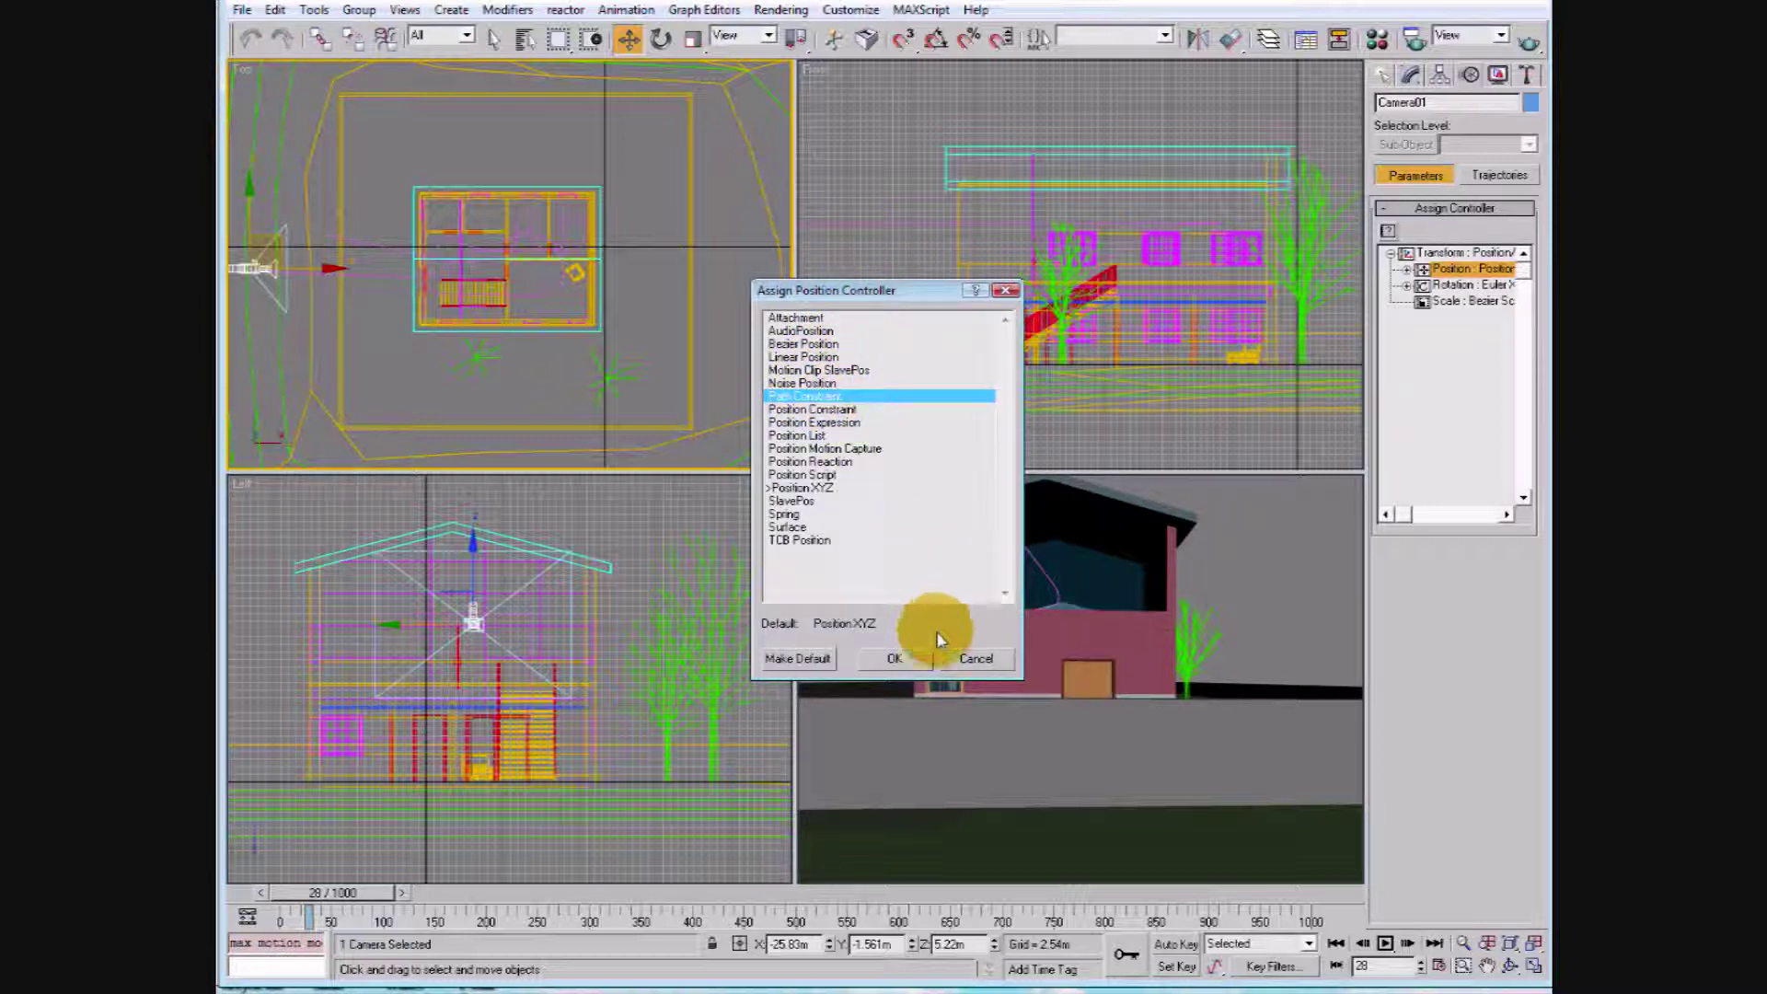
click(889, 660)
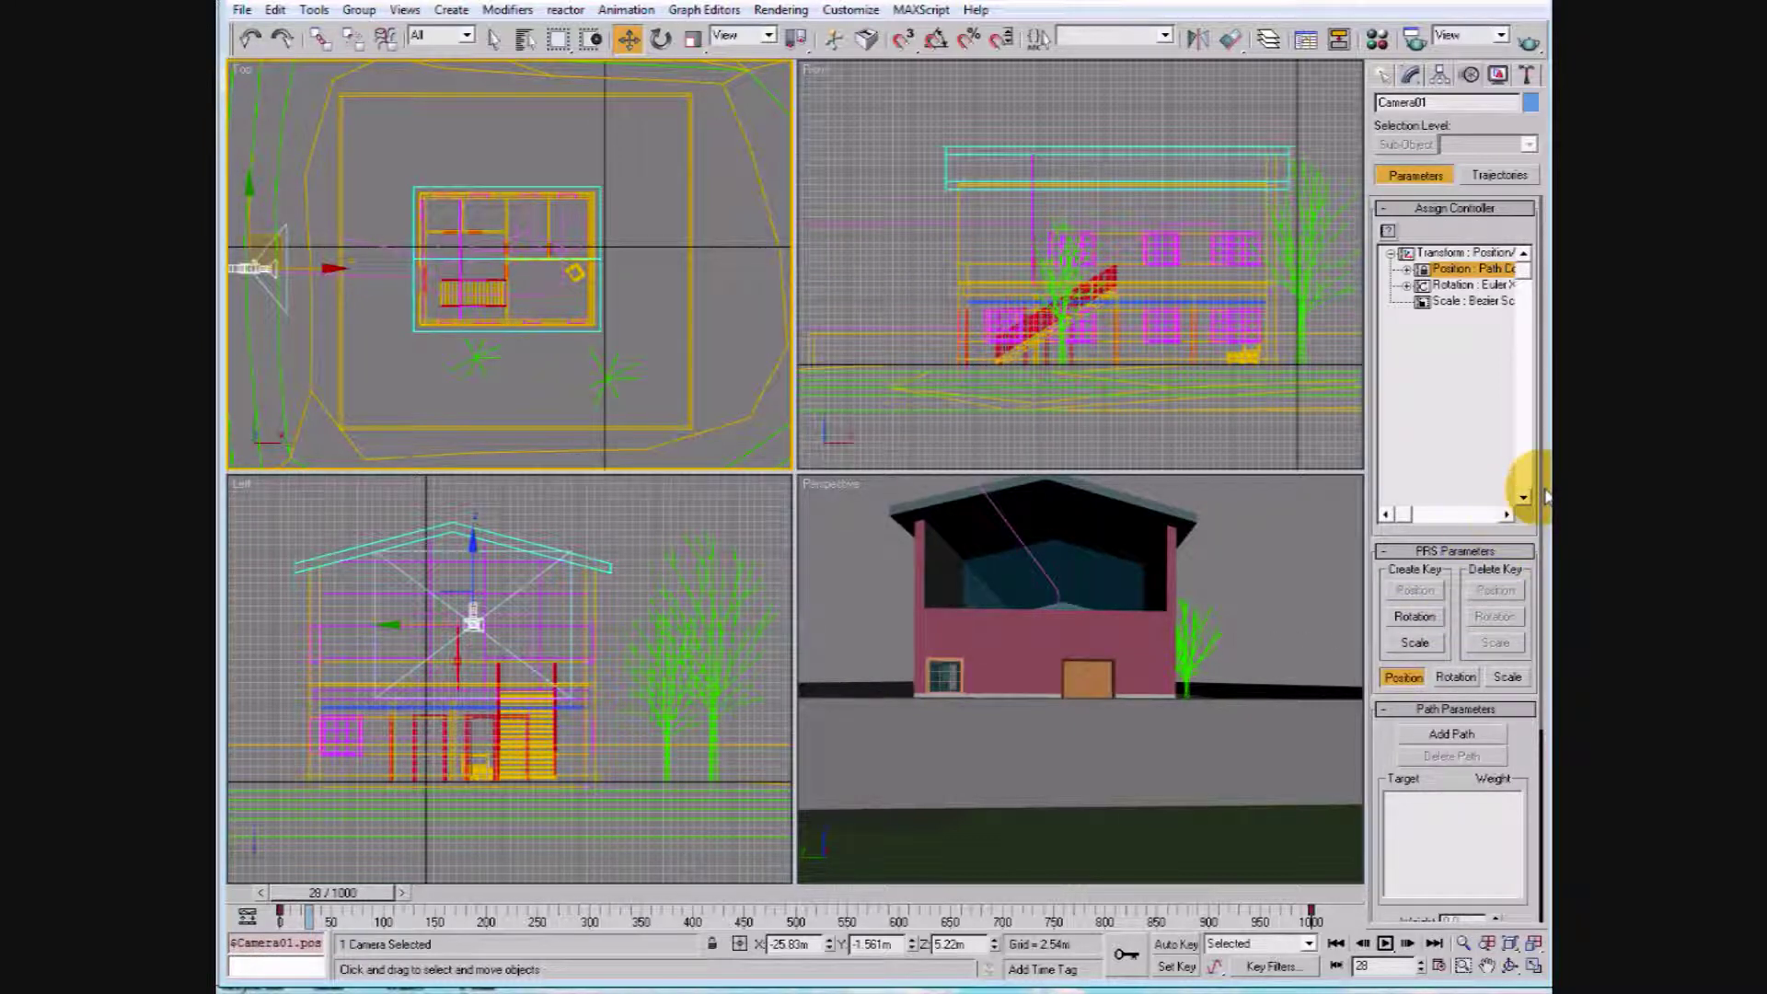
Turn on Follow, attach Camera01 to path Line01, and open Time Configuration
drag(1545, 509, 1534, 679)
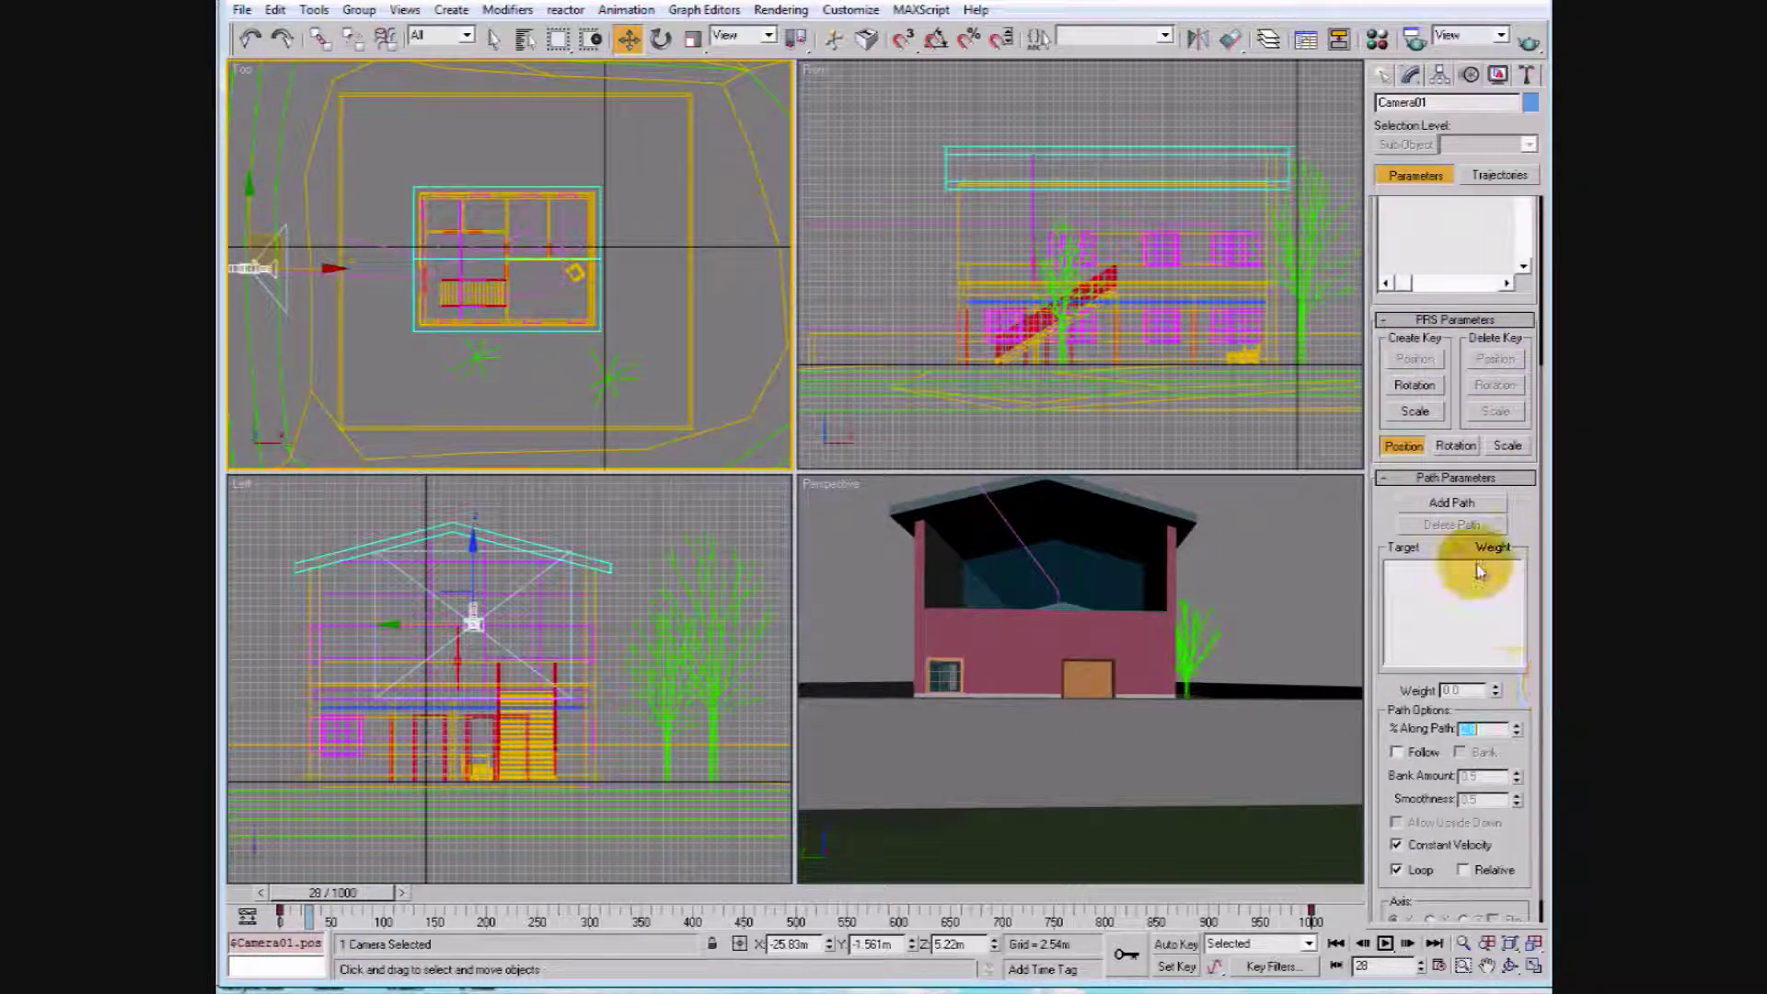
drag(1546, 501, 1538, 525)
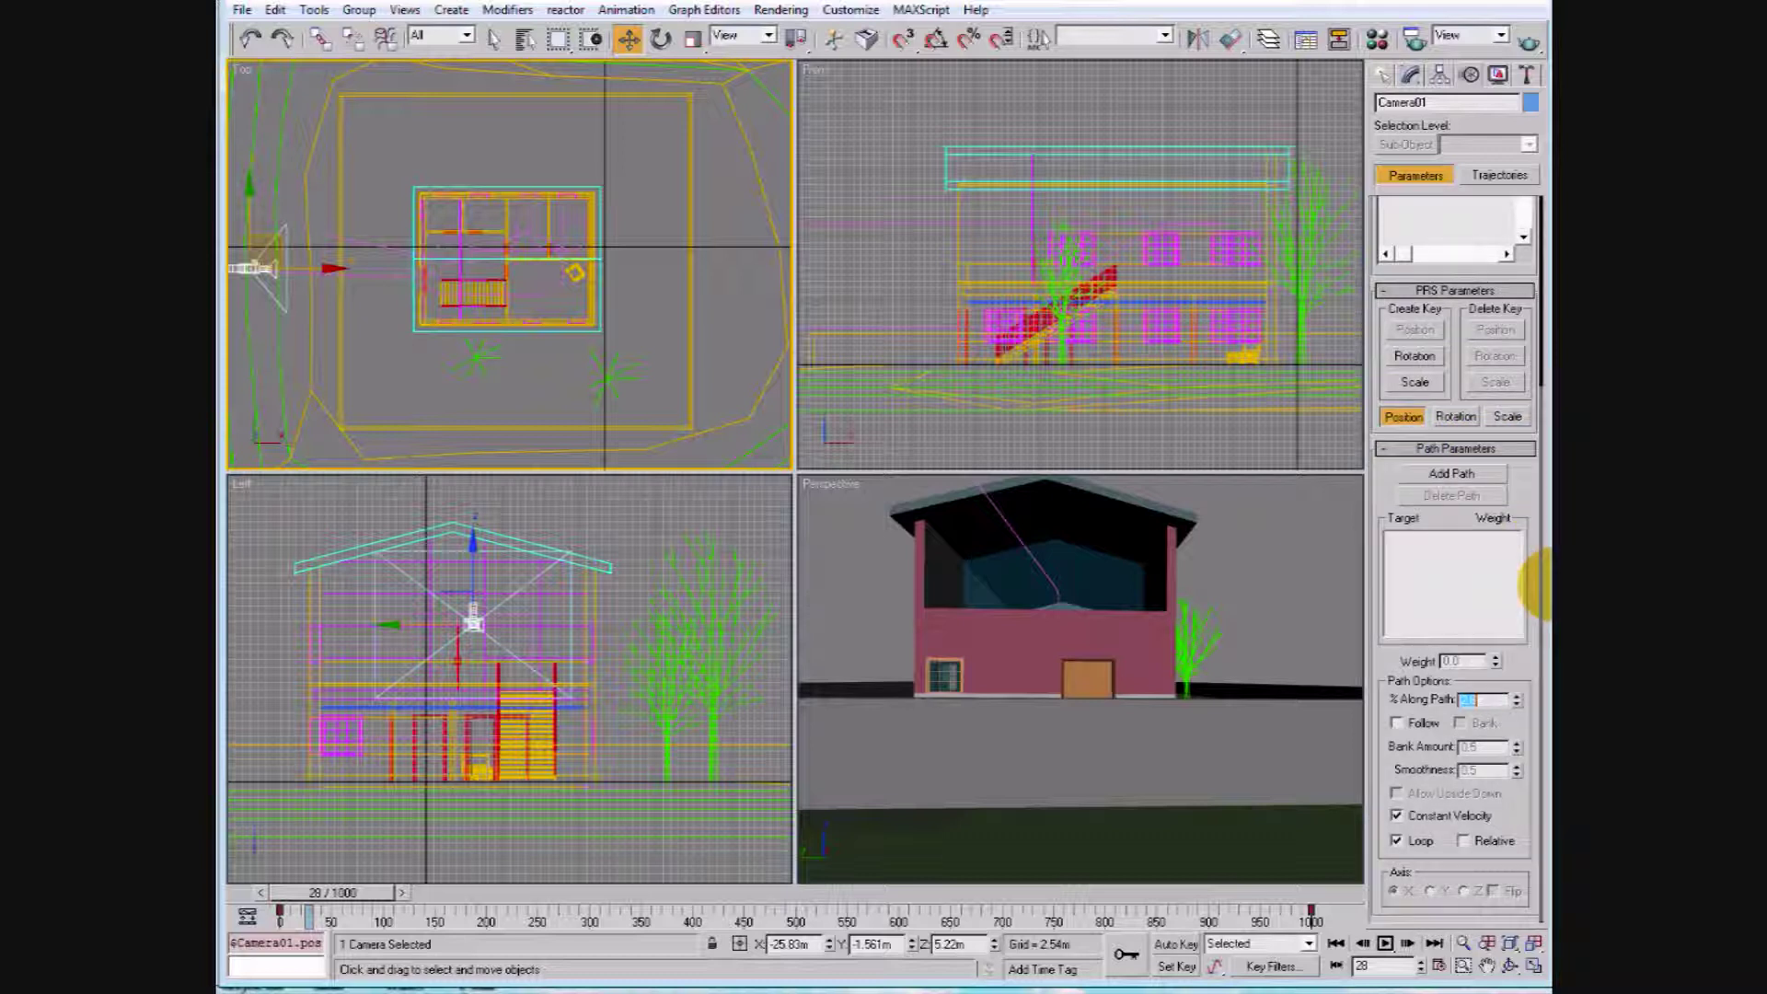
click(1398, 724)
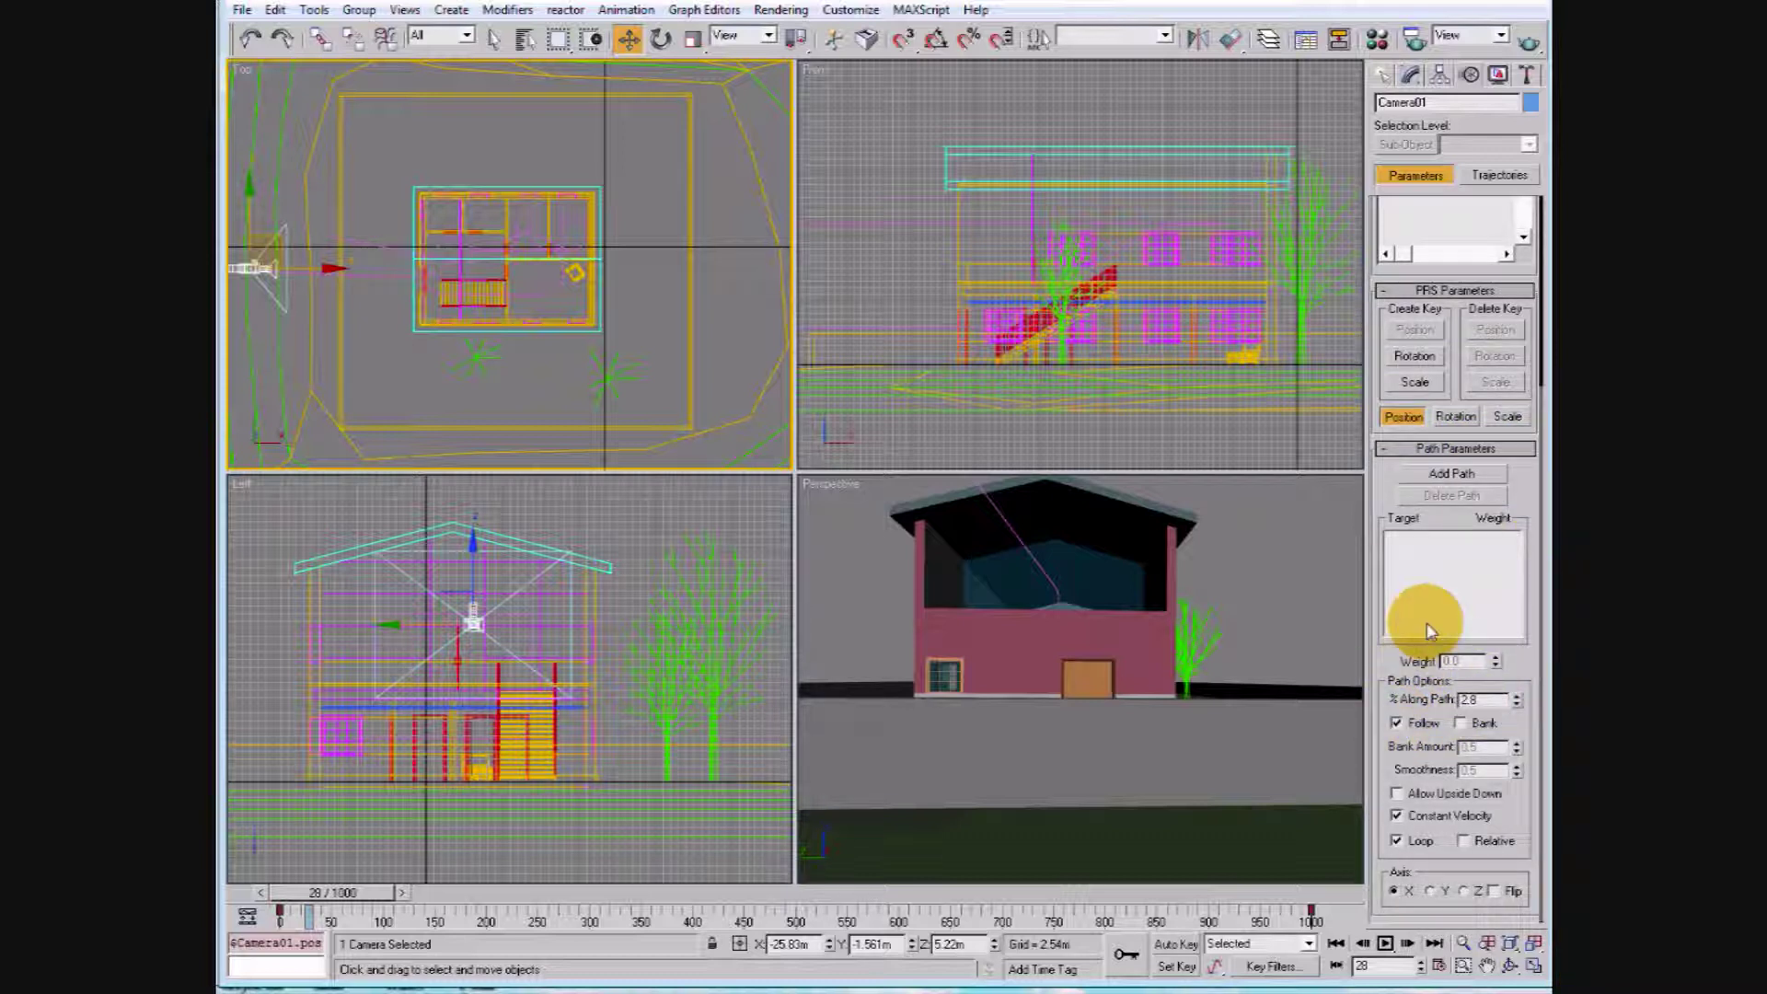
click(1451, 475)
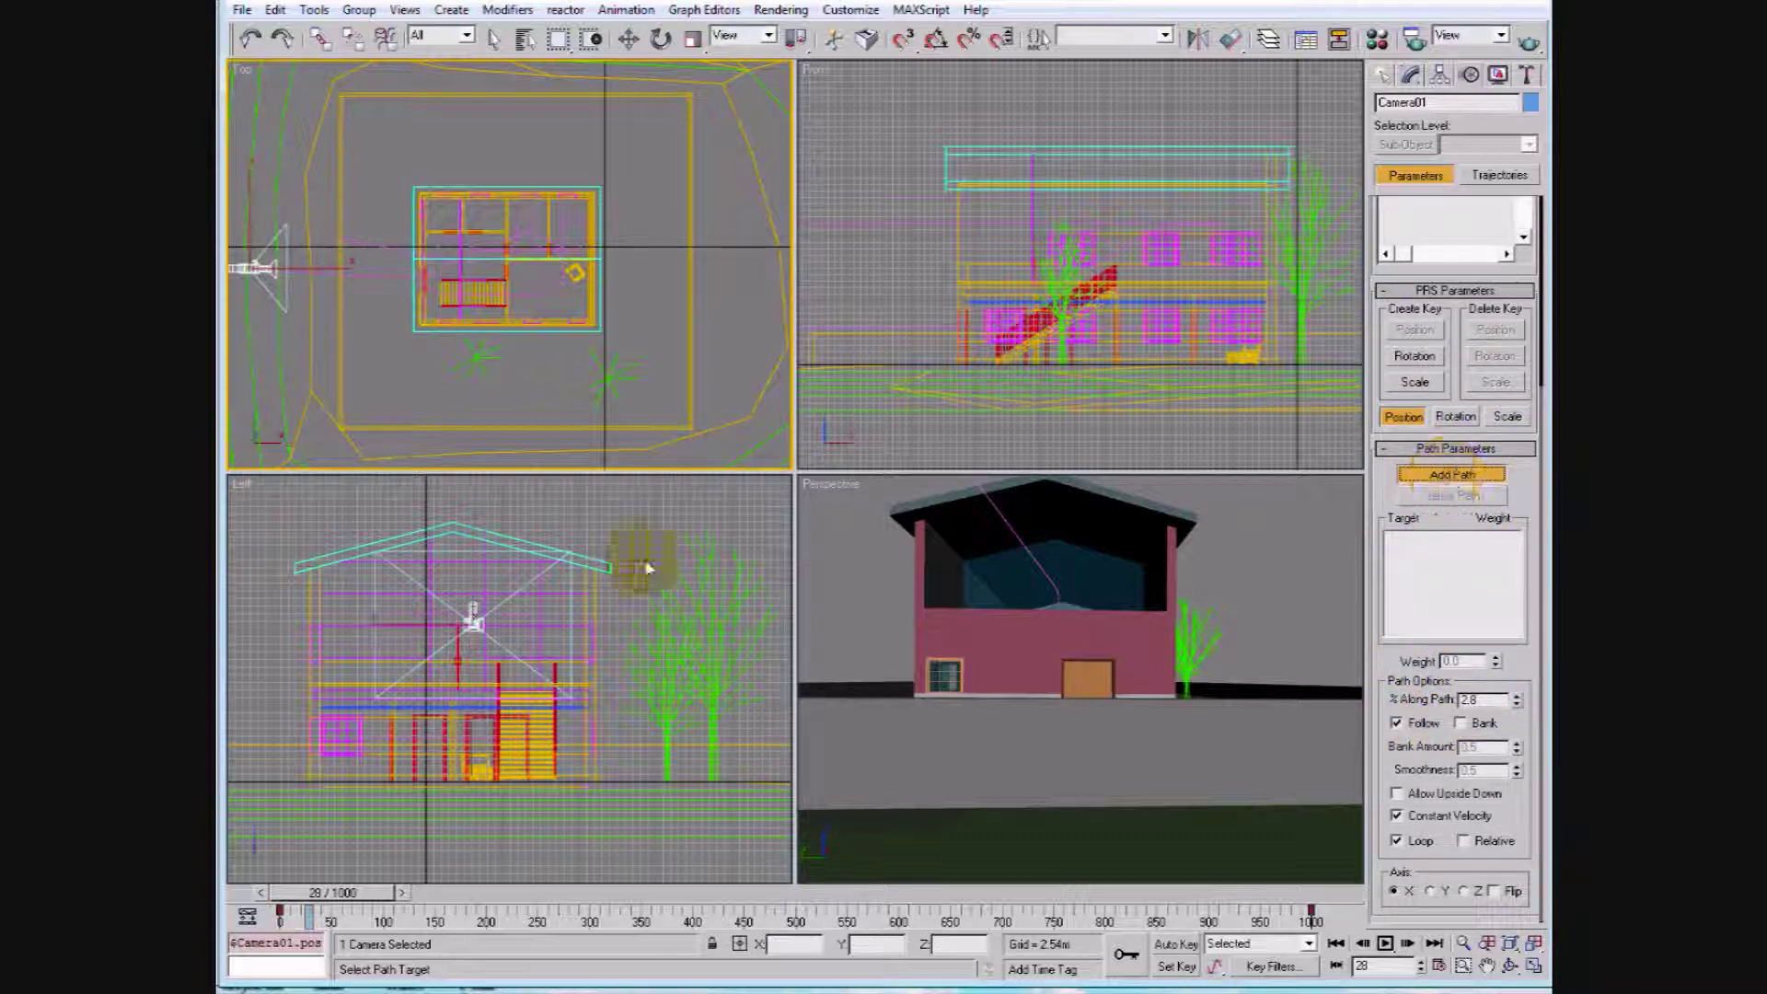
click(373, 274)
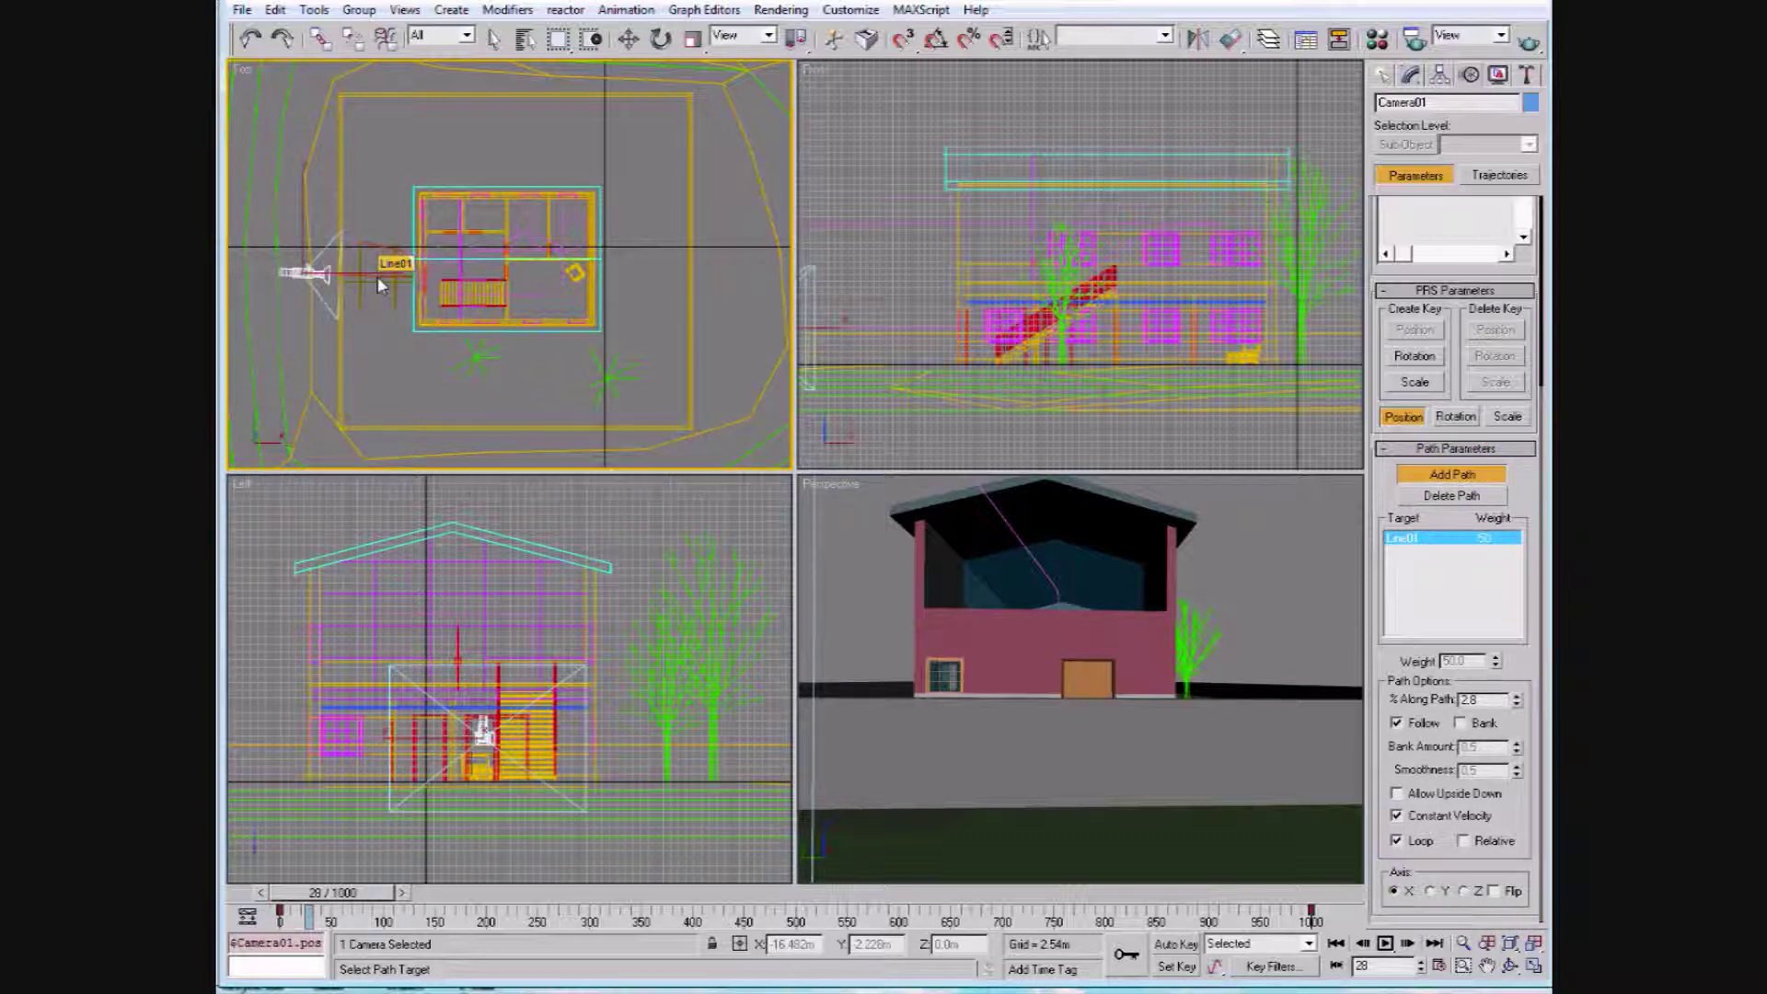
click(1438, 968)
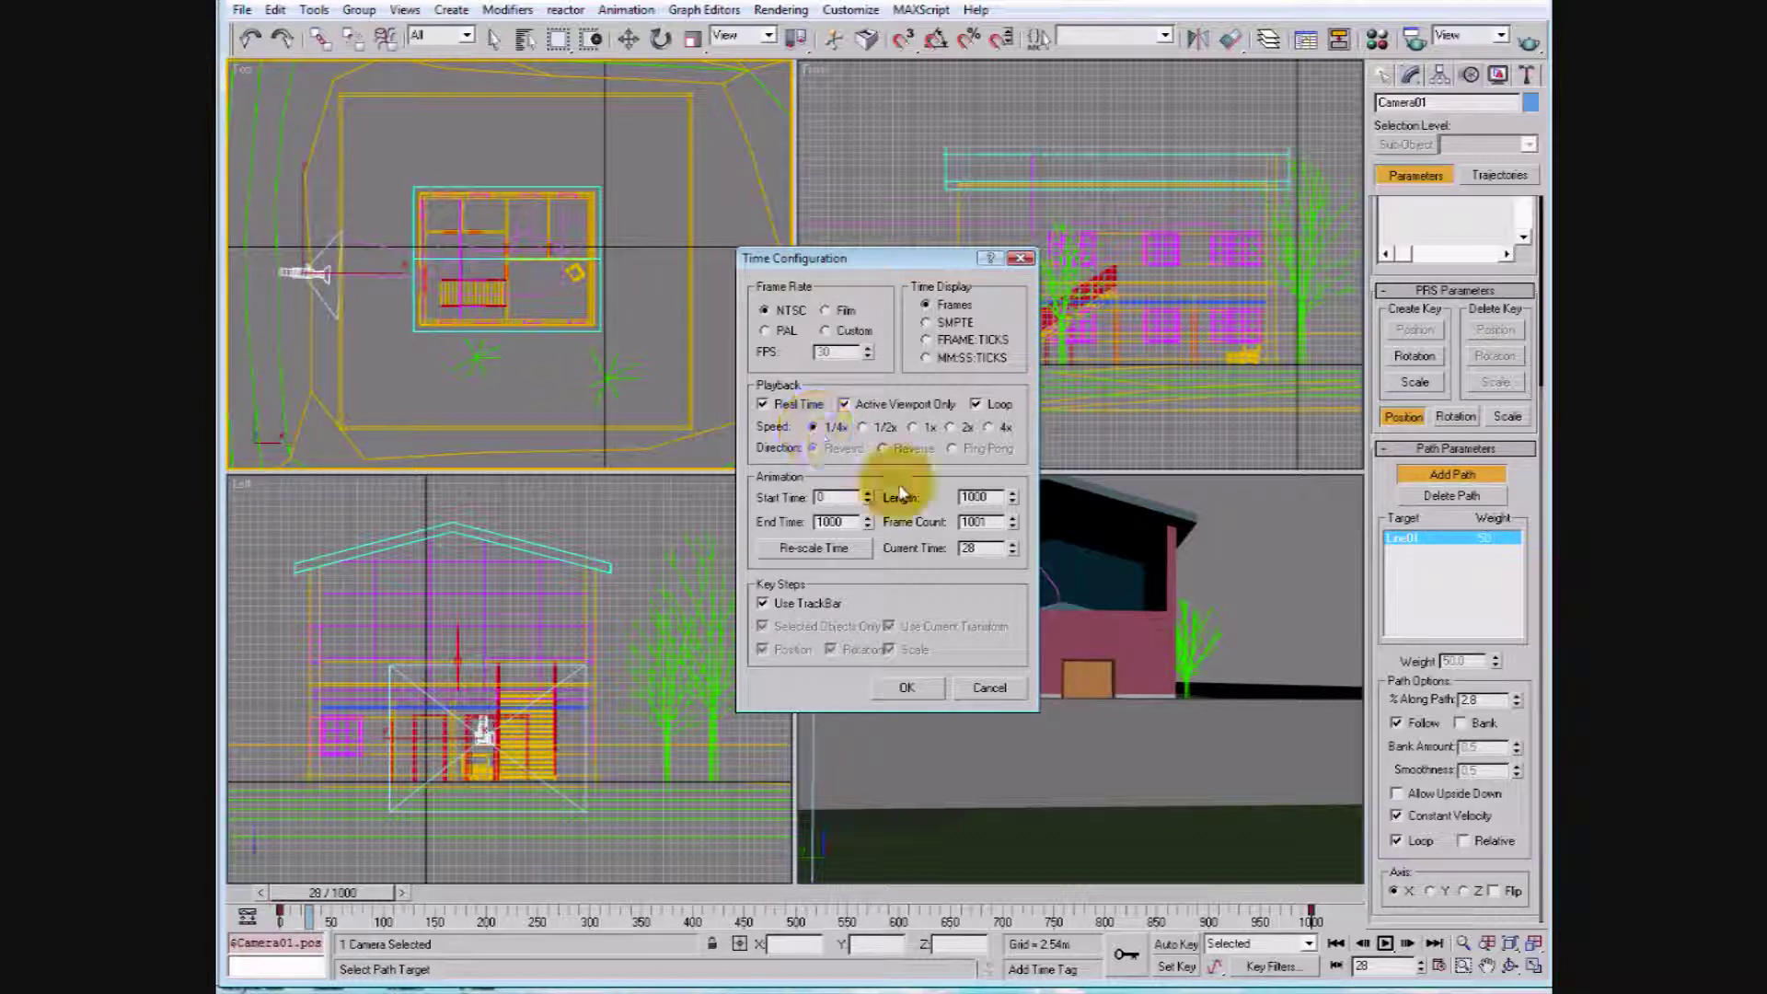
Apply a 1/4x playback speed and close Time Configuration
click(927, 691)
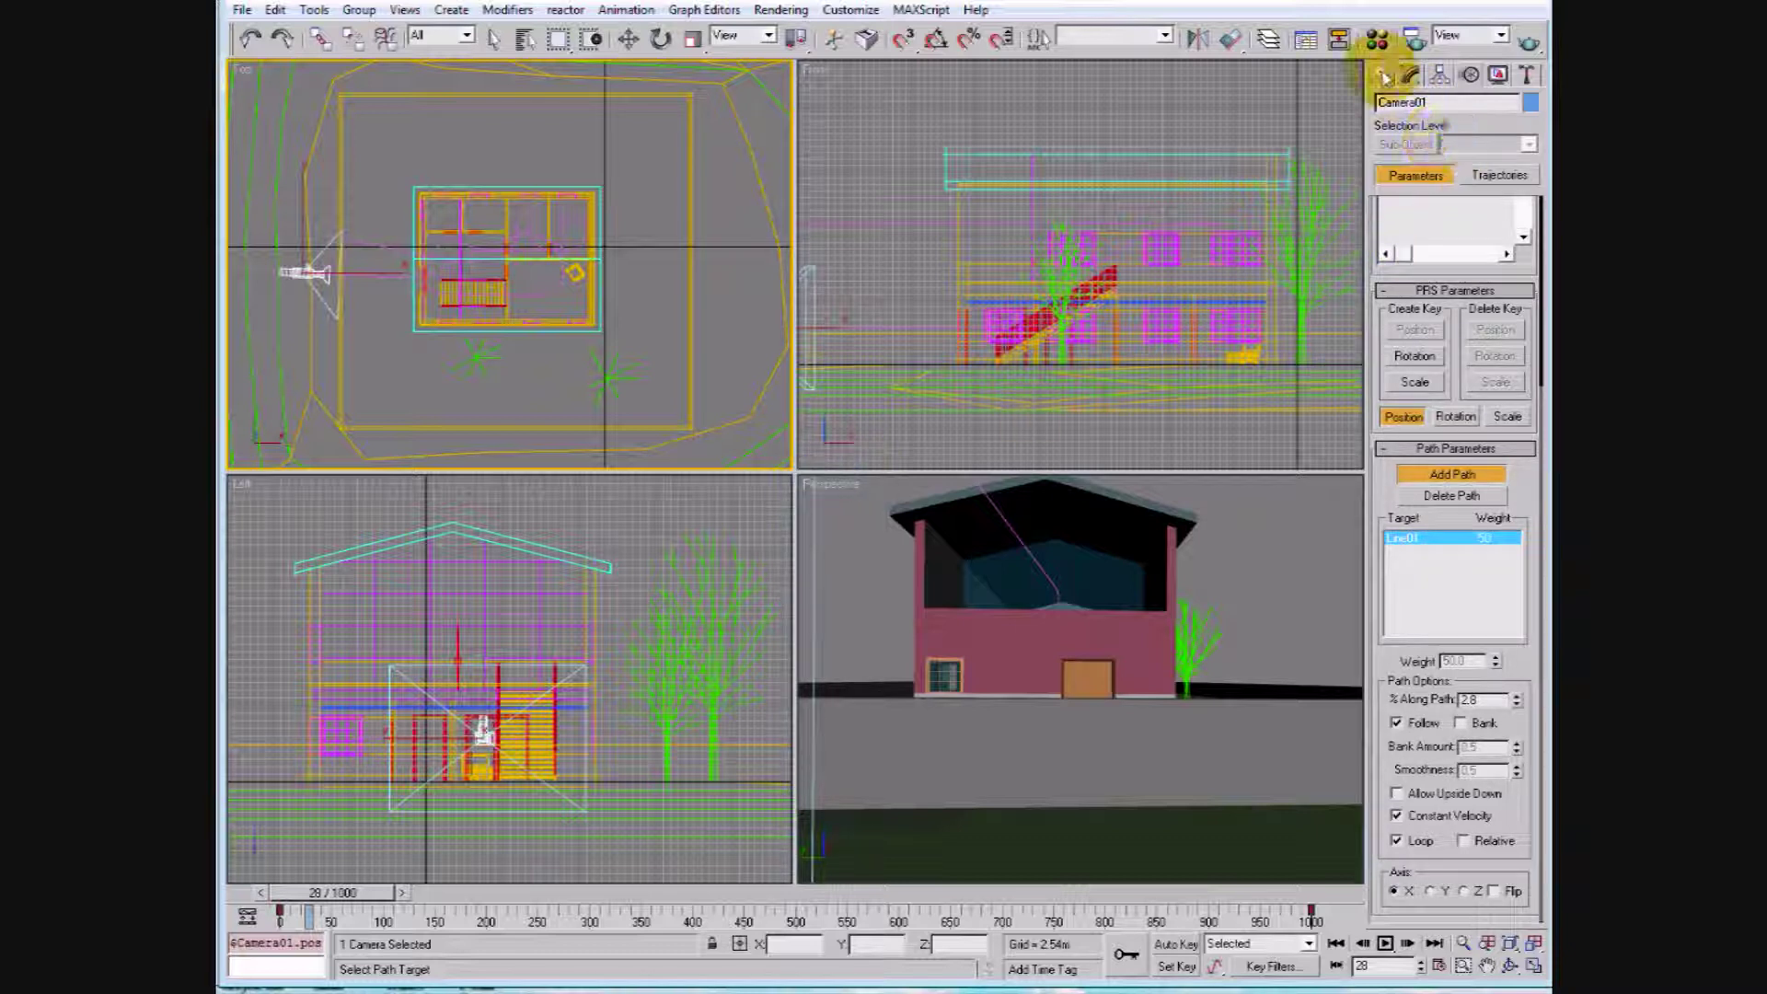
Select Camera01 and switch its stock lens from 35mm to 15mm (100.389° field of view)
click(1411, 75)
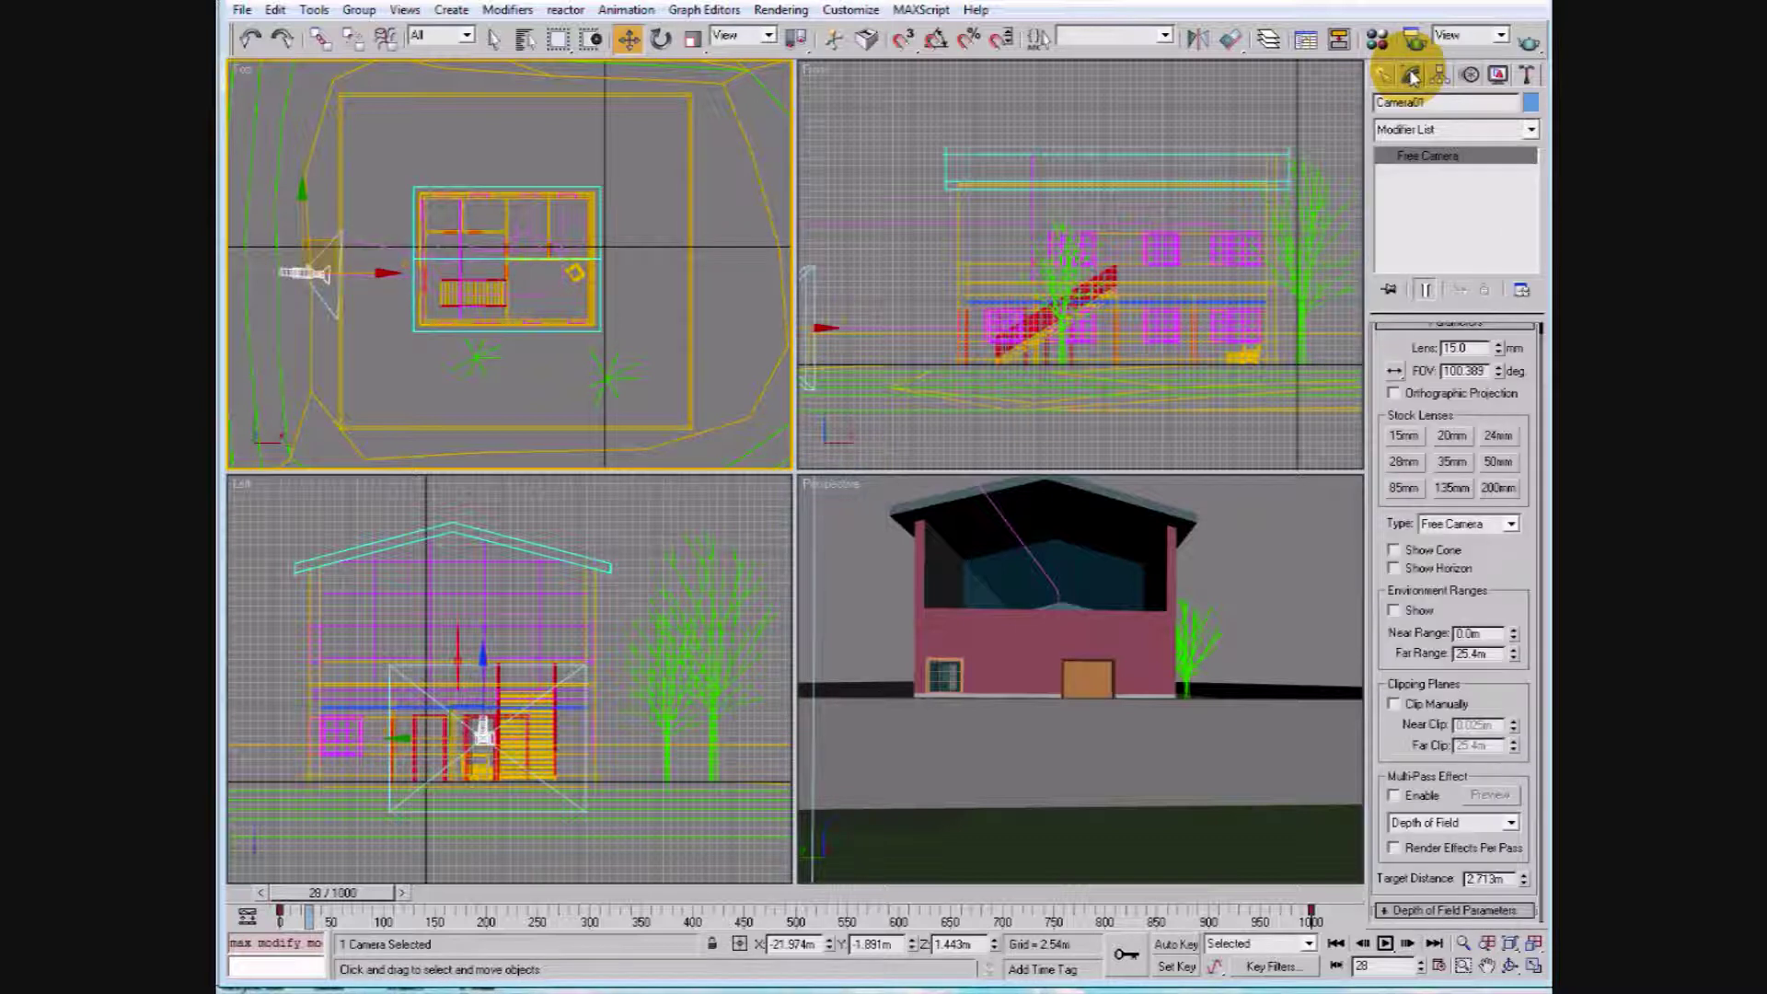
key(w)
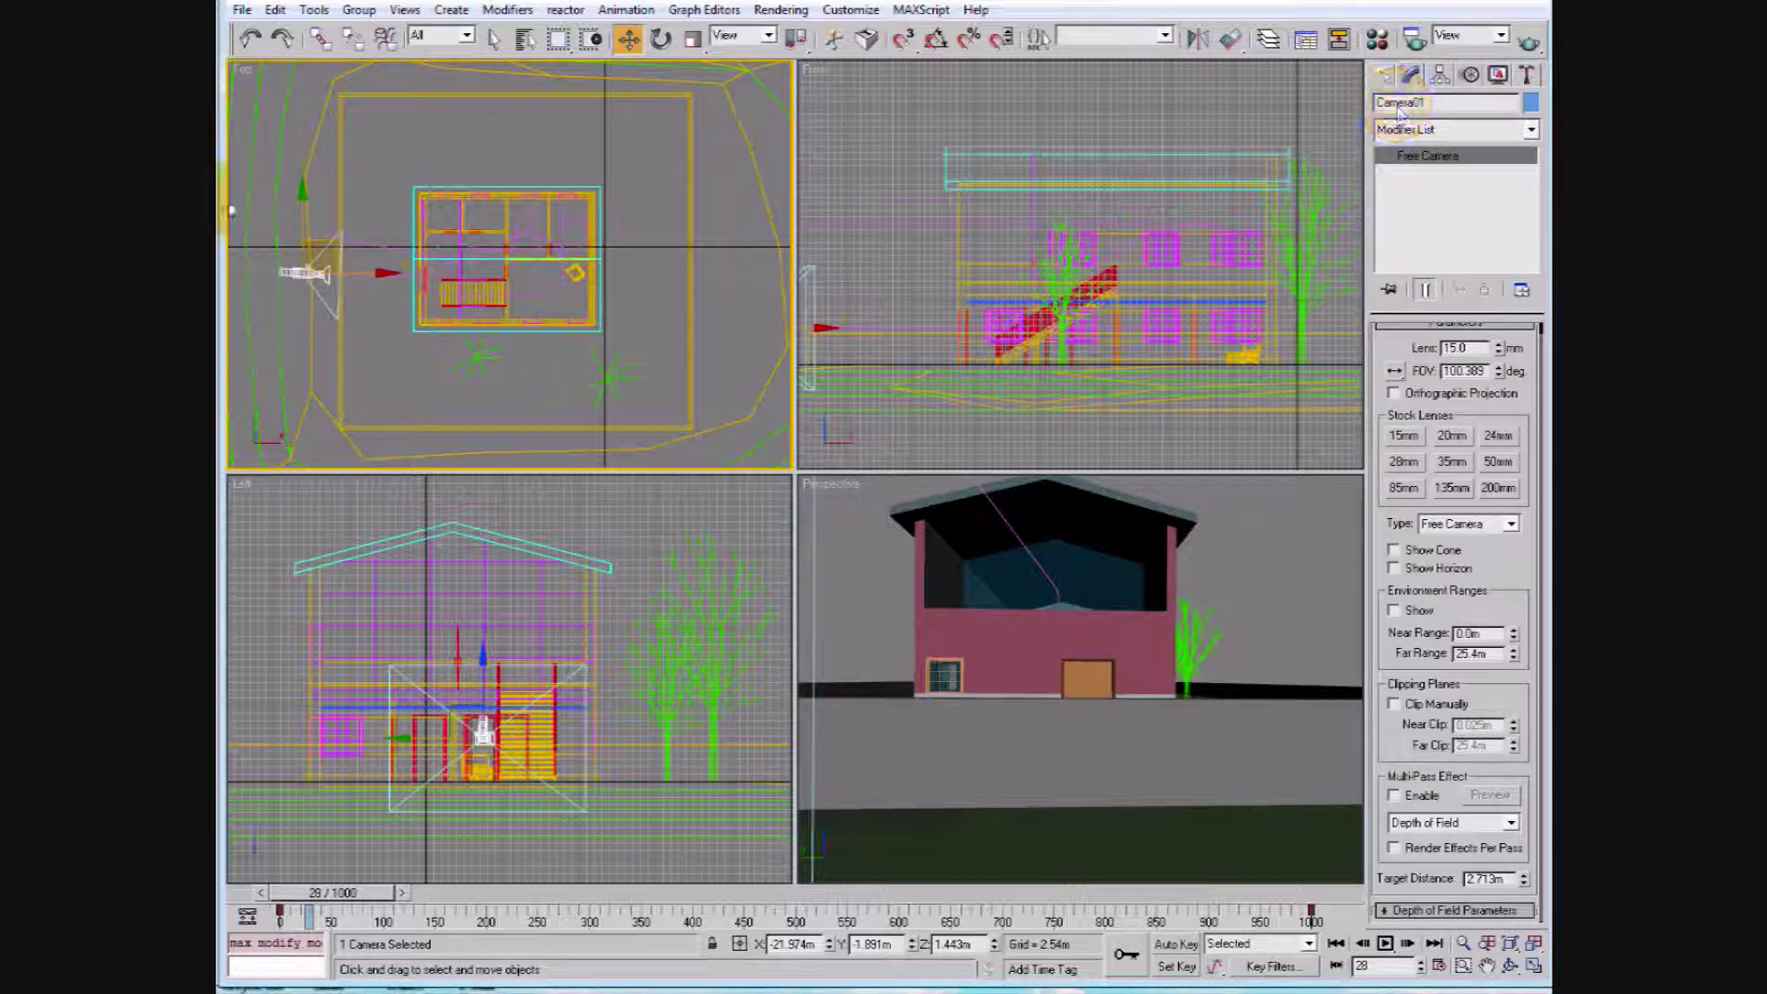
click(299, 272)
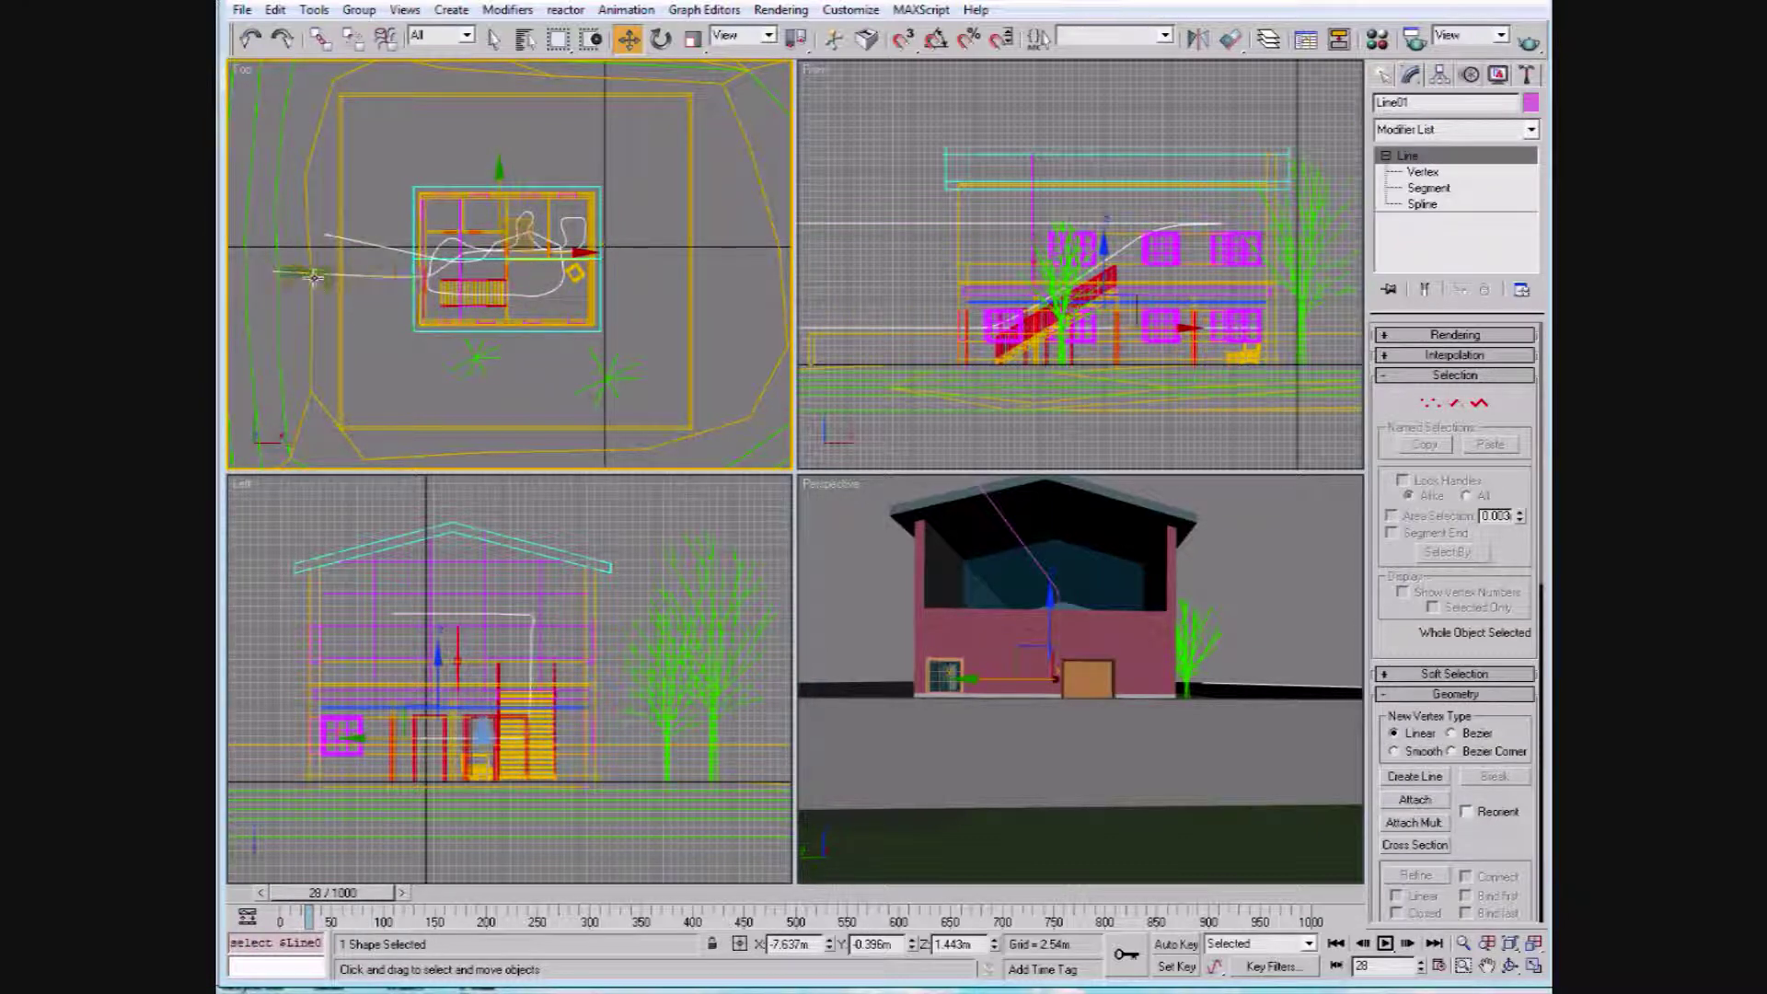
click(313, 276)
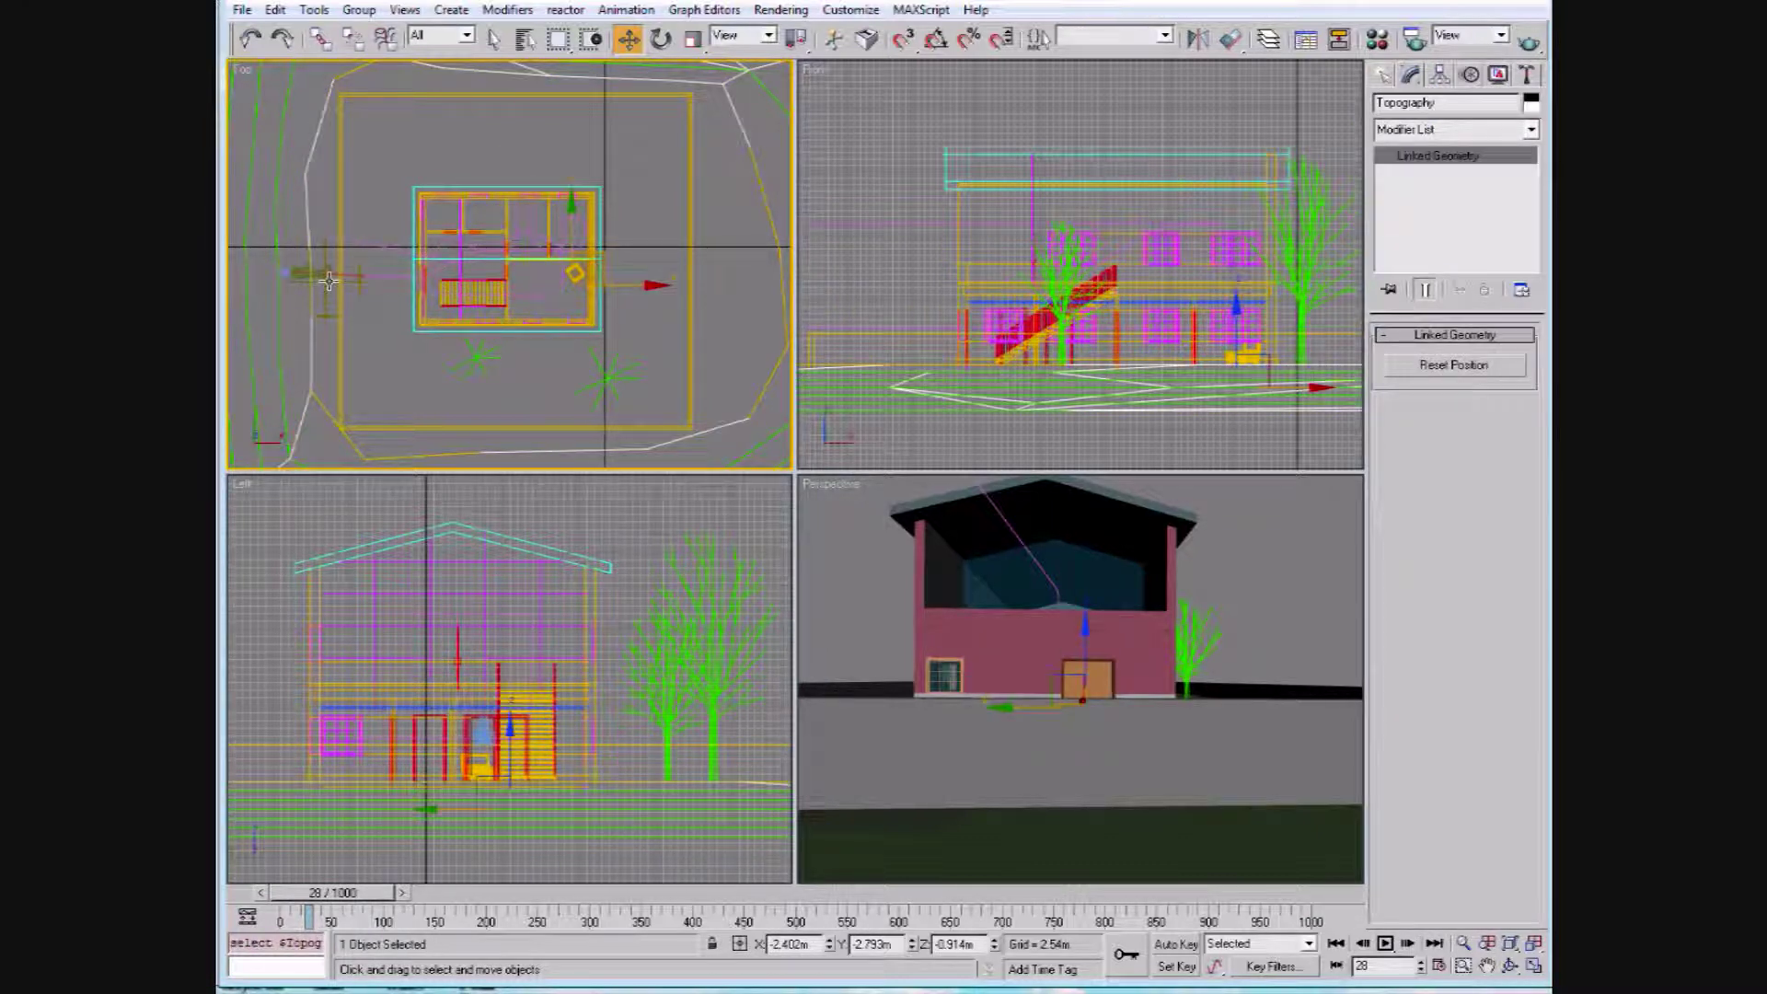
click(297, 270)
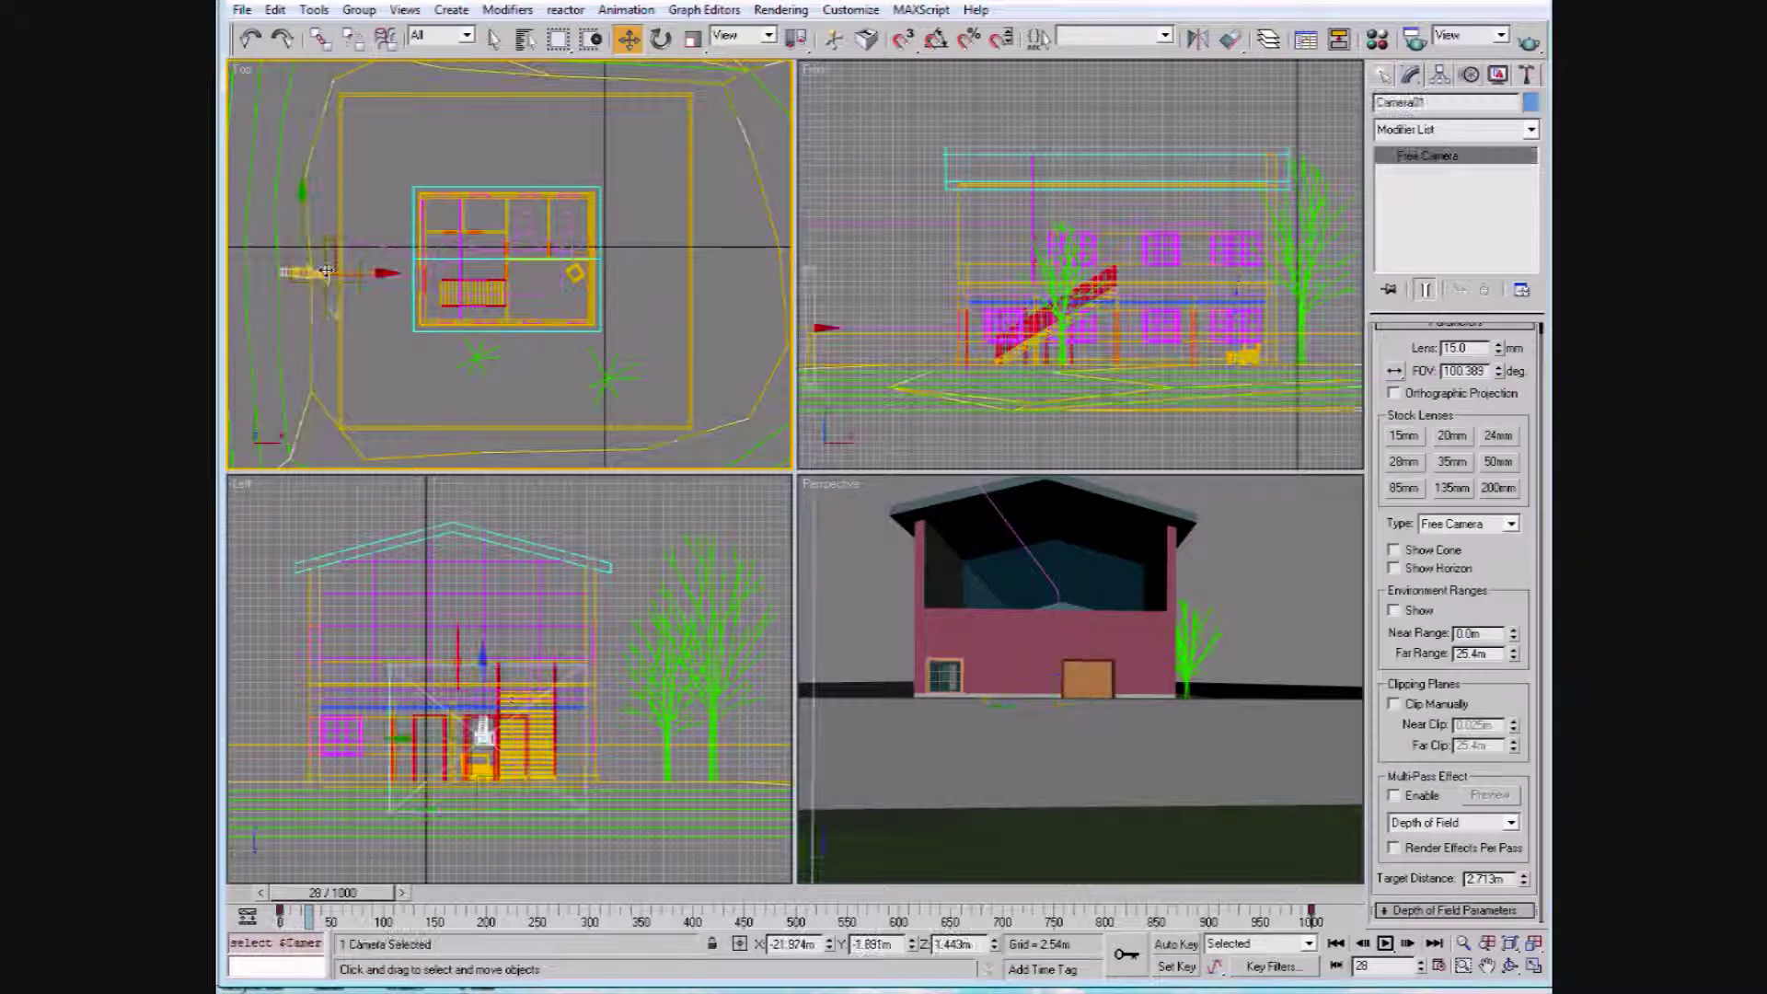
click(1452, 463)
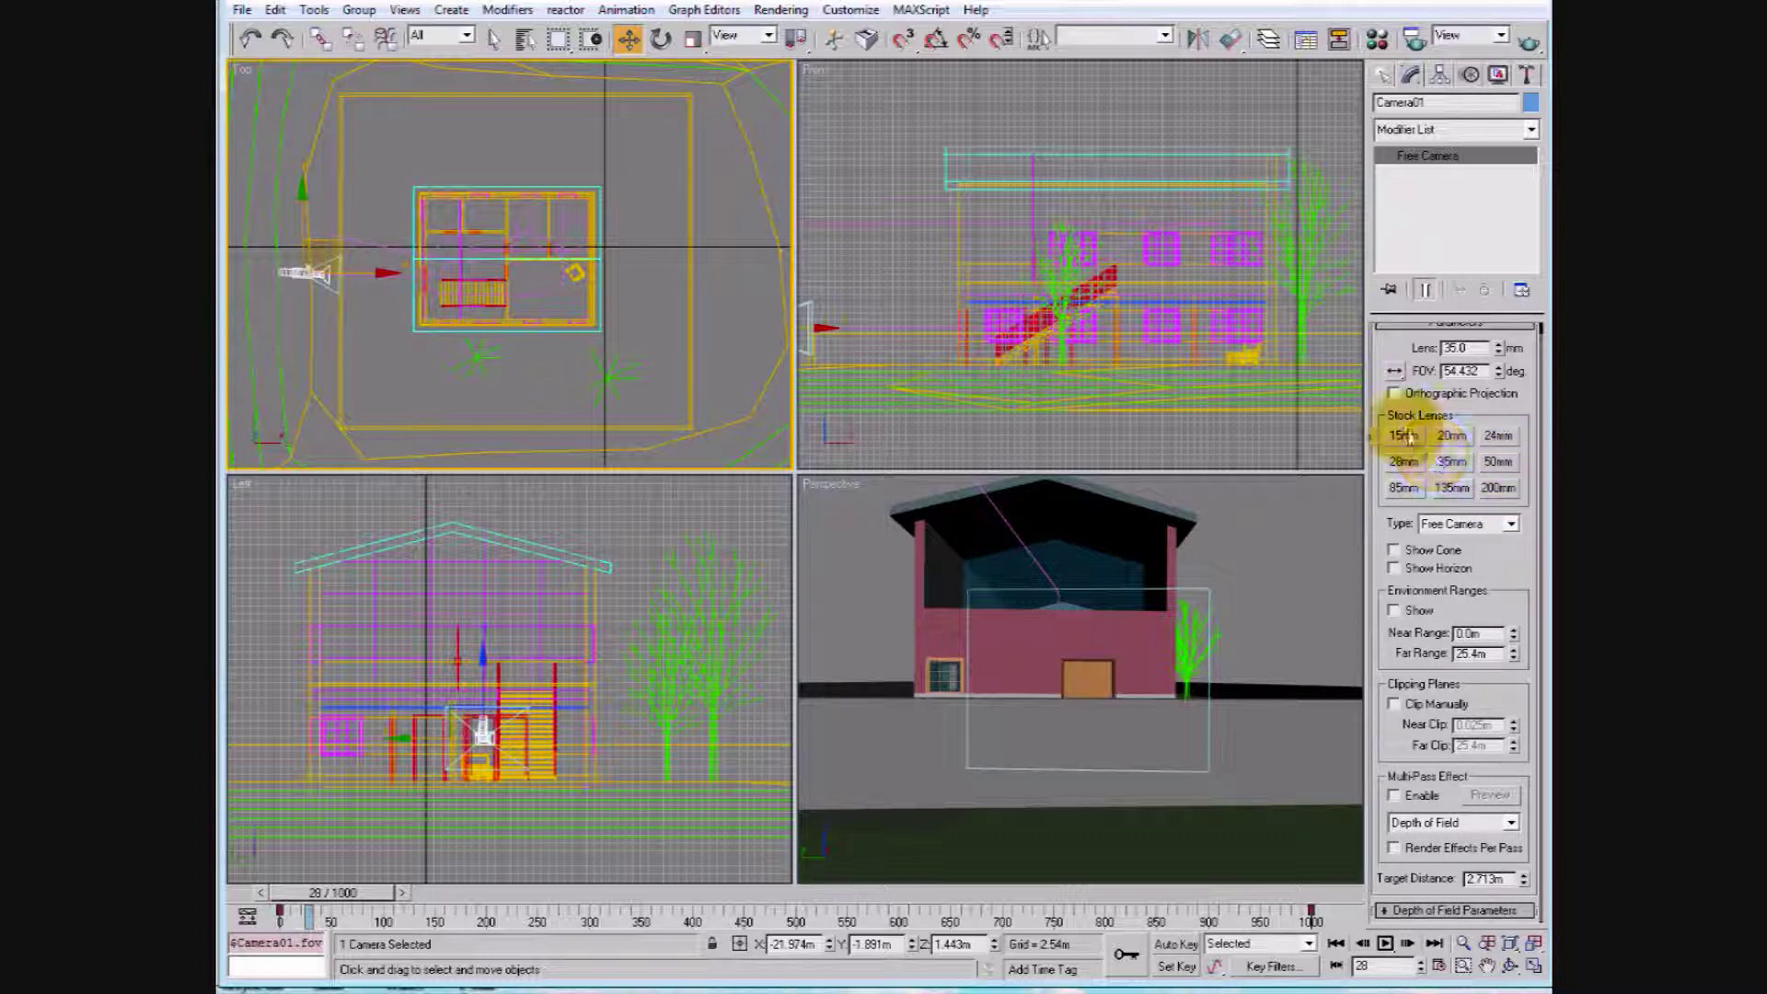
click(1408, 436)
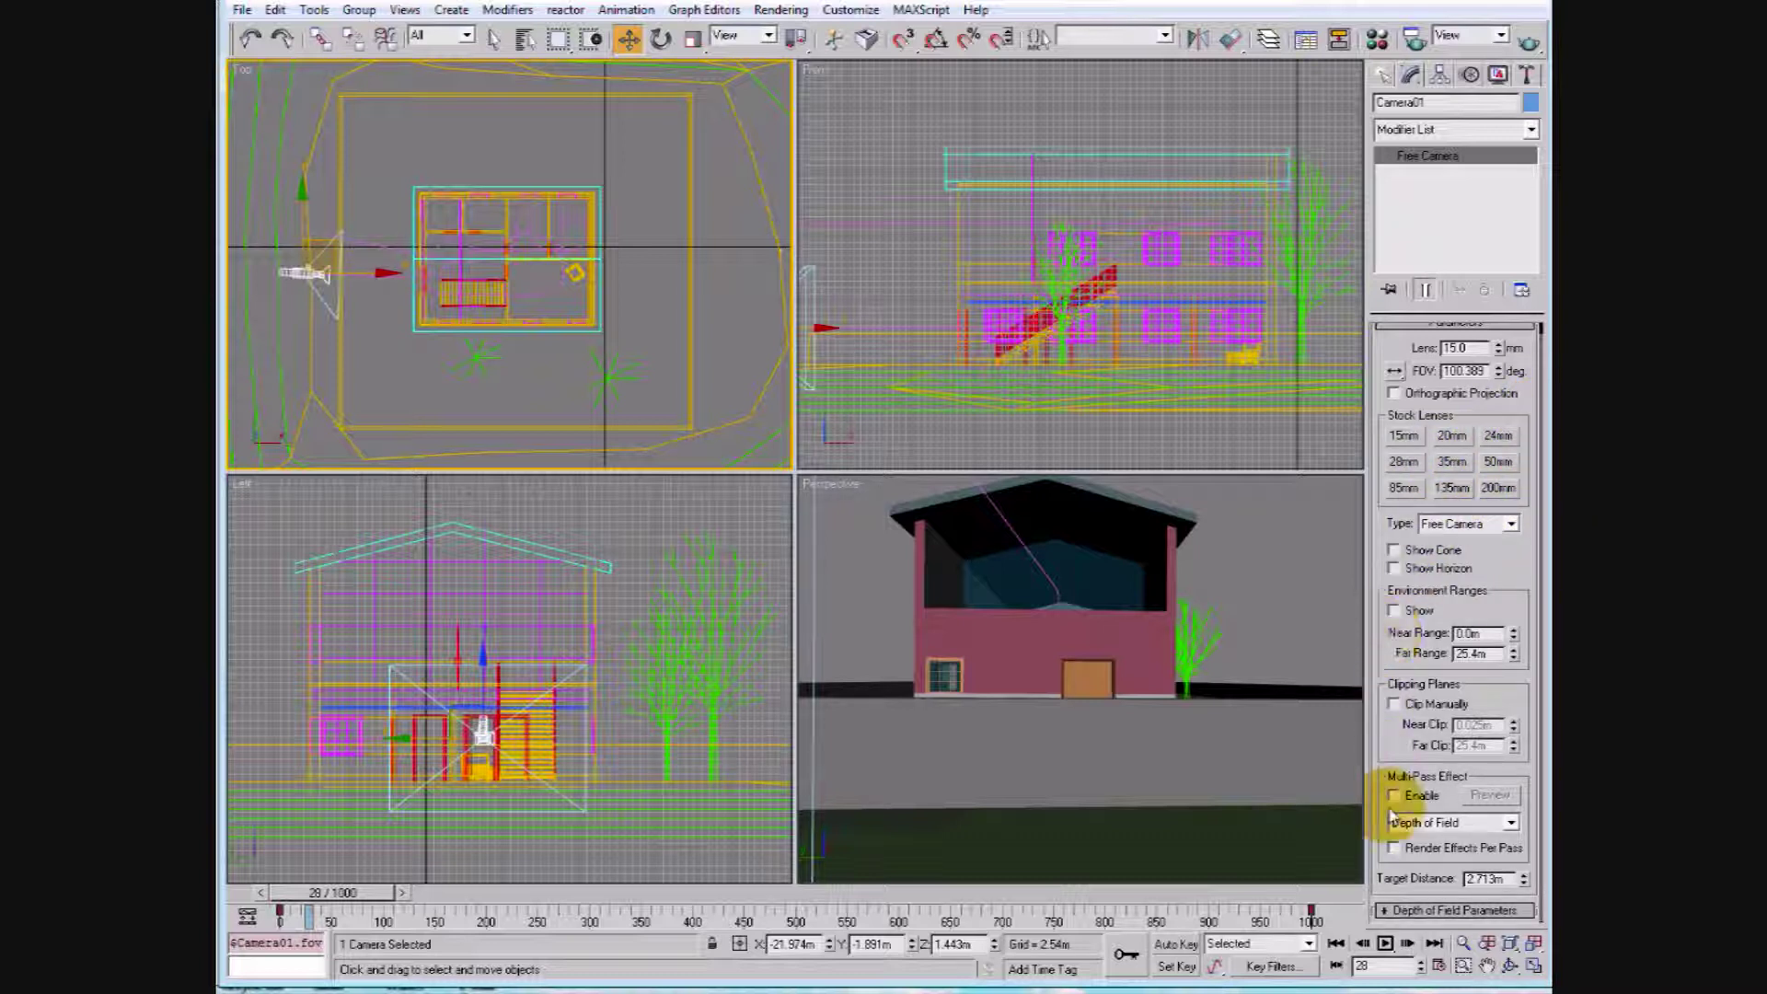
Change the Perspective viewport to look through Camera01
click(825, 485)
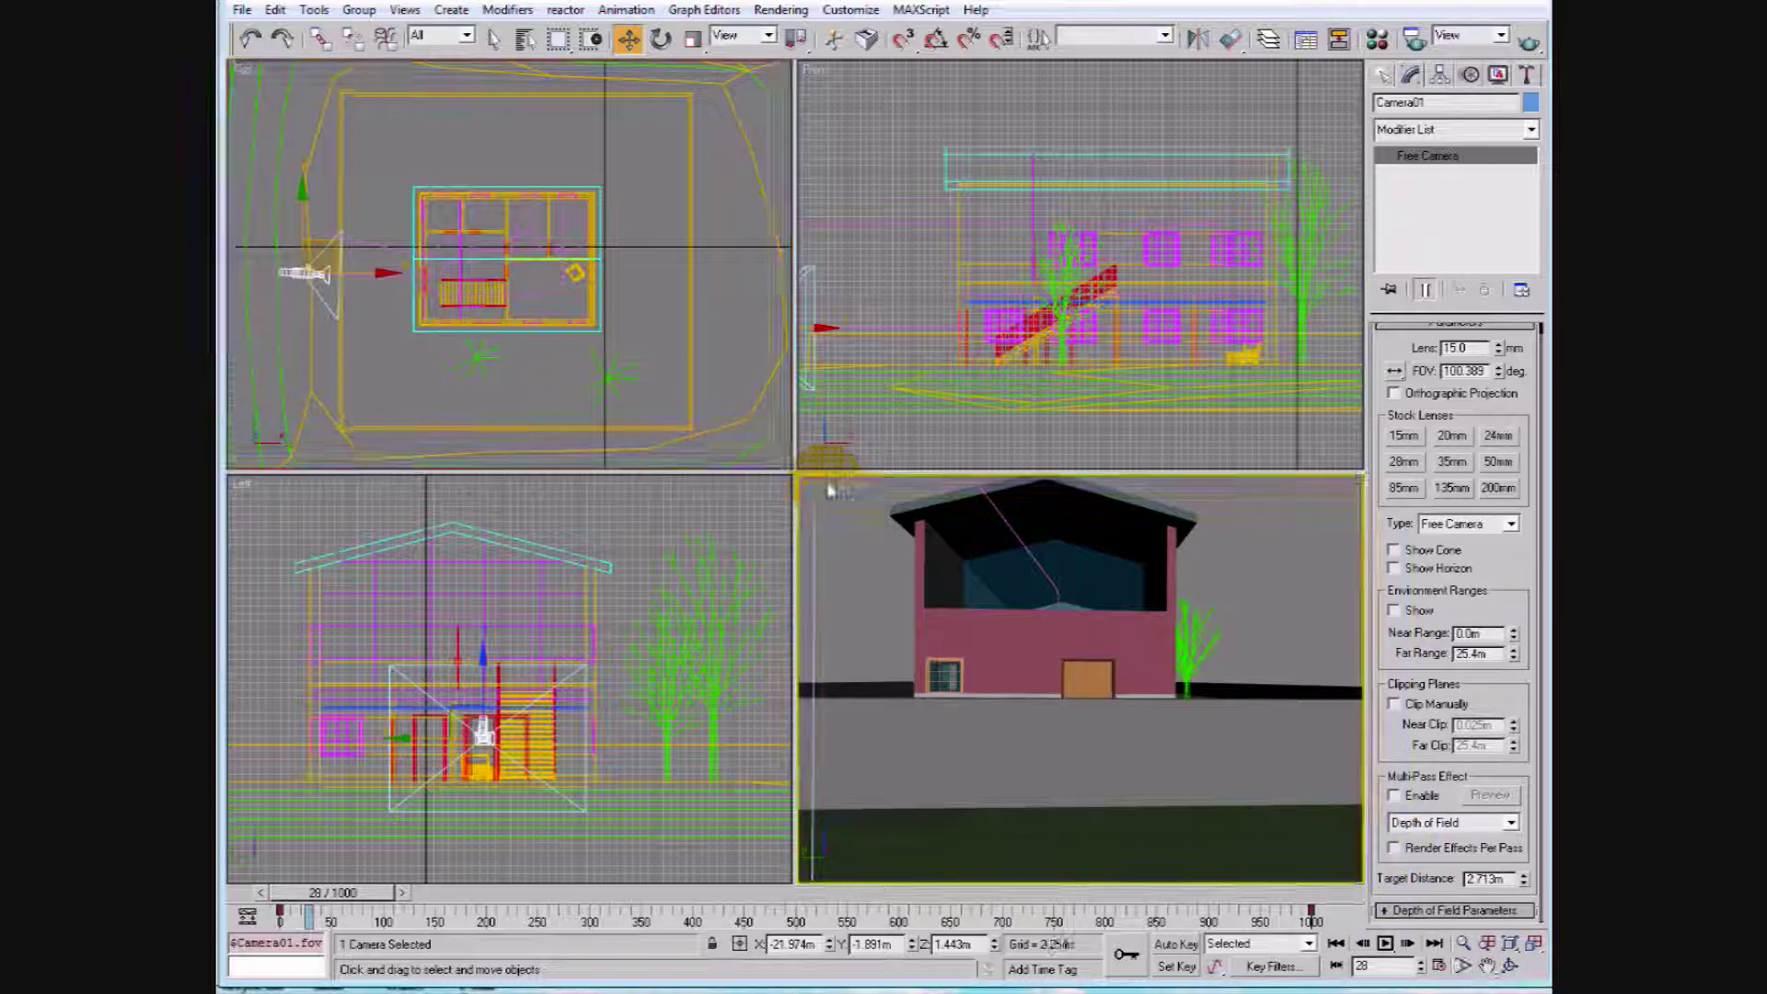
right_click(824, 487)
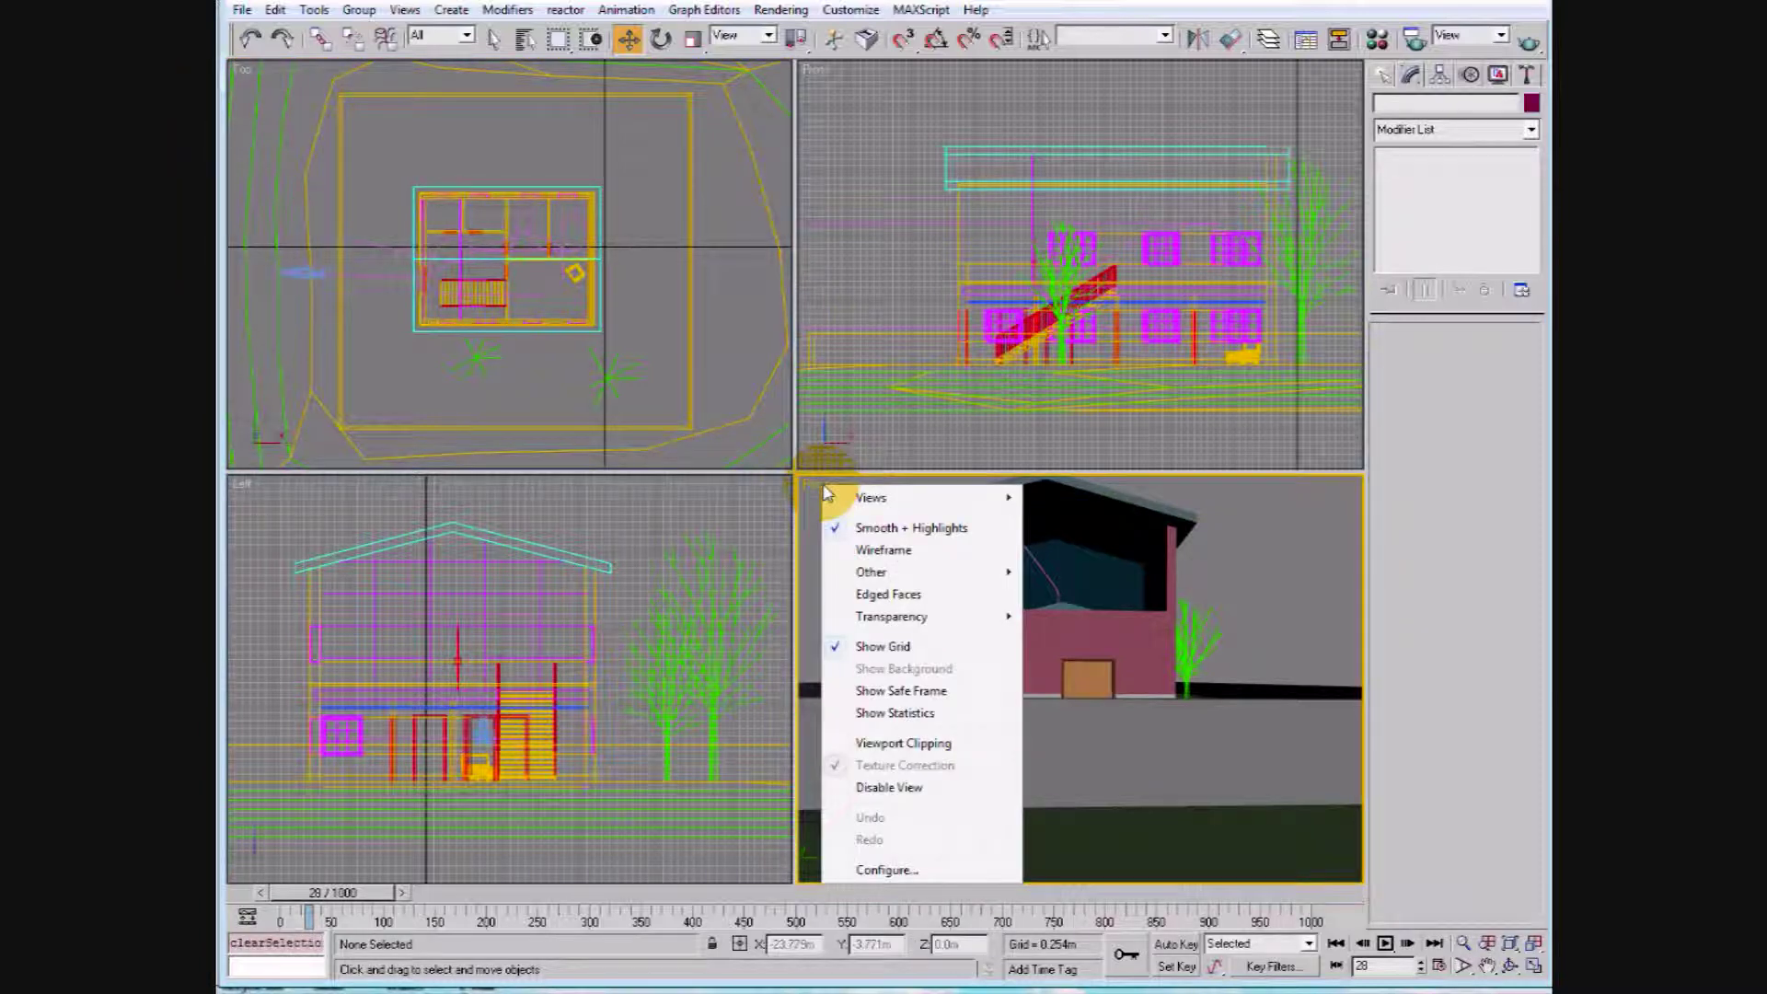
mouse_move(849, 497)
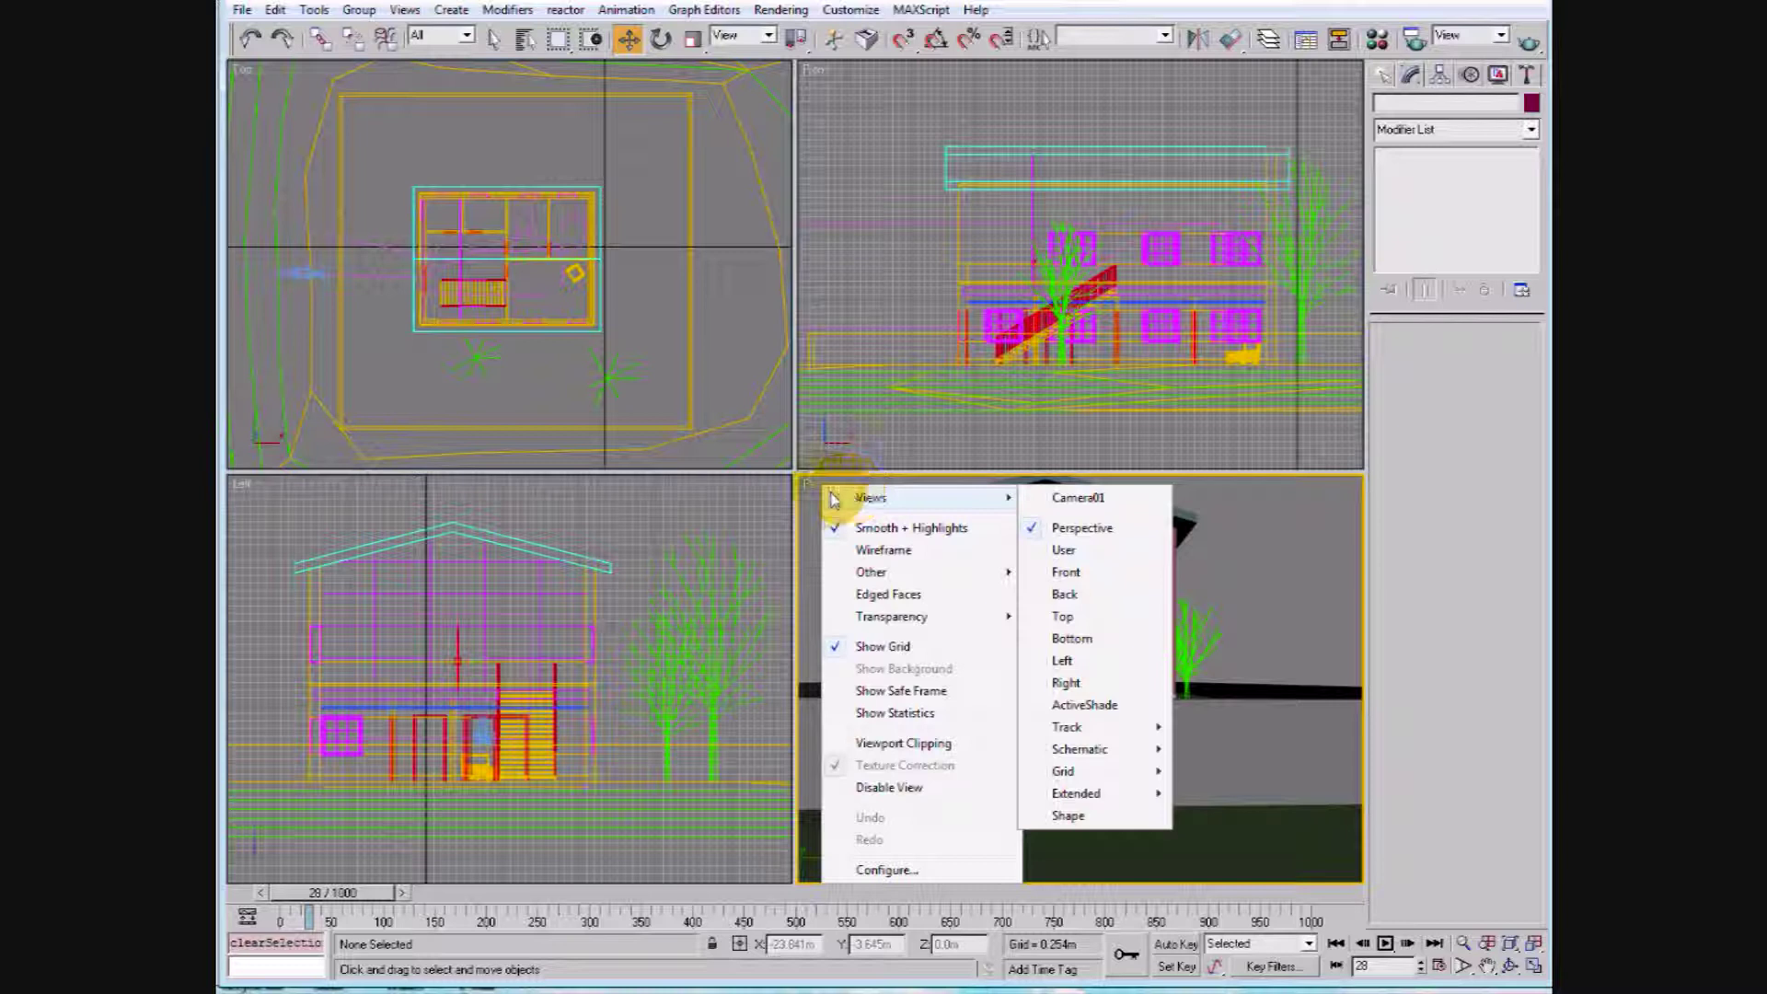
click(1105, 498)
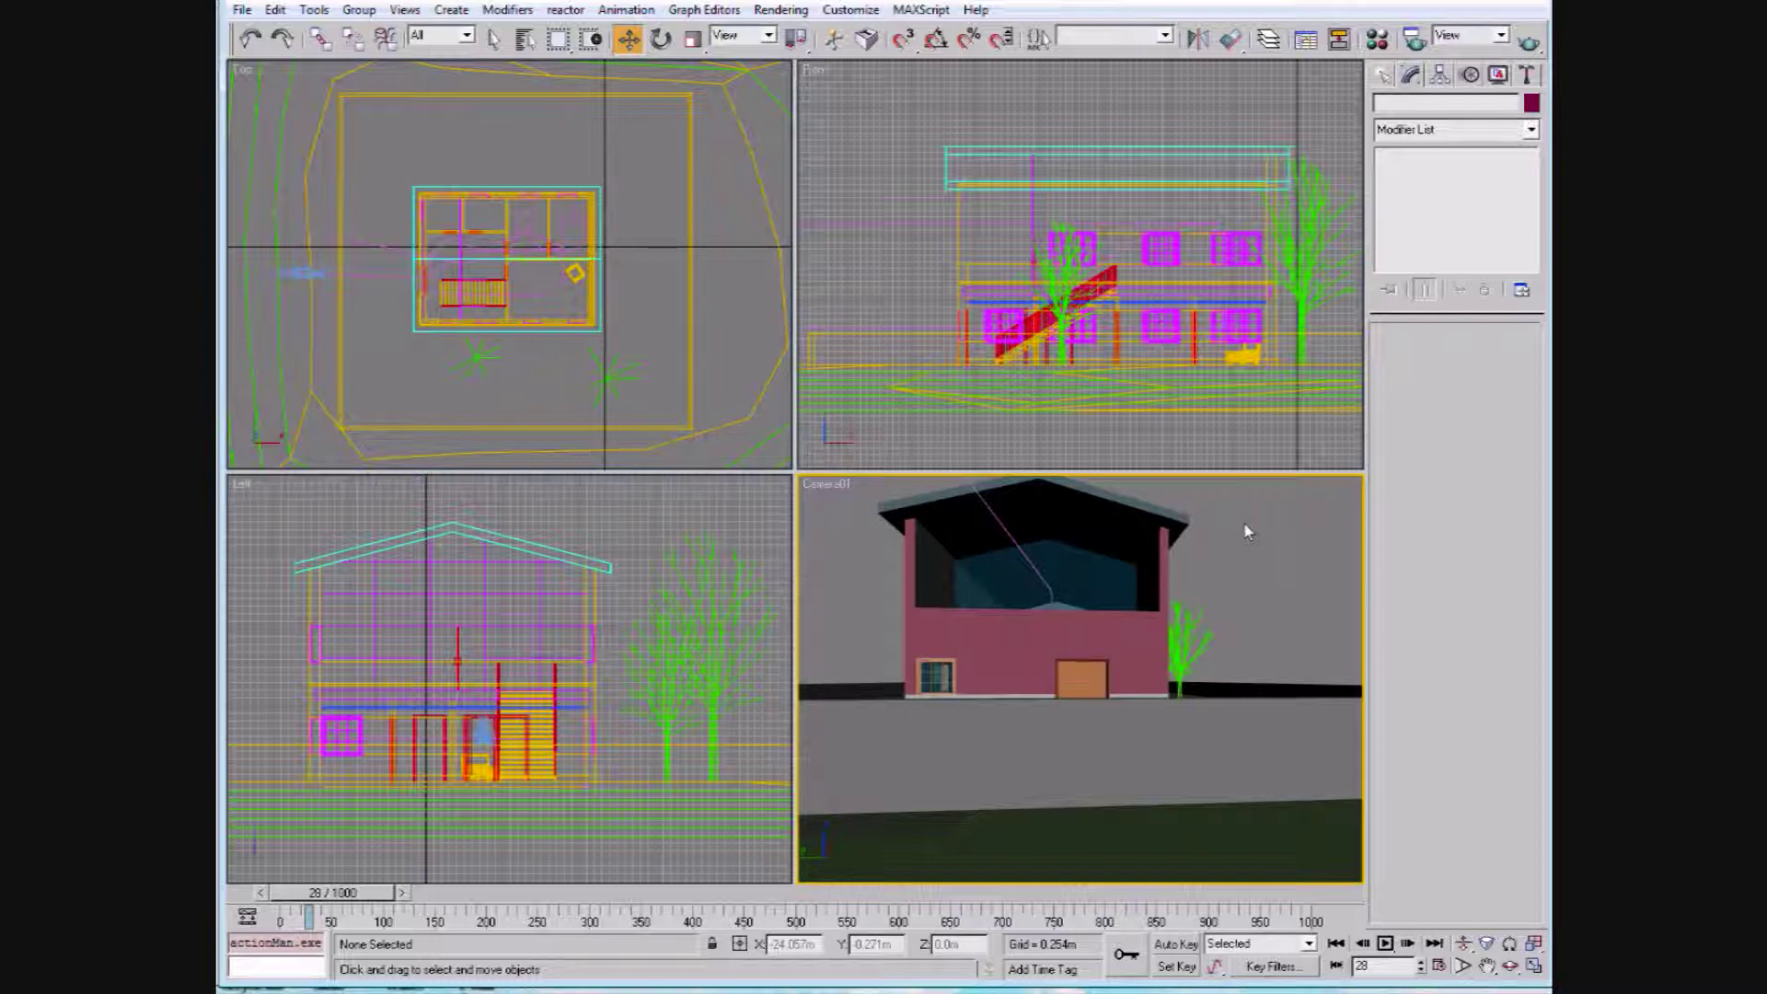
click(1454, 664)
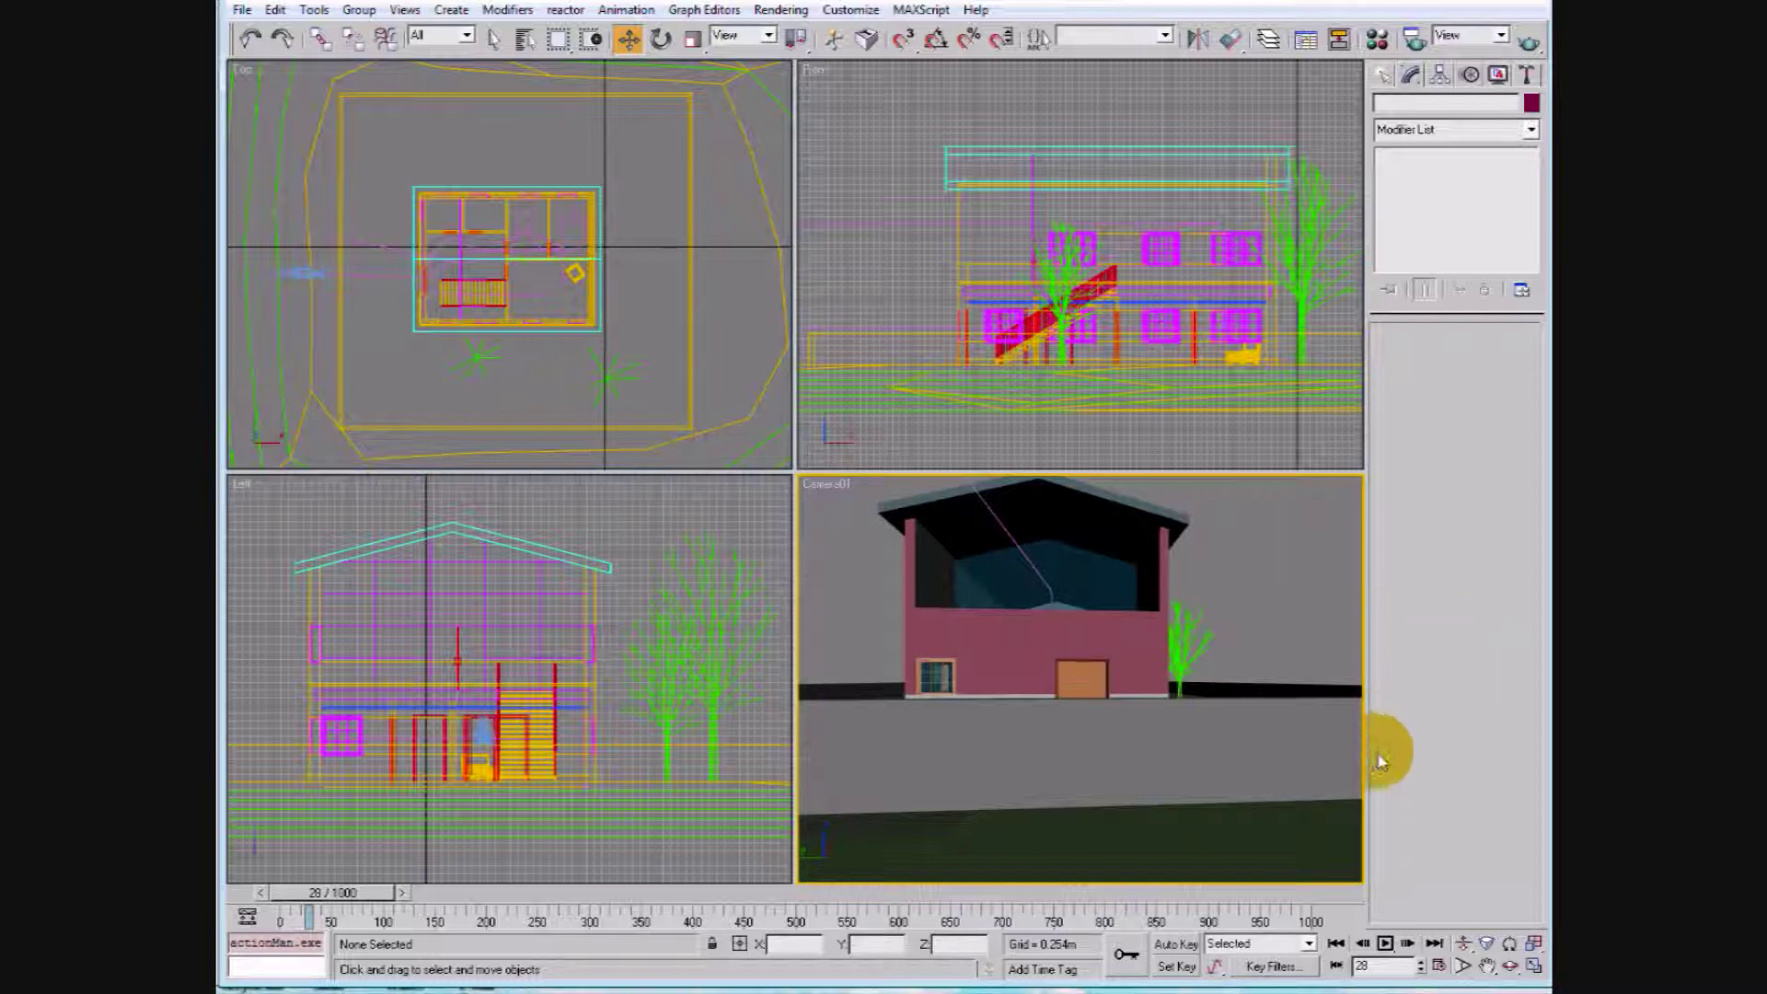
click(1385, 944)
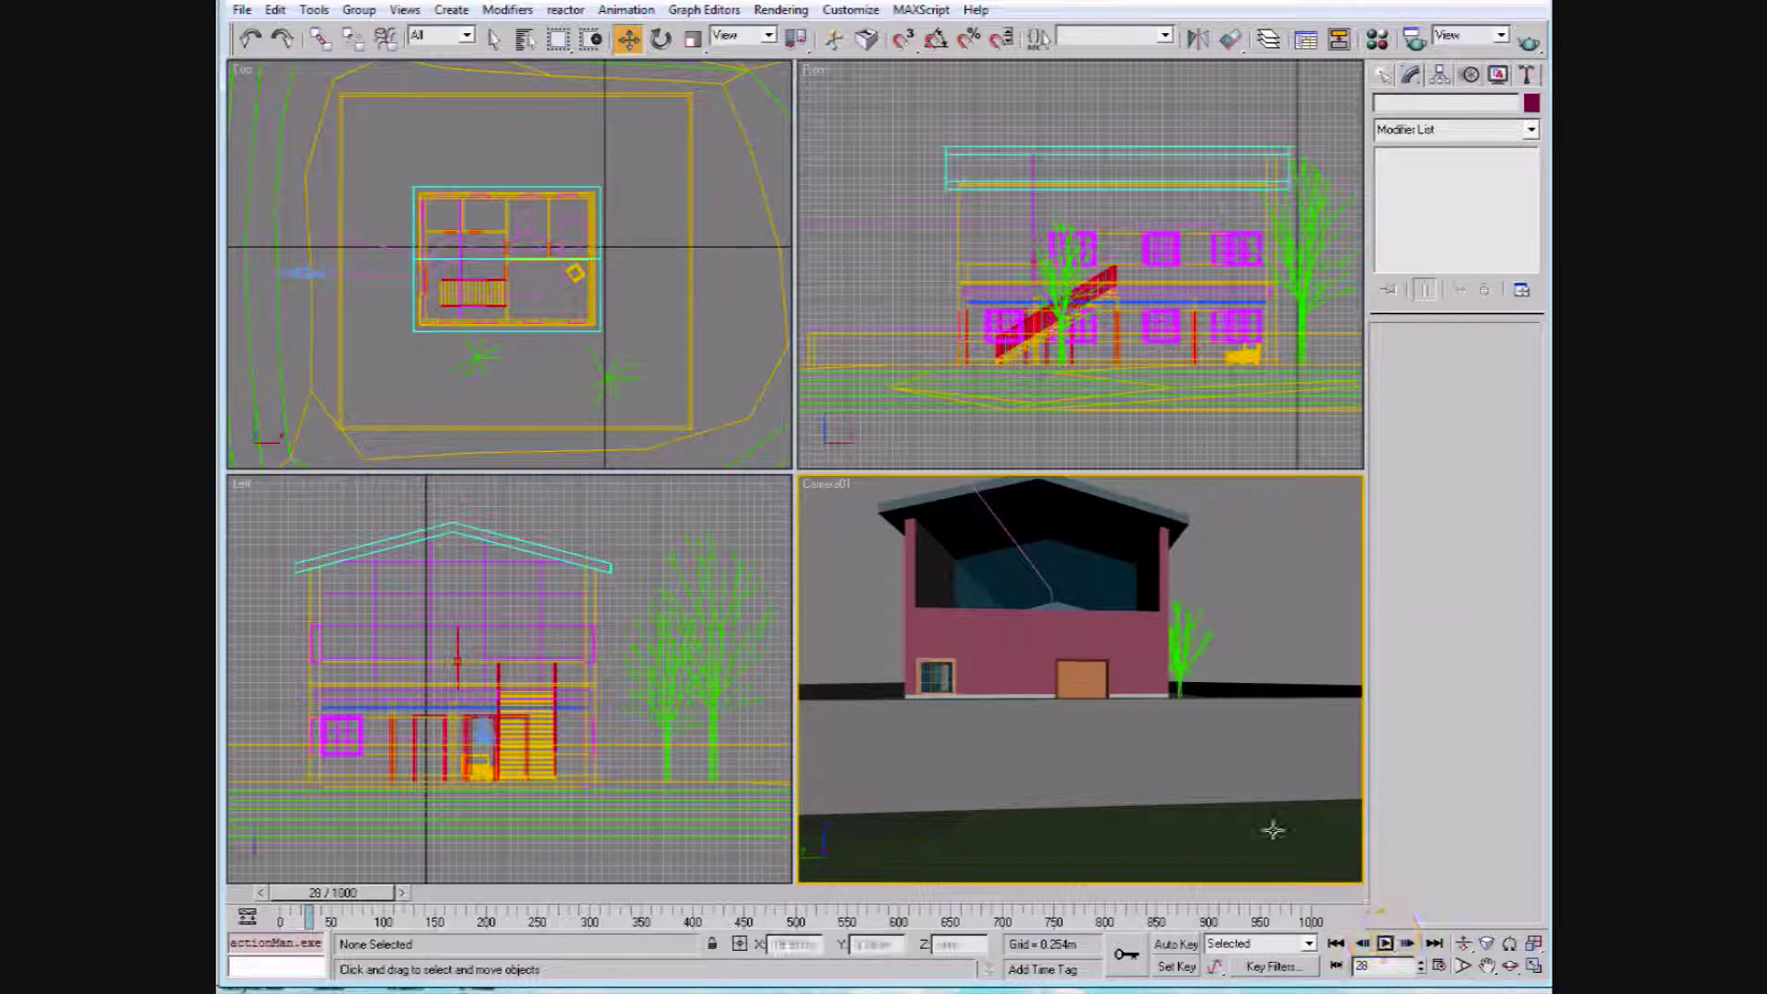
Maximize the Camera01 view and play the walkthrough, jumping ahead through frame 1000
click(1533, 967)
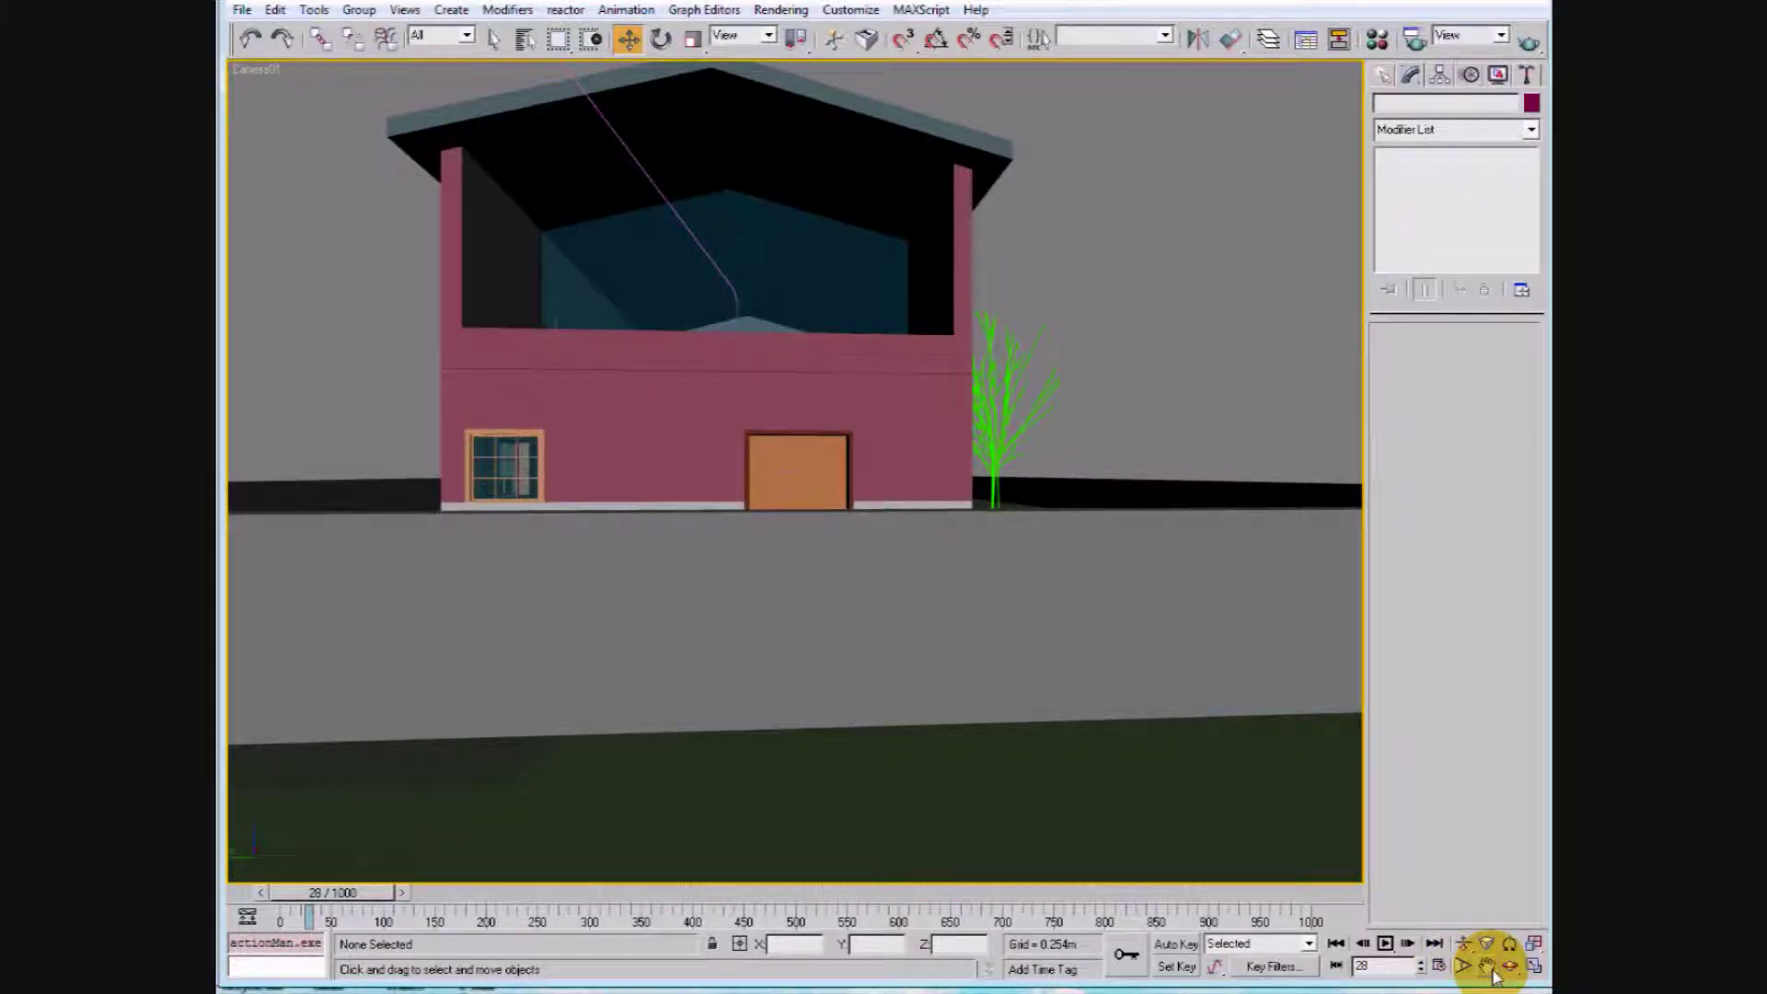
click(1386, 945)
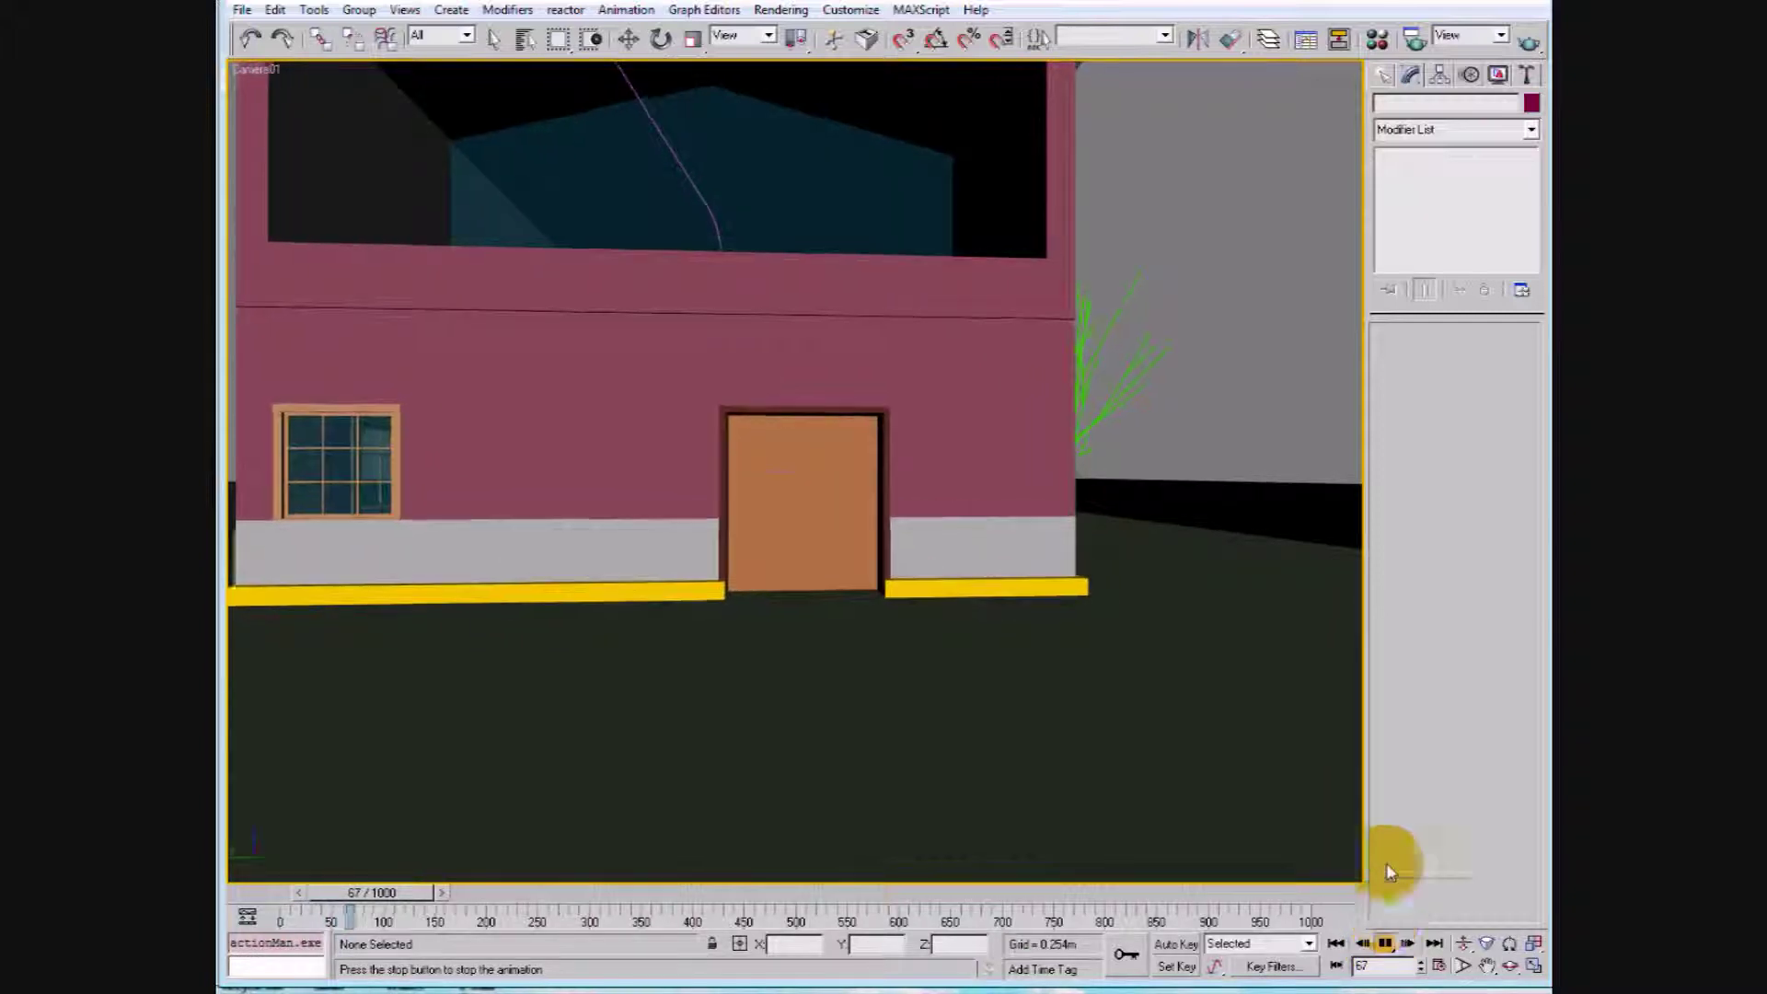
drag(396, 896, 644, 917)
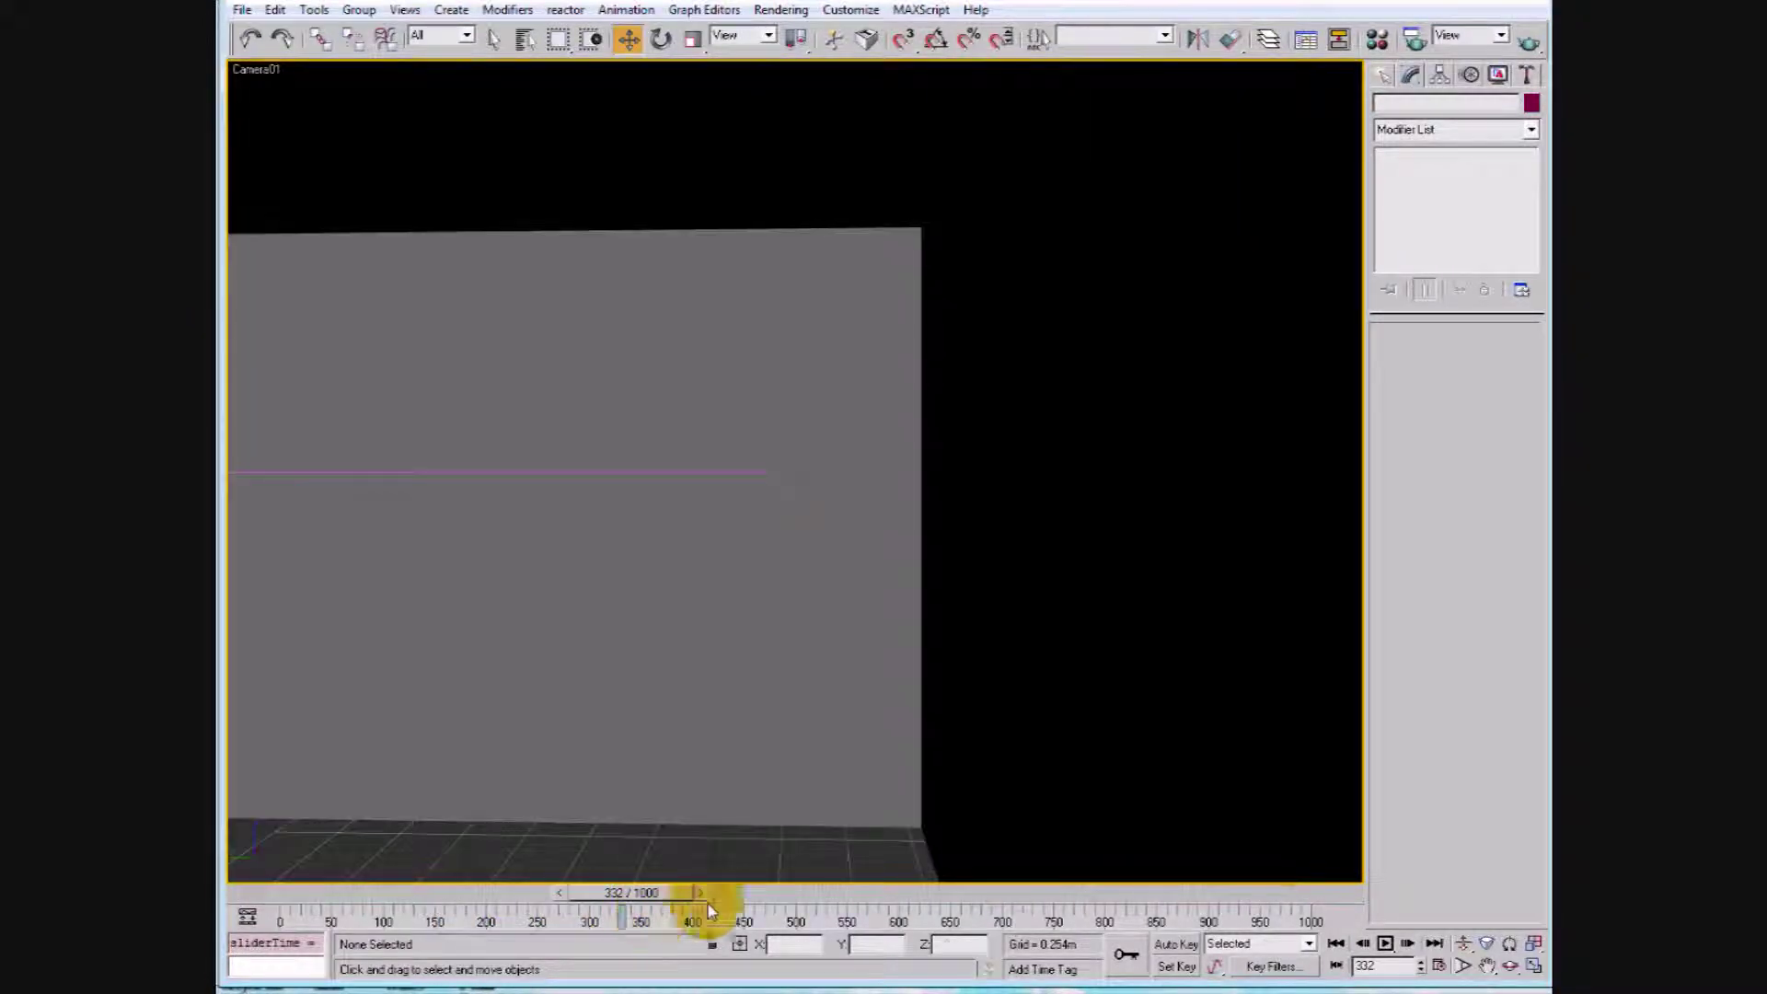
click(1385, 944)
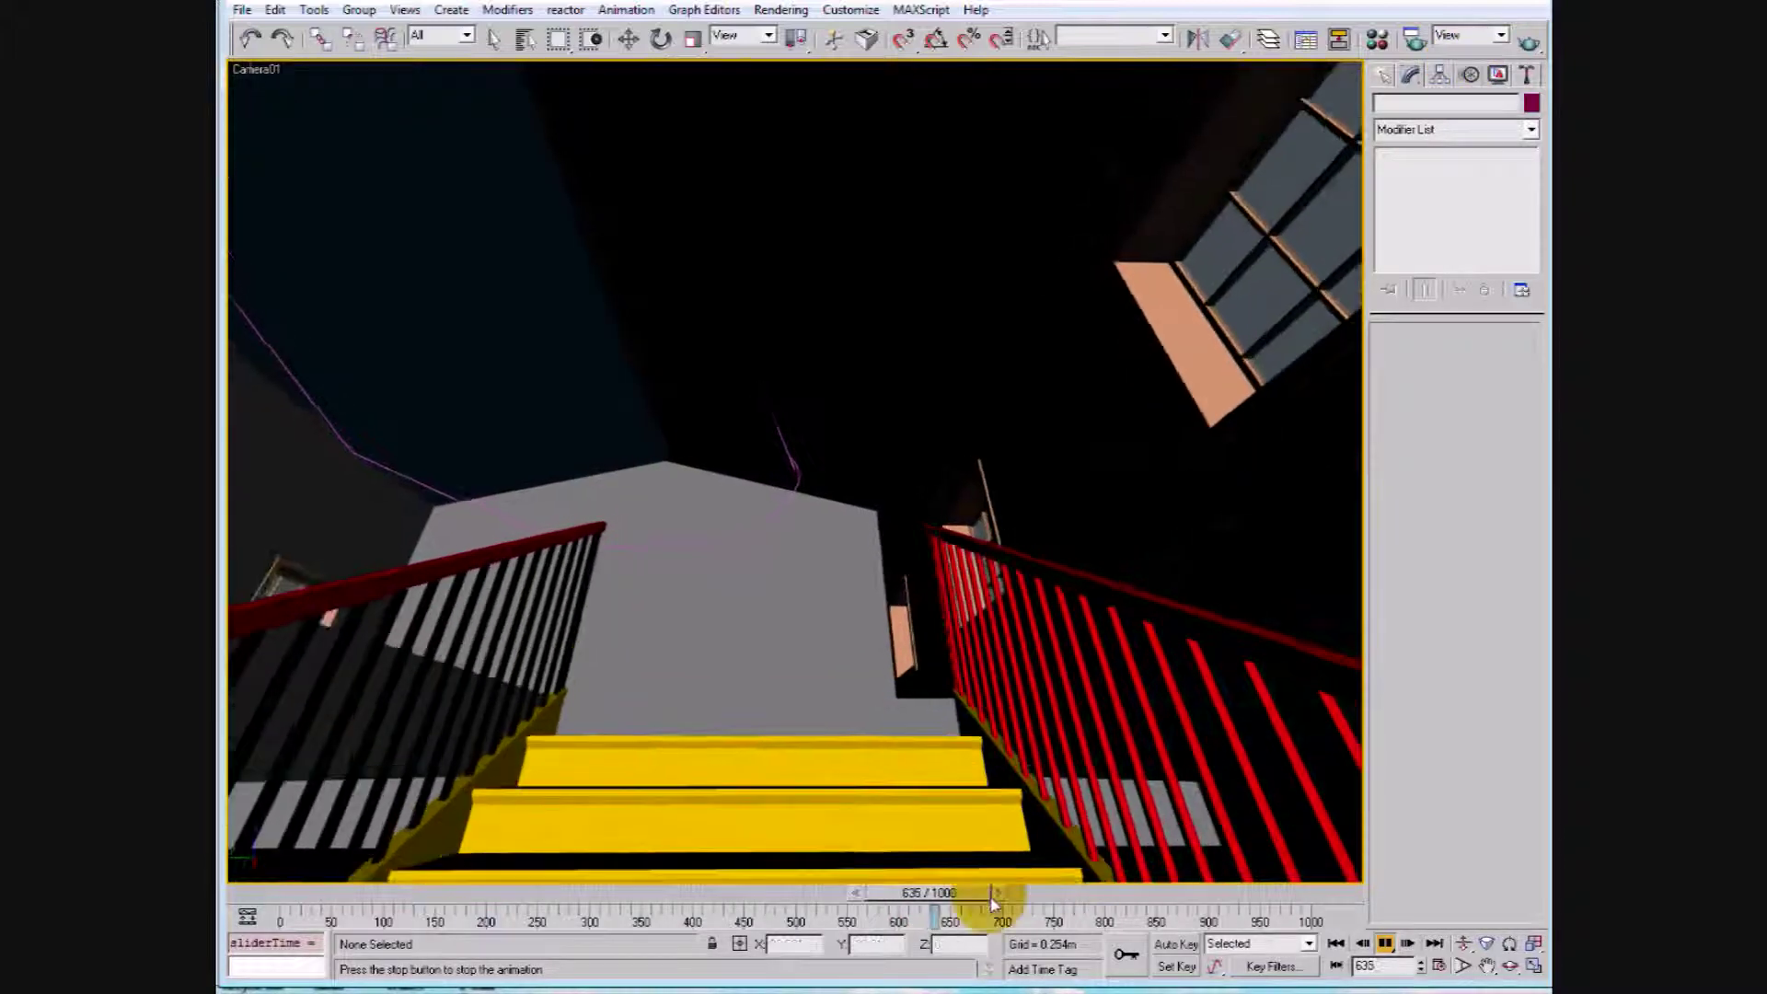
drag(992, 897, 1371, 860)
Restore four viewports and turn the camera view back into an orbited, angled Perspective
key(w)
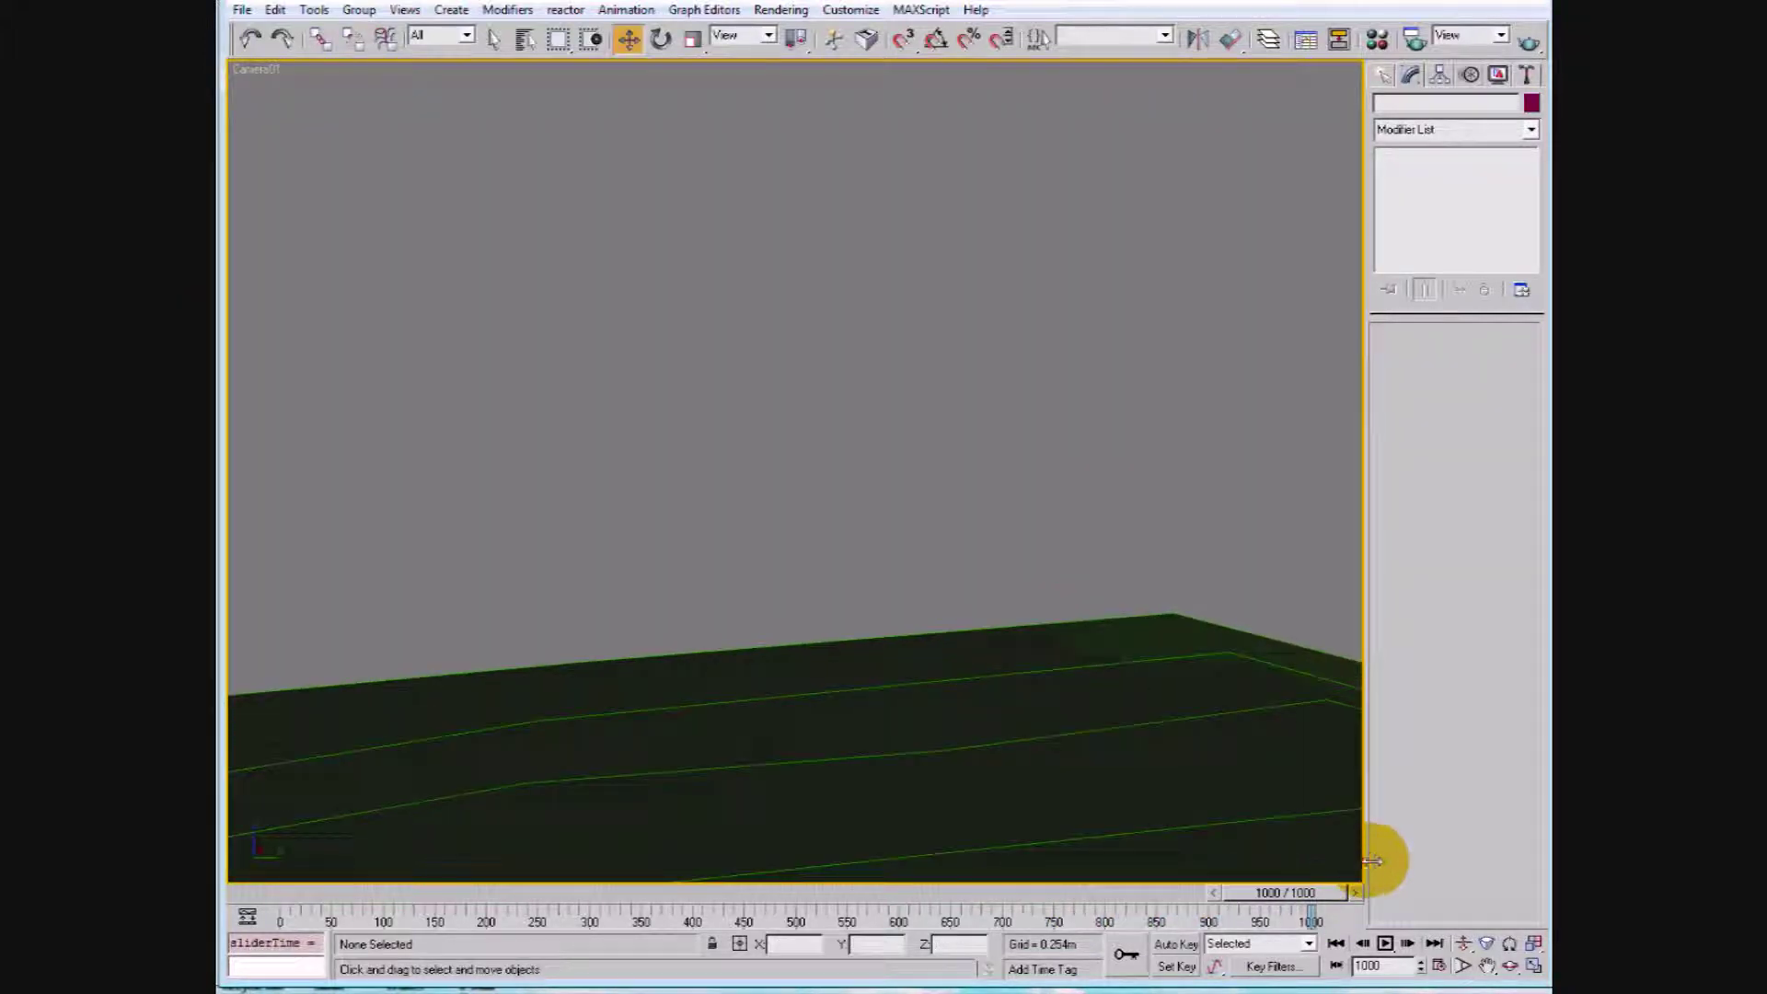
click(1534, 966)
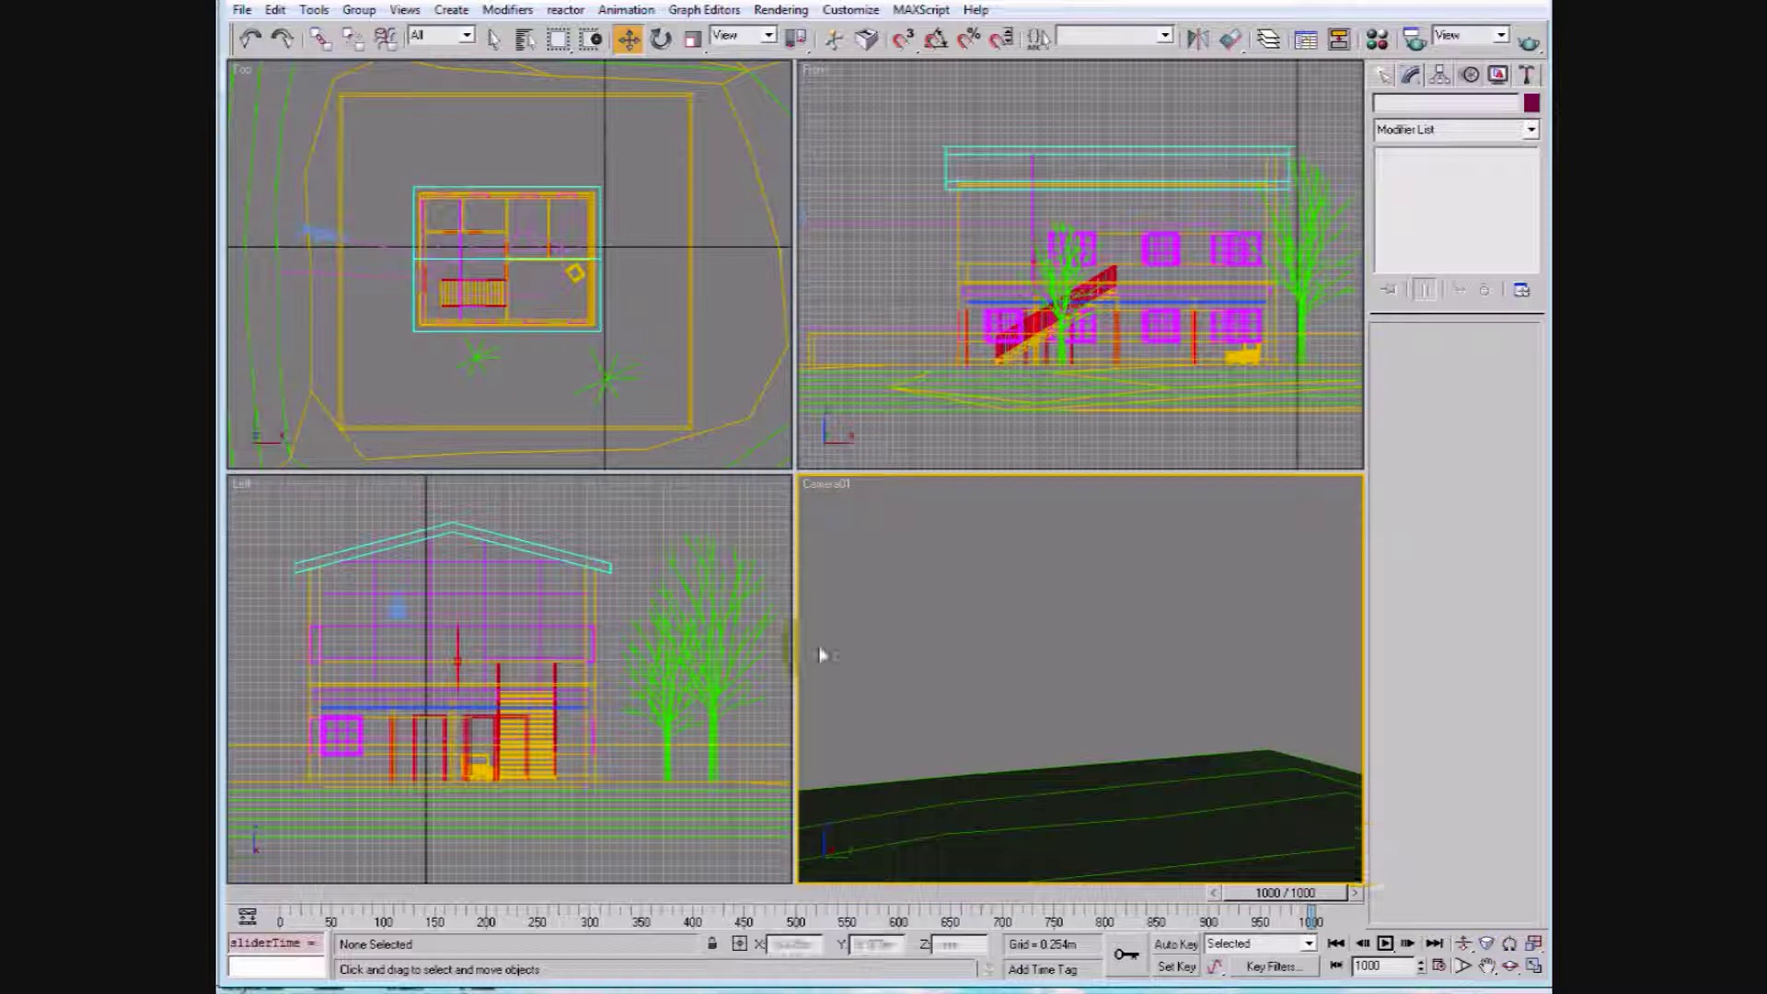
click(1278, 918)
click(824, 487)
mouse_move(904, 497)
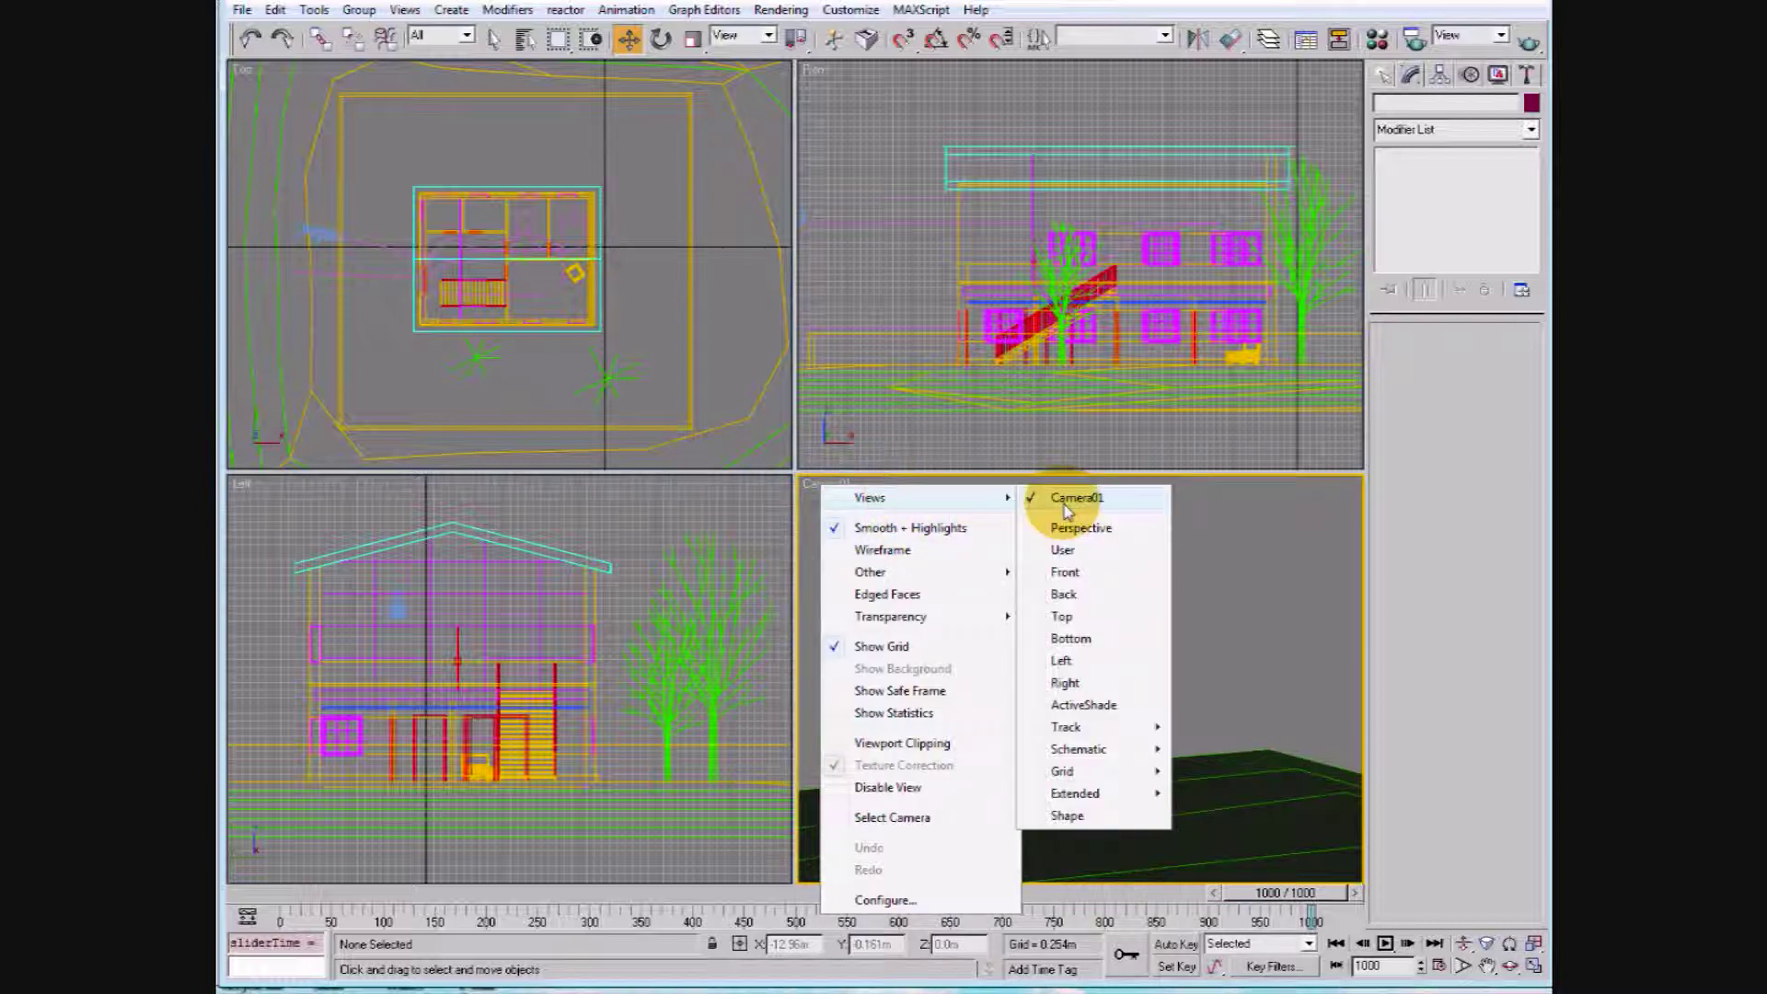
click(1080, 529)
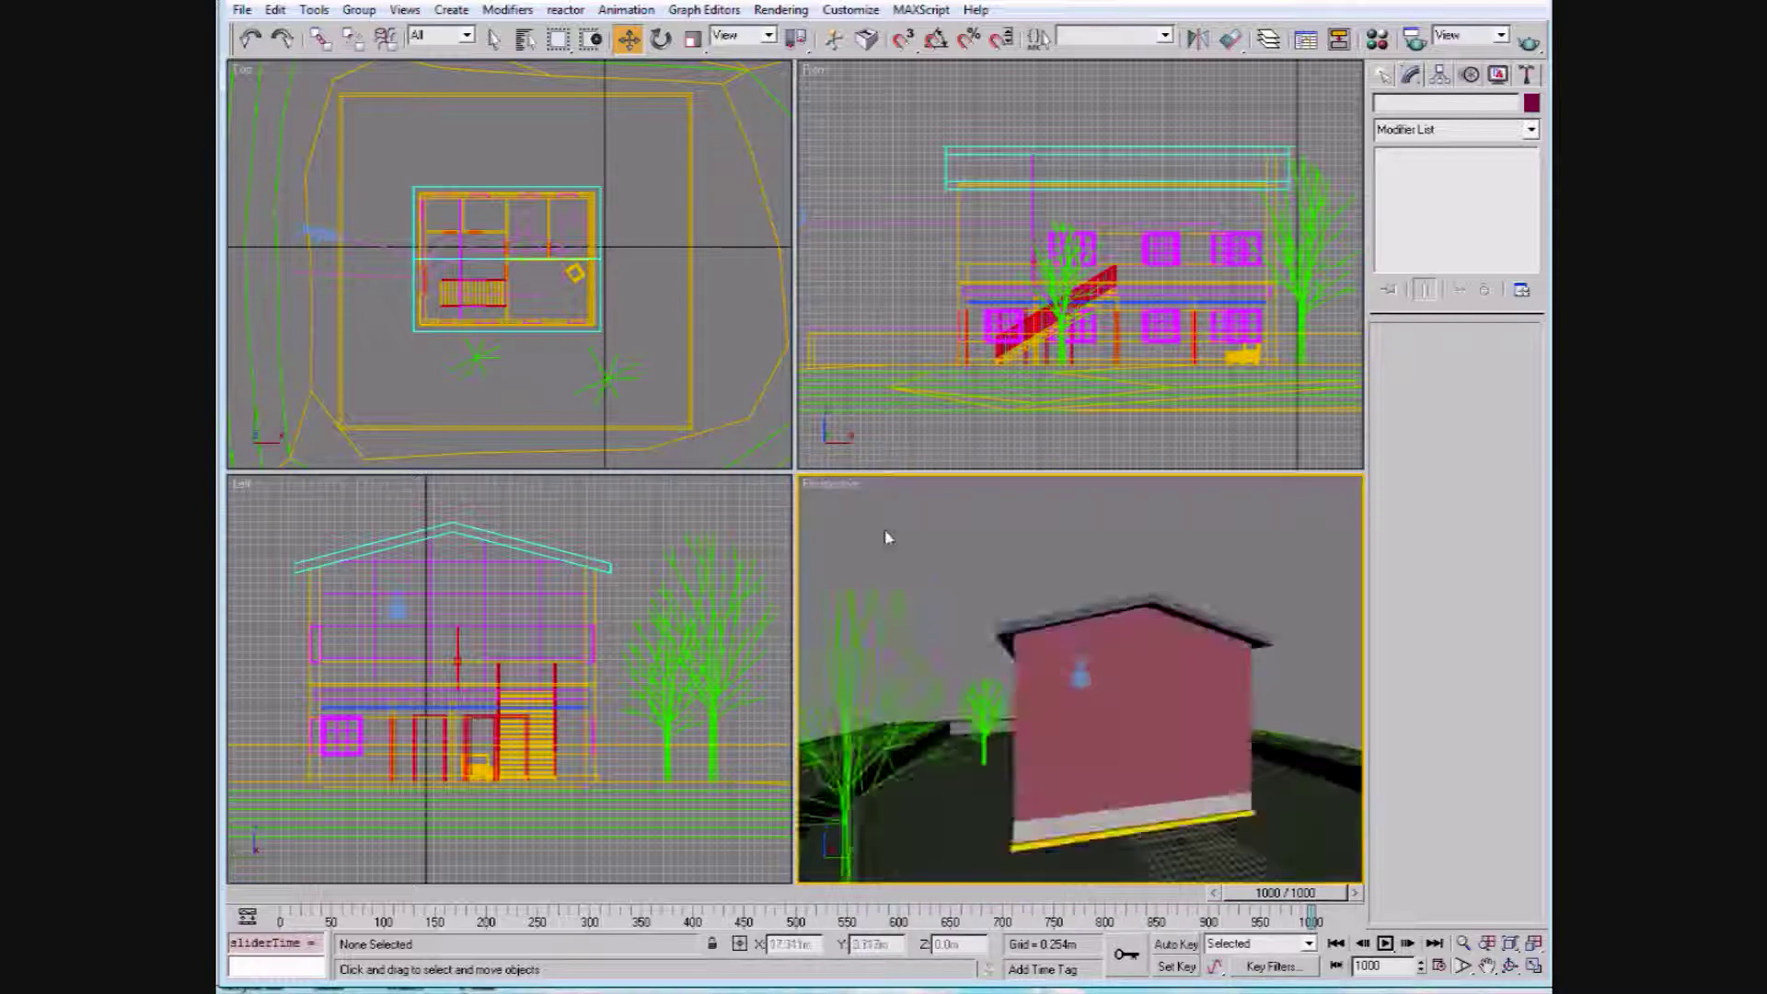
click(1510, 966)
drag(1088, 705, 1146, 697)
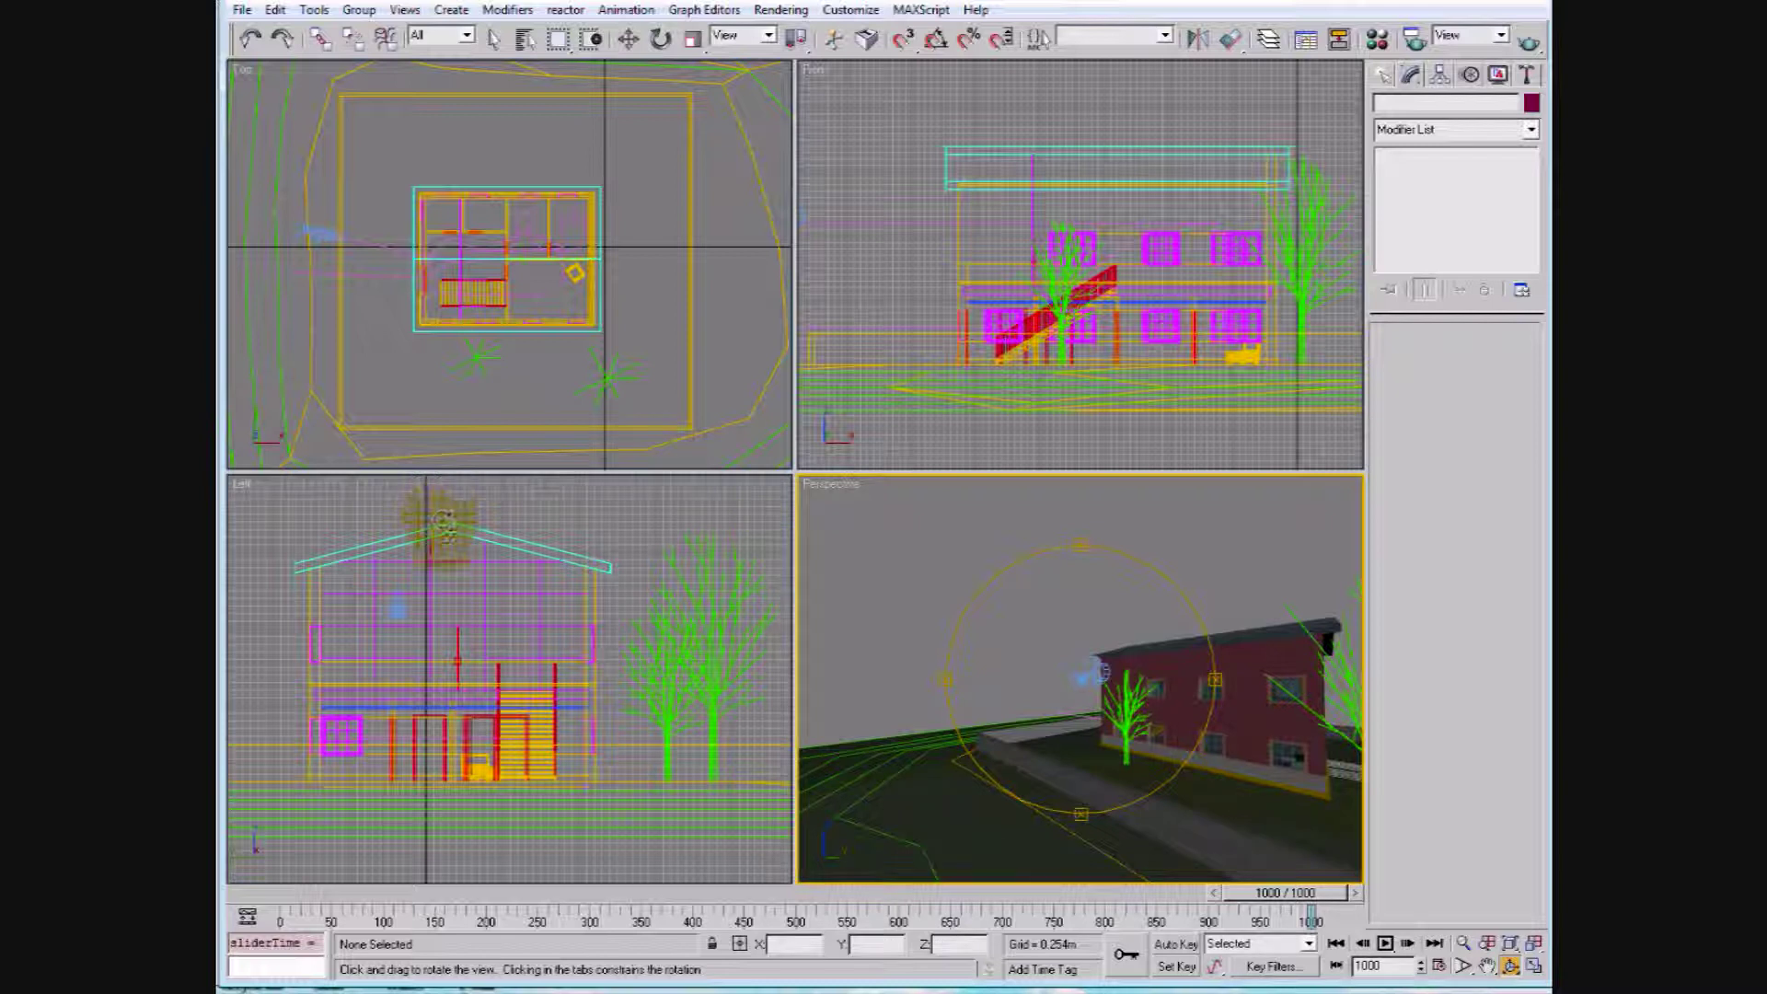
Rewind to frame 0 and select Camera01 in Top to show its path settings
key(w)
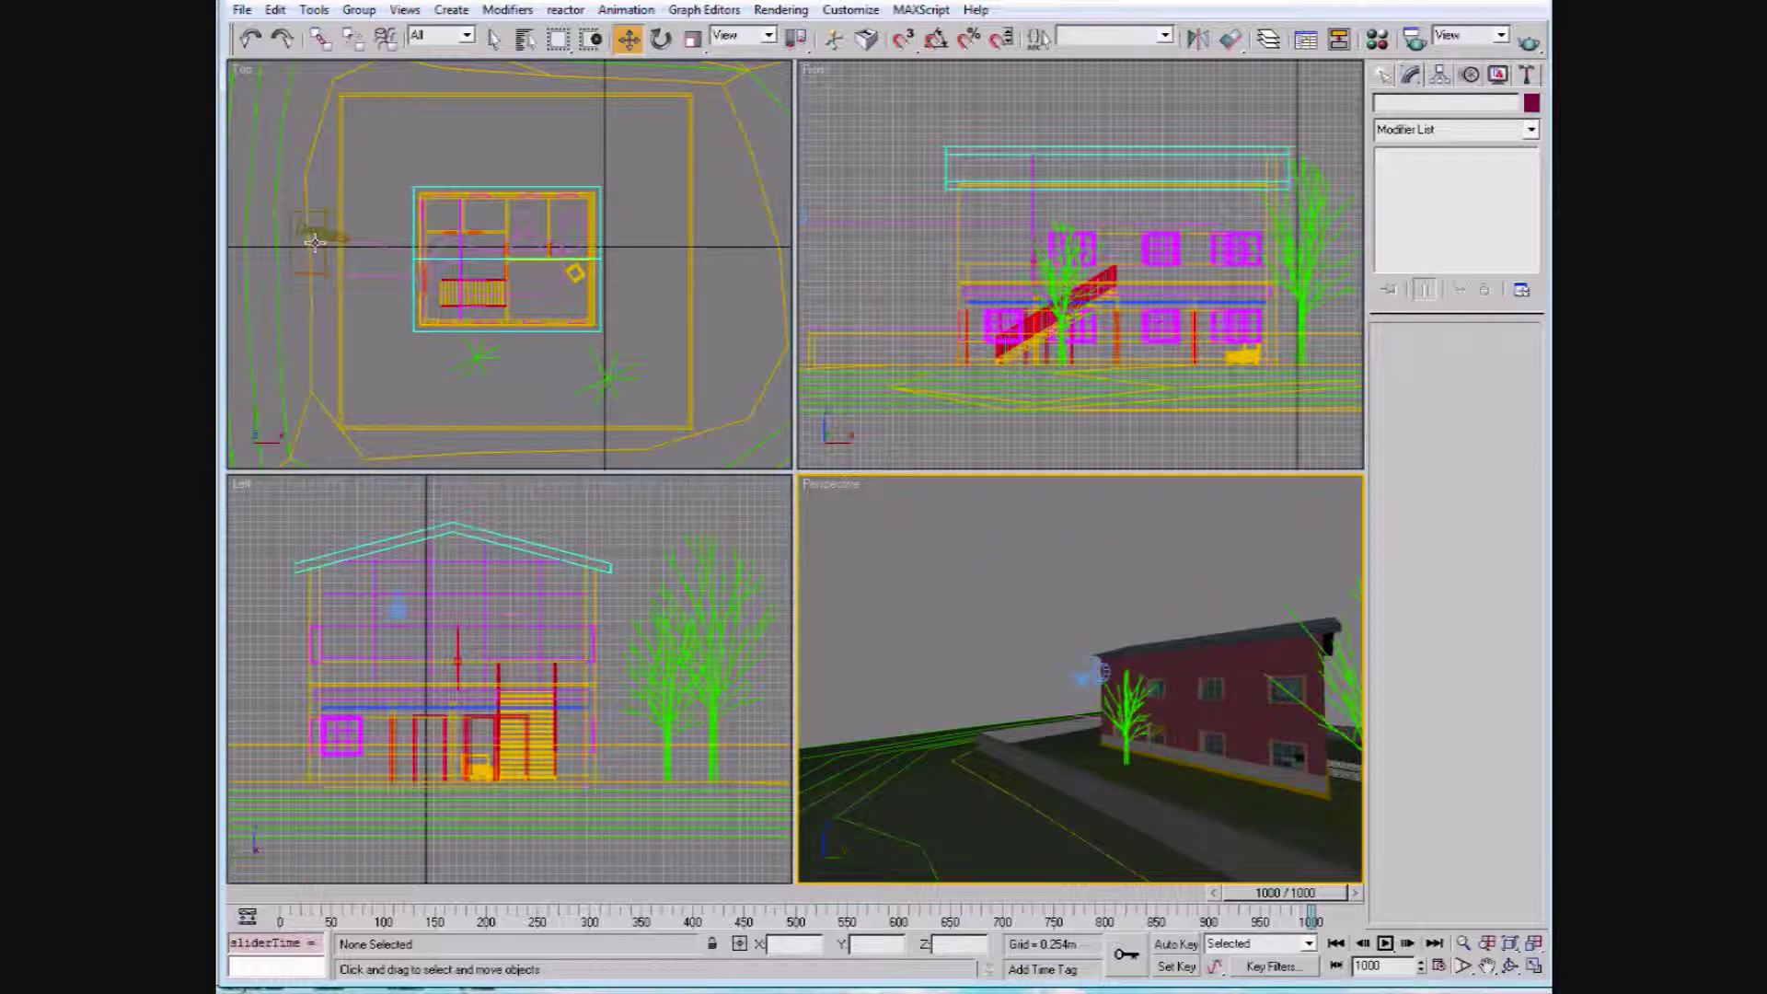
drag(1288, 893, 270, 845)
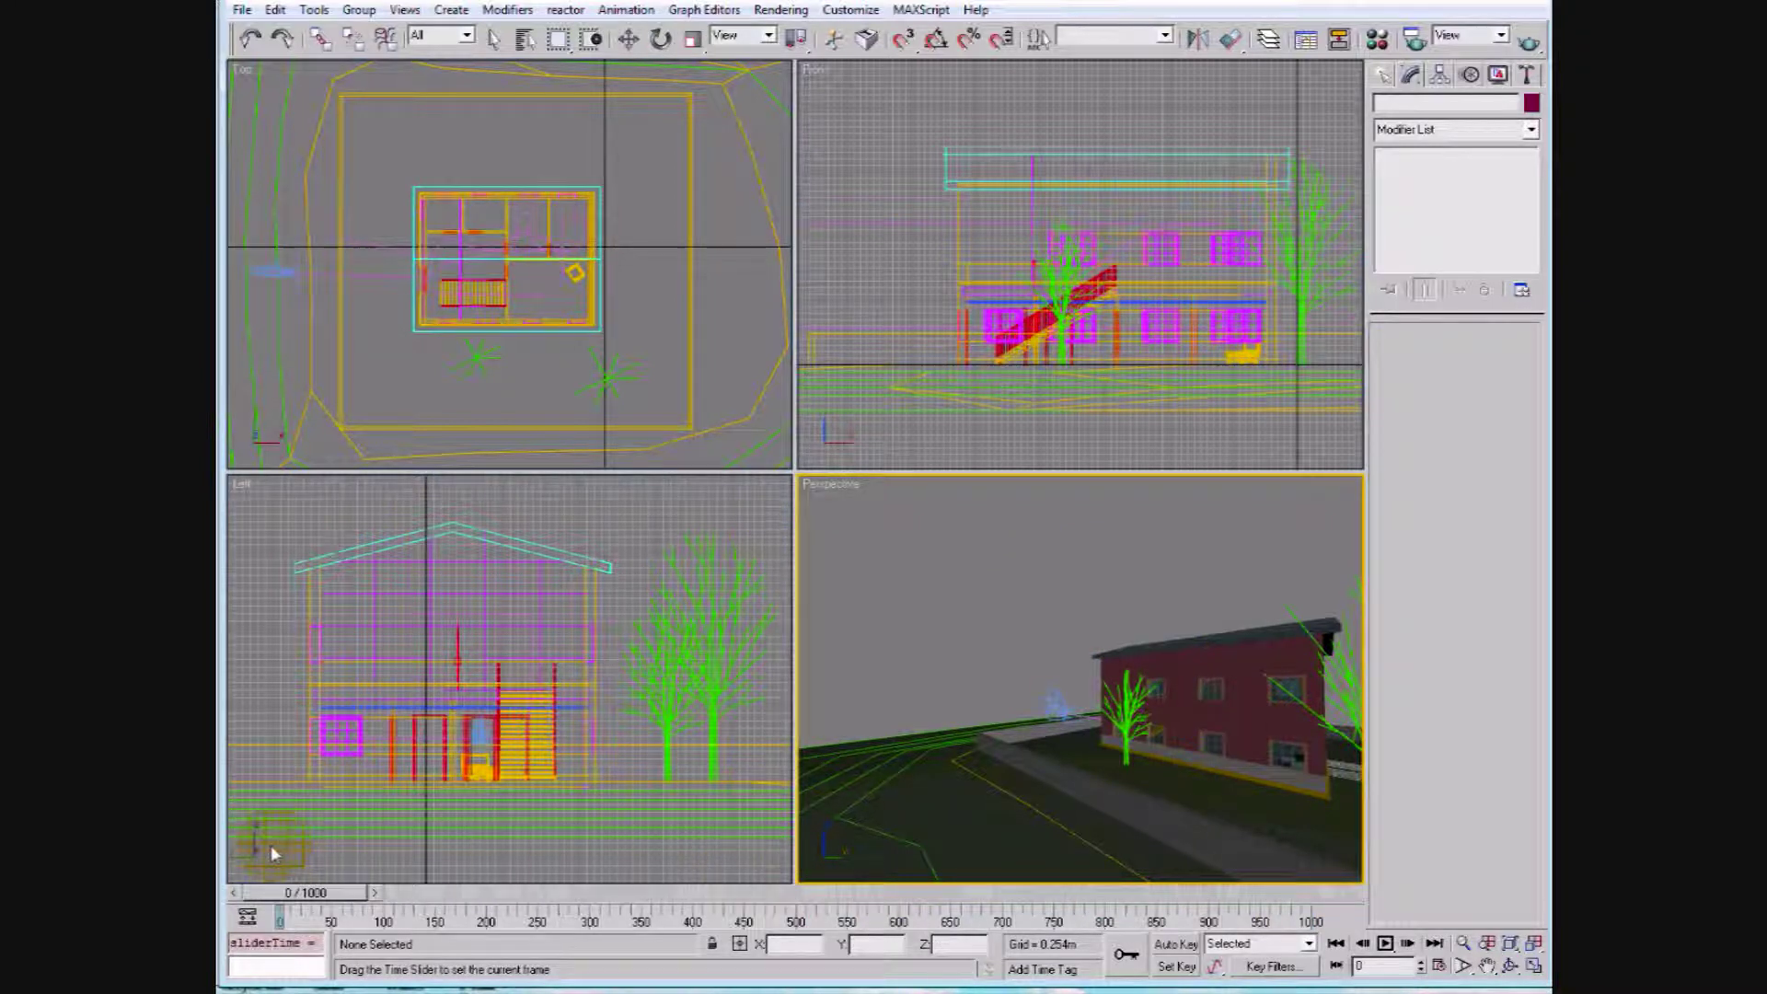
click(273, 272)
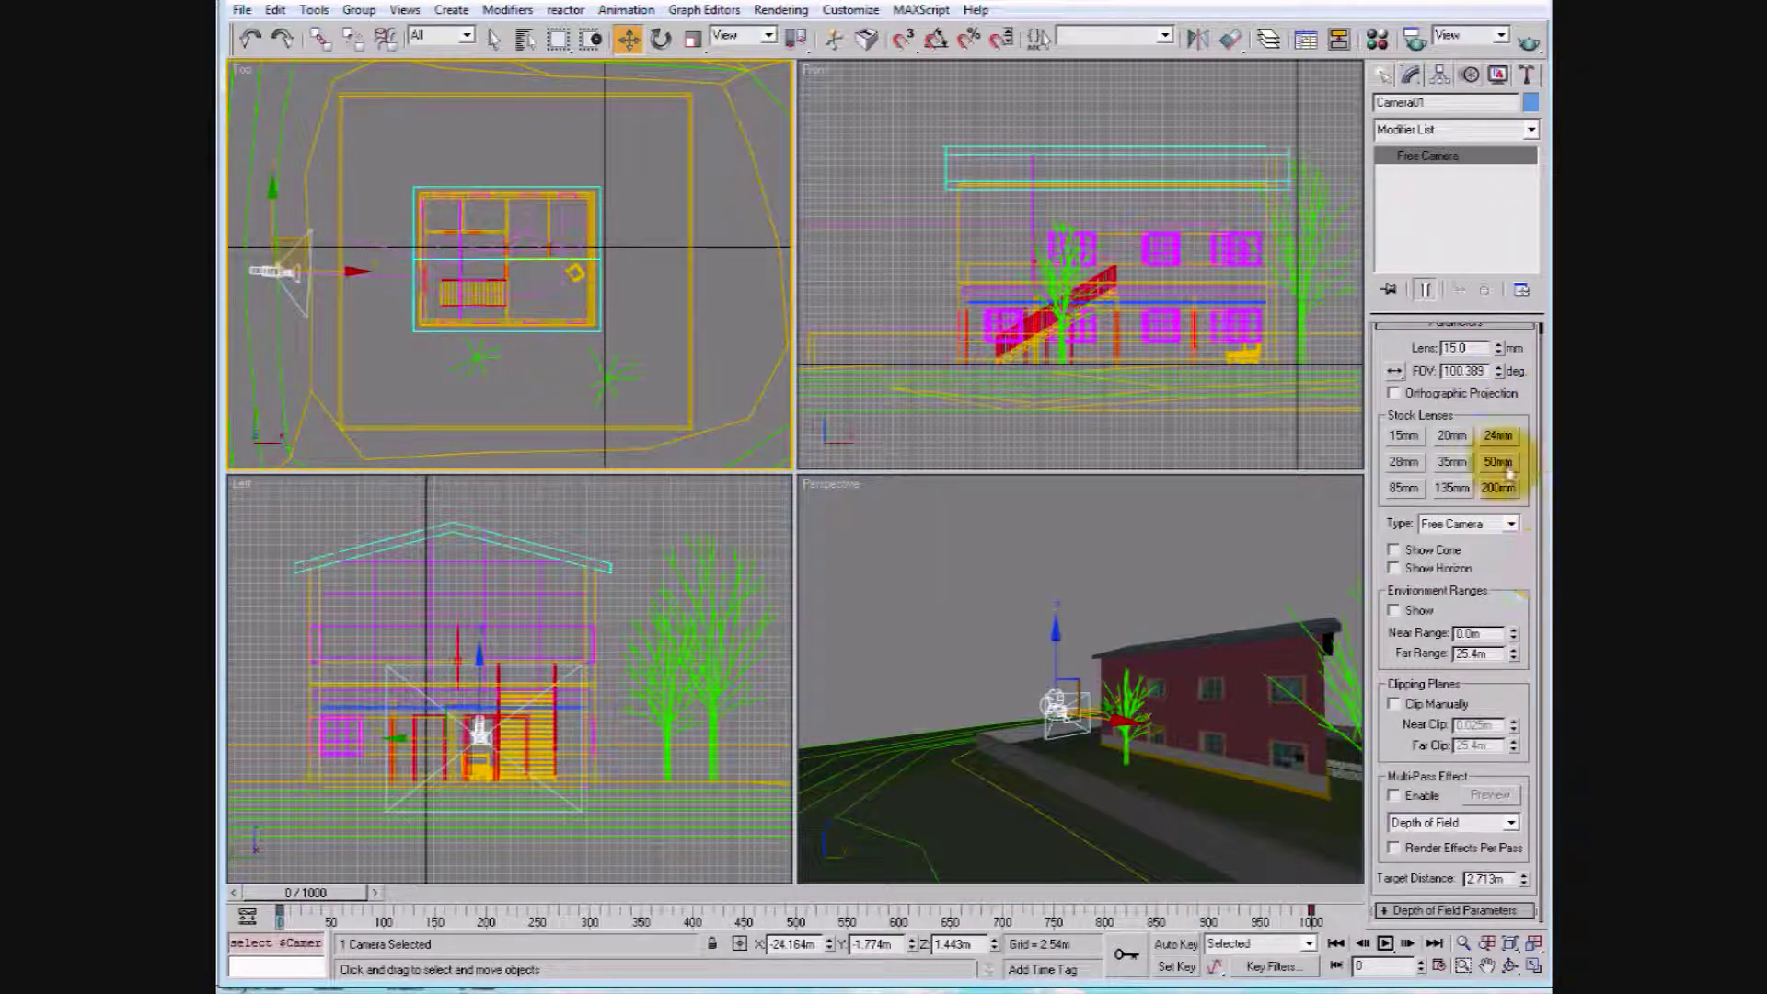
click(1469, 74)
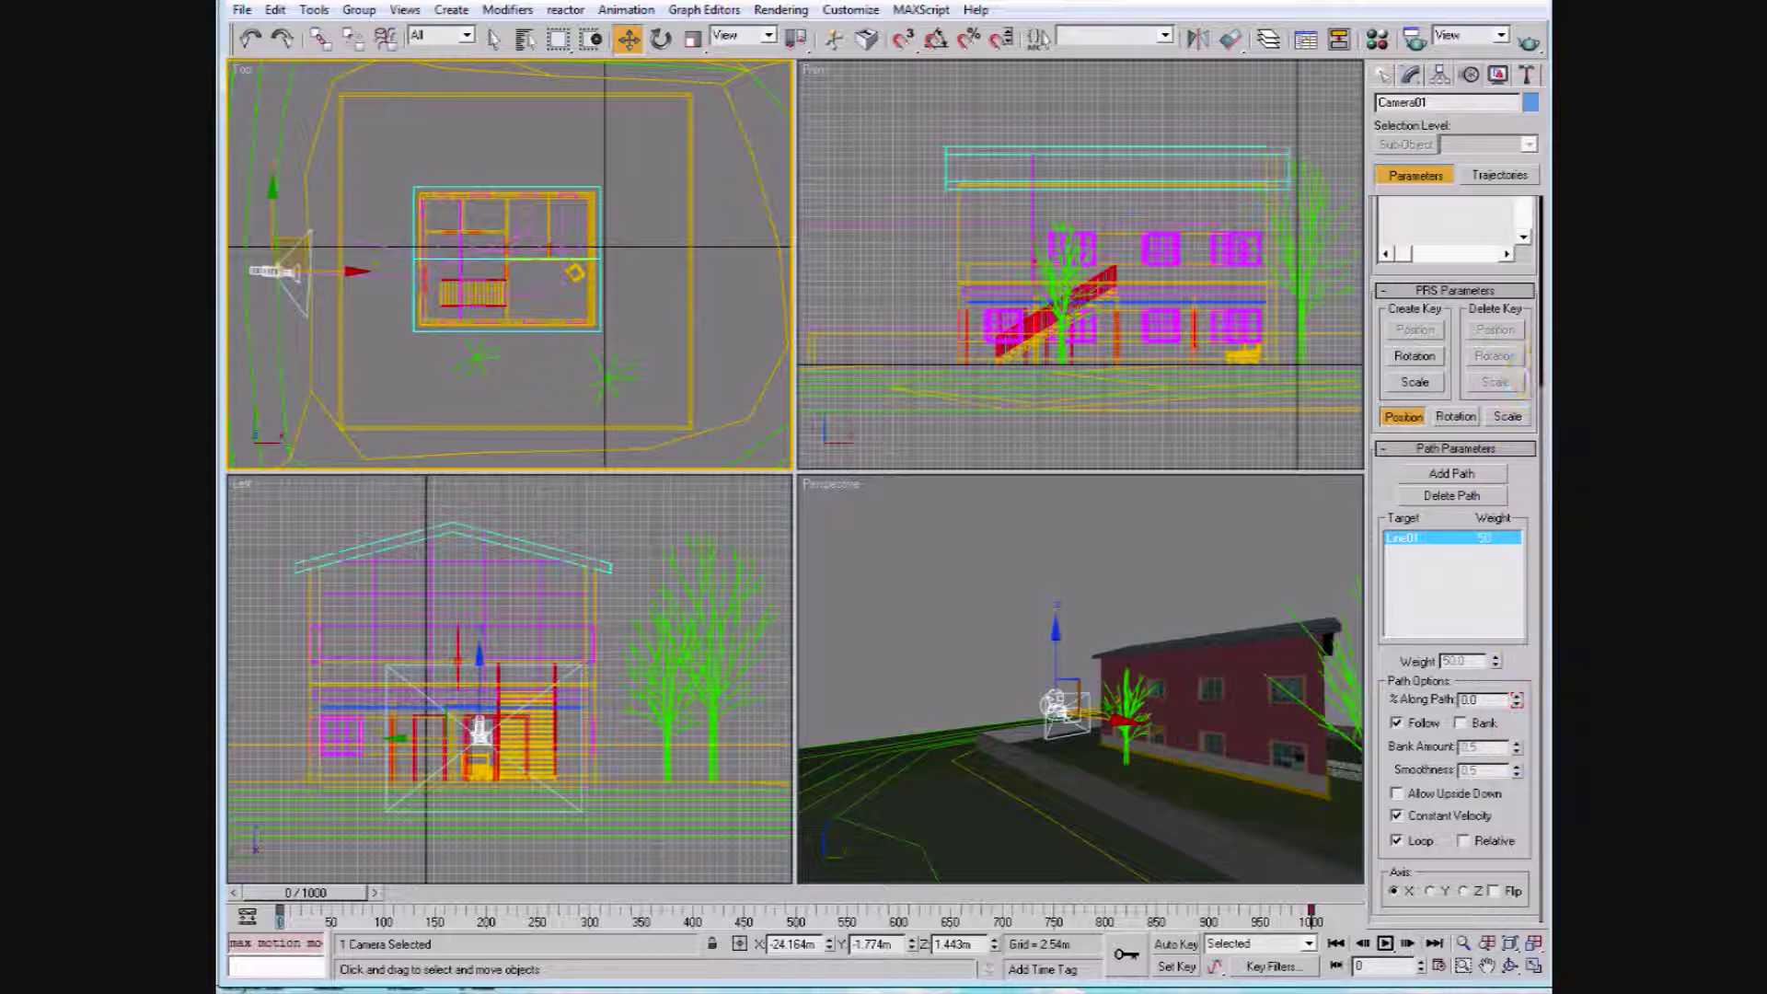
Enable Bank on Camera01's Path Constraint with Bank Amount and Smoothness at 0.5
scroll(1511, 532, up, 5)
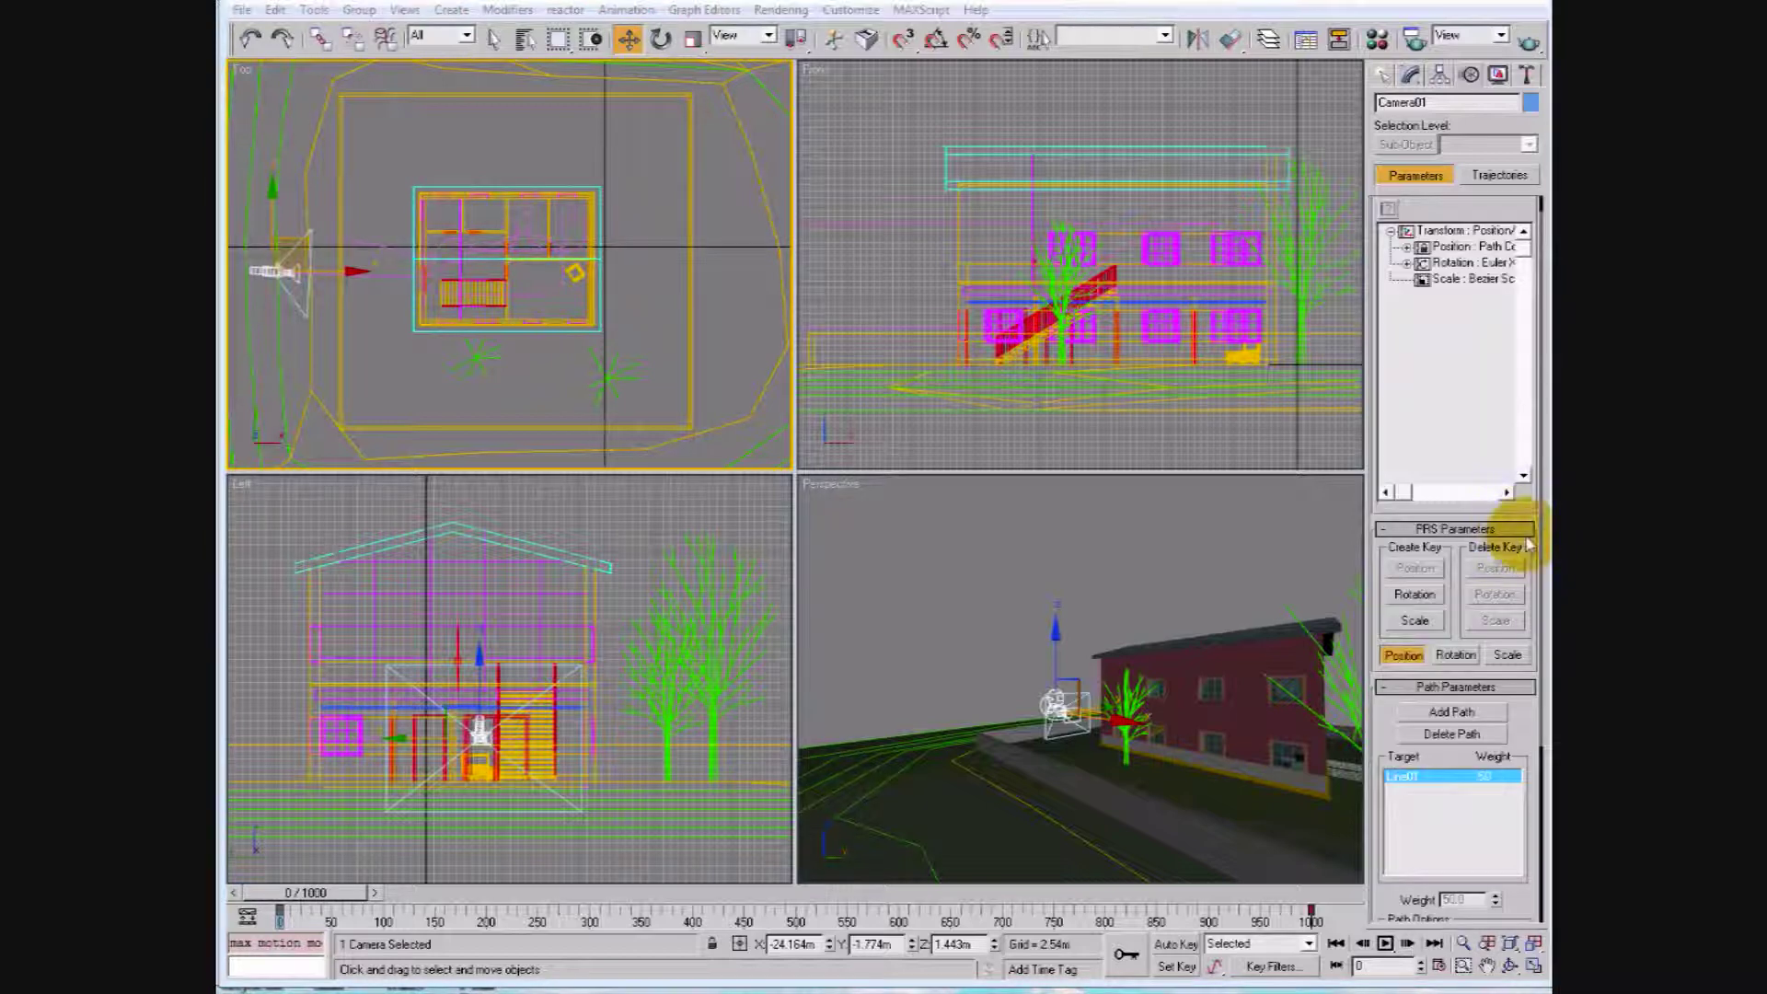
scroll(1548, 625, down, 2)
scroll(1548, 625, down, 3)
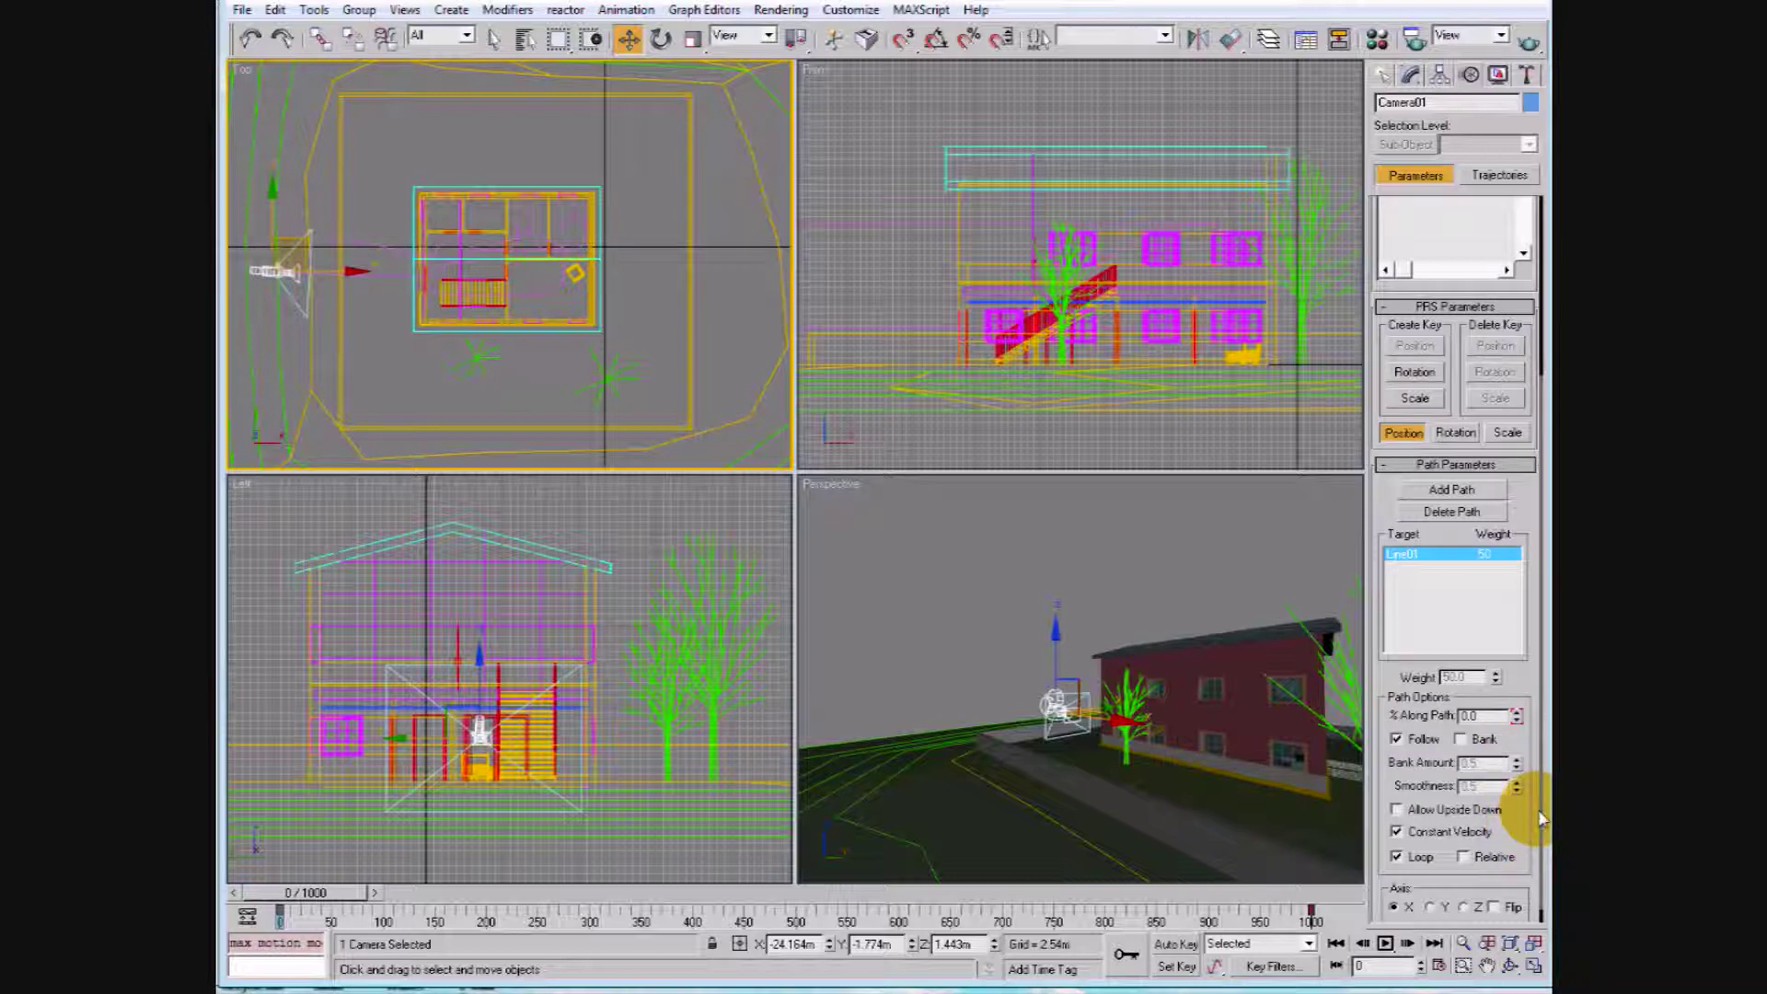
scroll(1541, 819, down, 1)
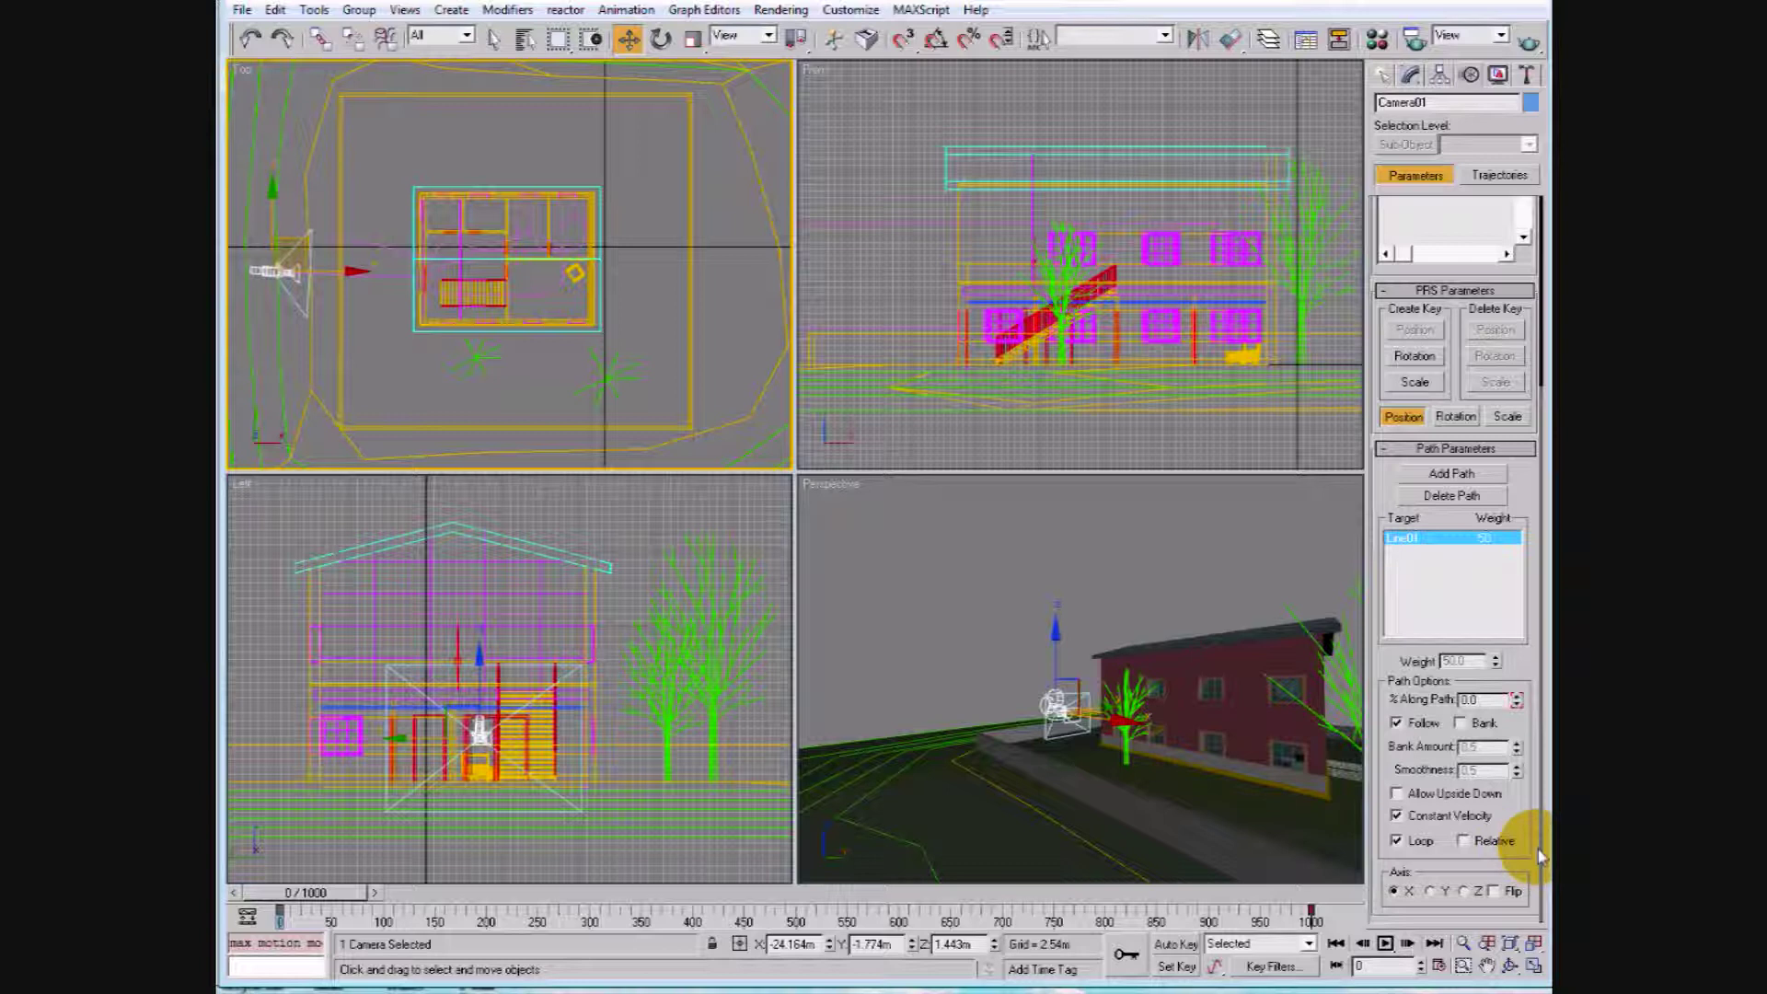
click(1460, 723)
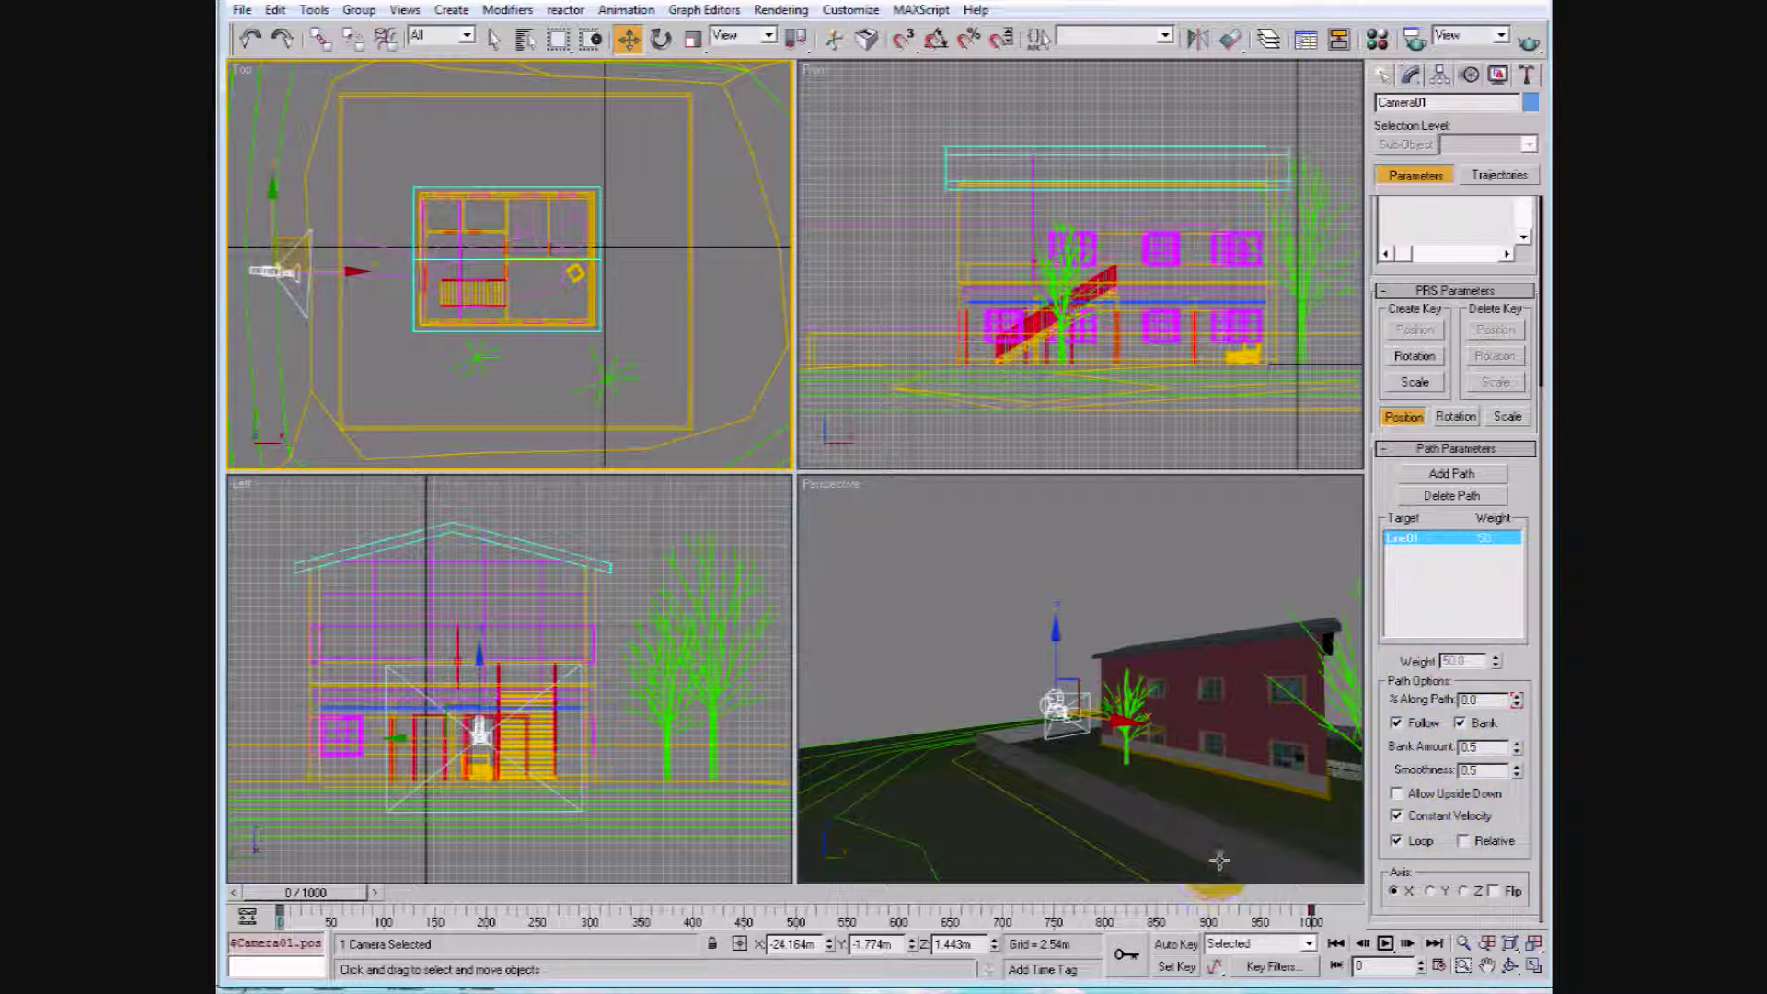
click(842, 488)
Set the fourth viewport to Camera01 and scrub the banked walkthrough to about frame 86
right_click(839, 488)
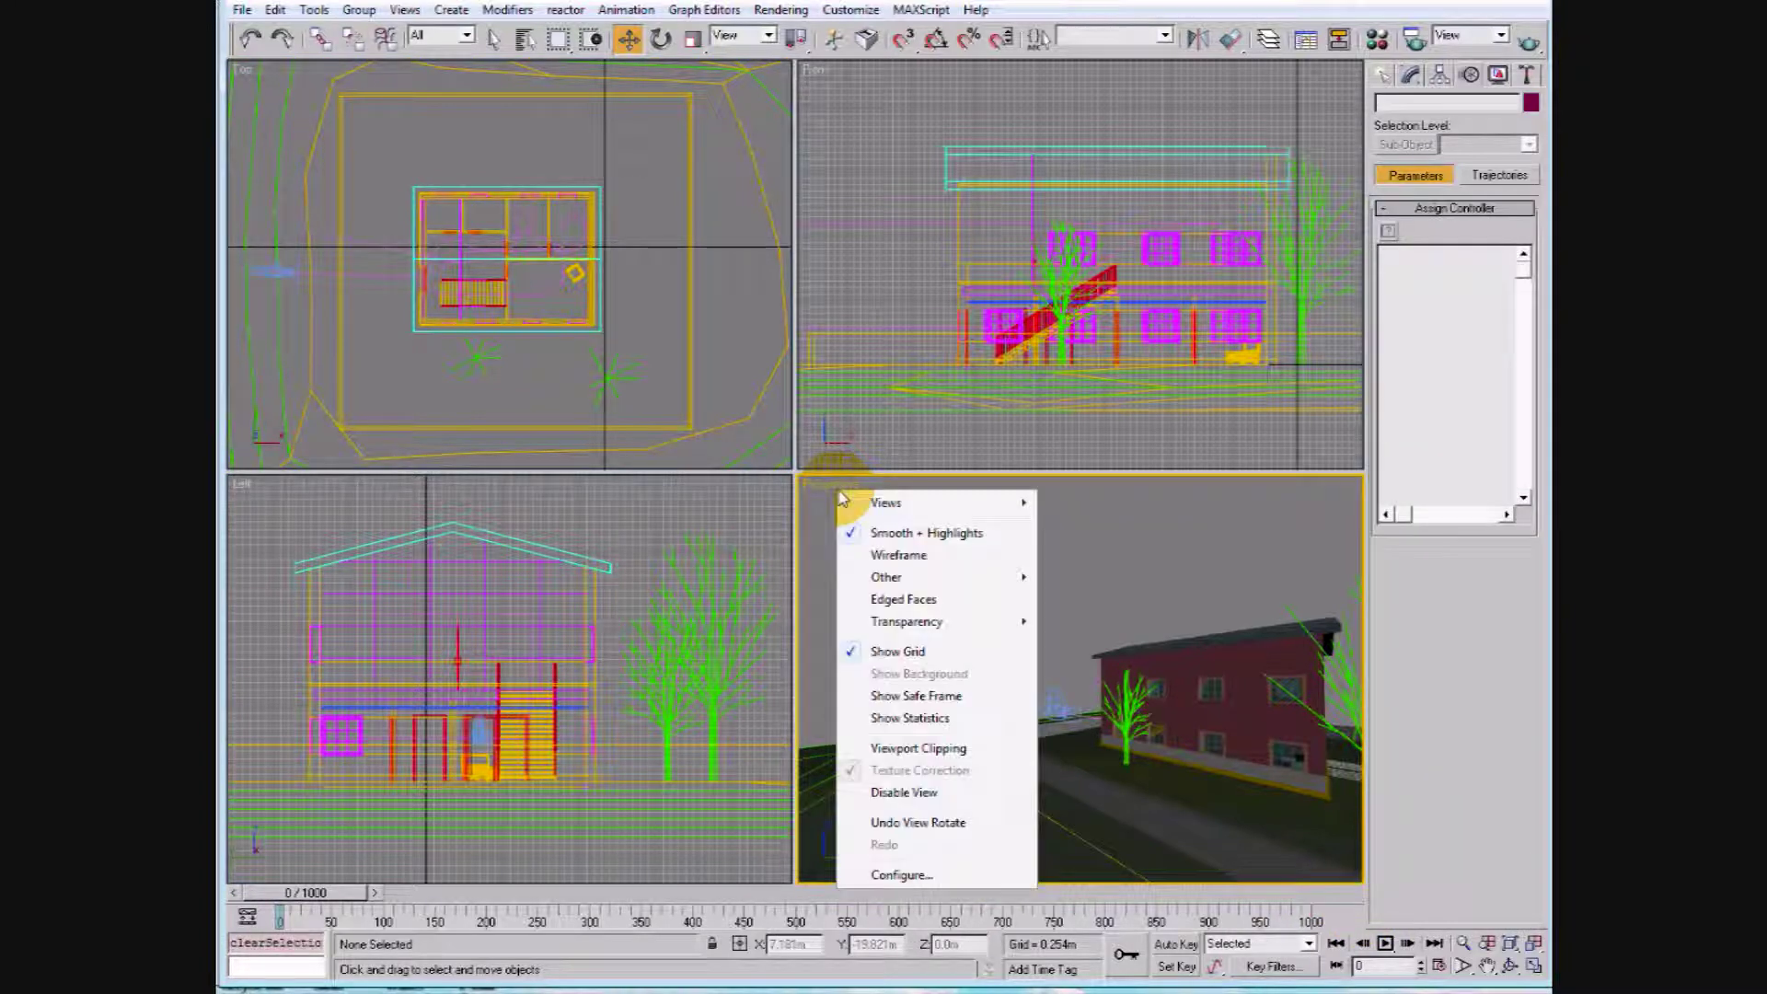
mouse_move(1031, 504)
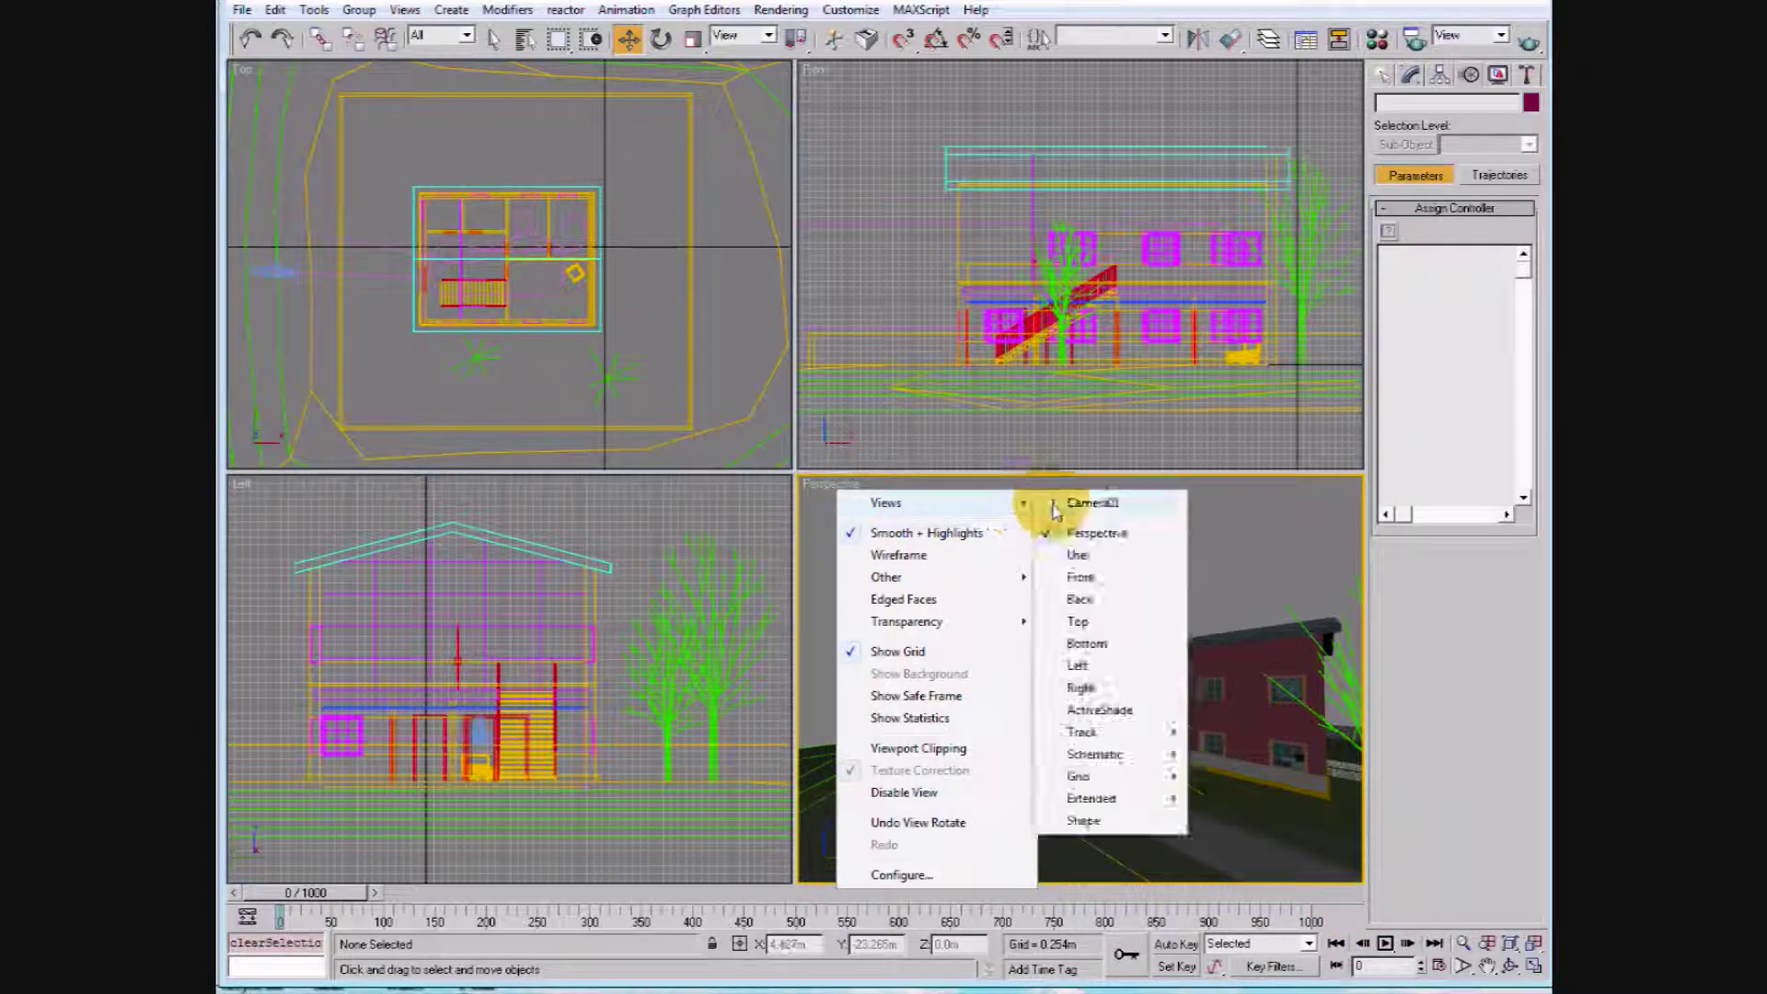
click(1091, 508)
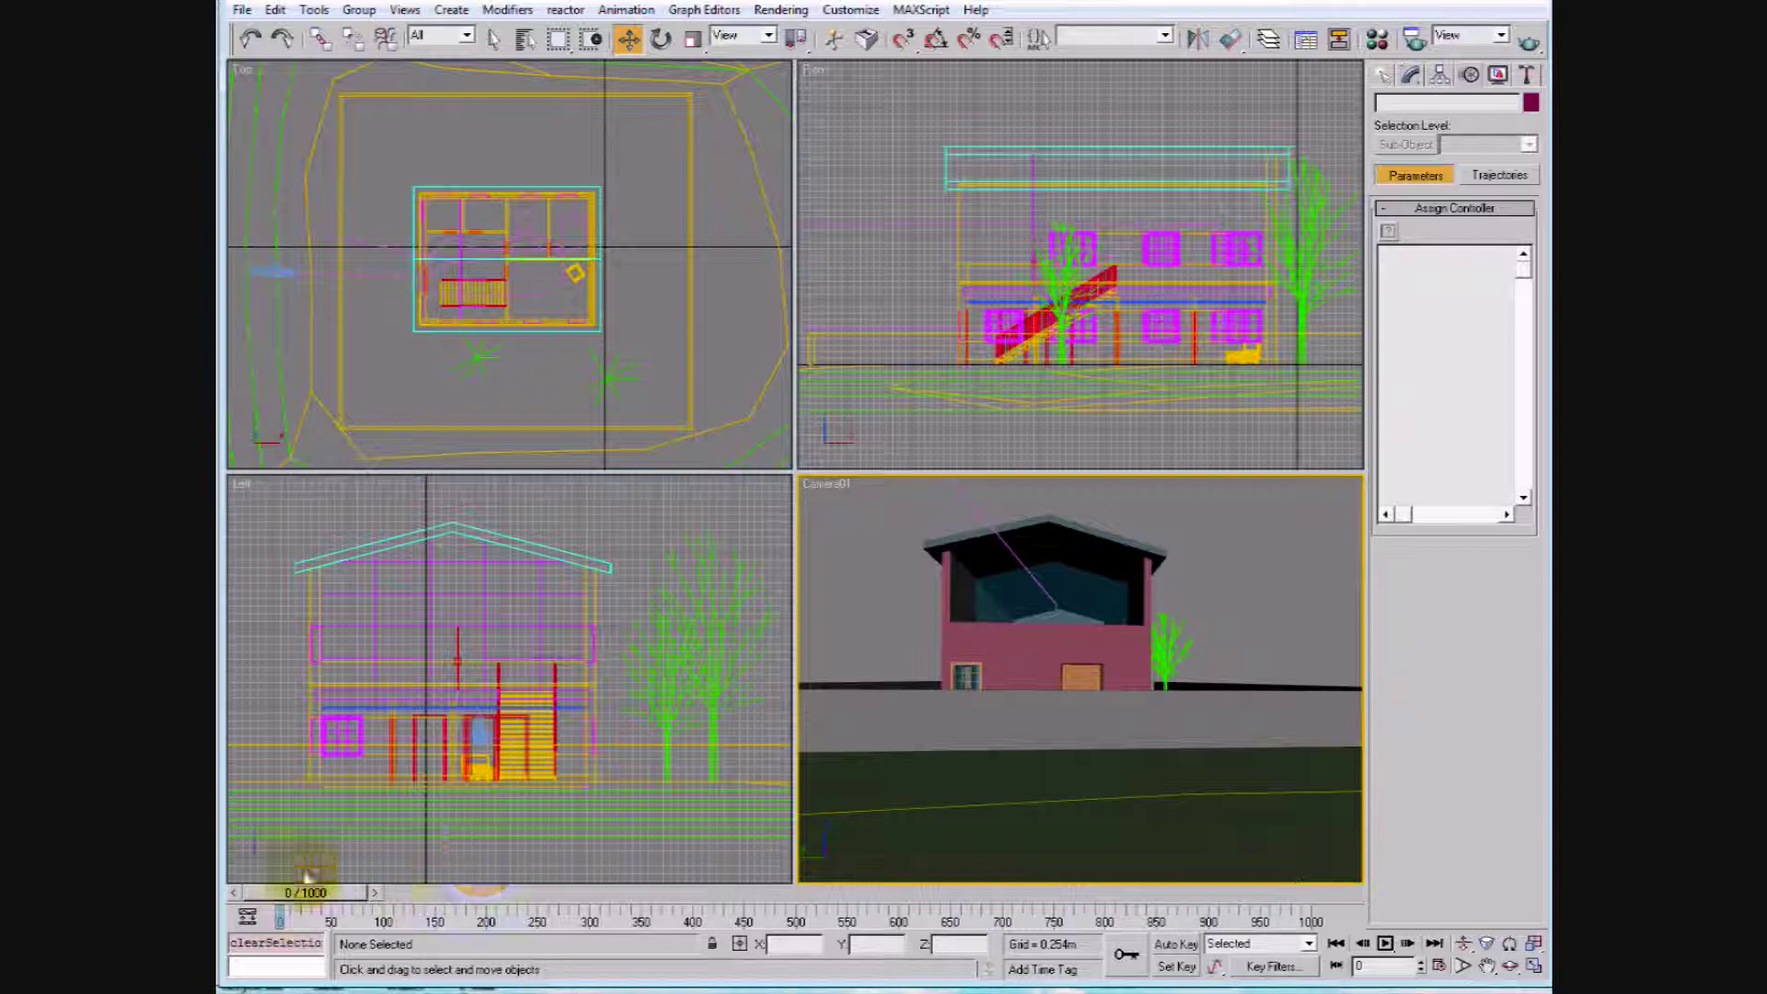
mouse_move(296, 891)
mouse_down()
mouse_move(732, 913)
mouse_move(272, 869)
mouse_up()
key(w)
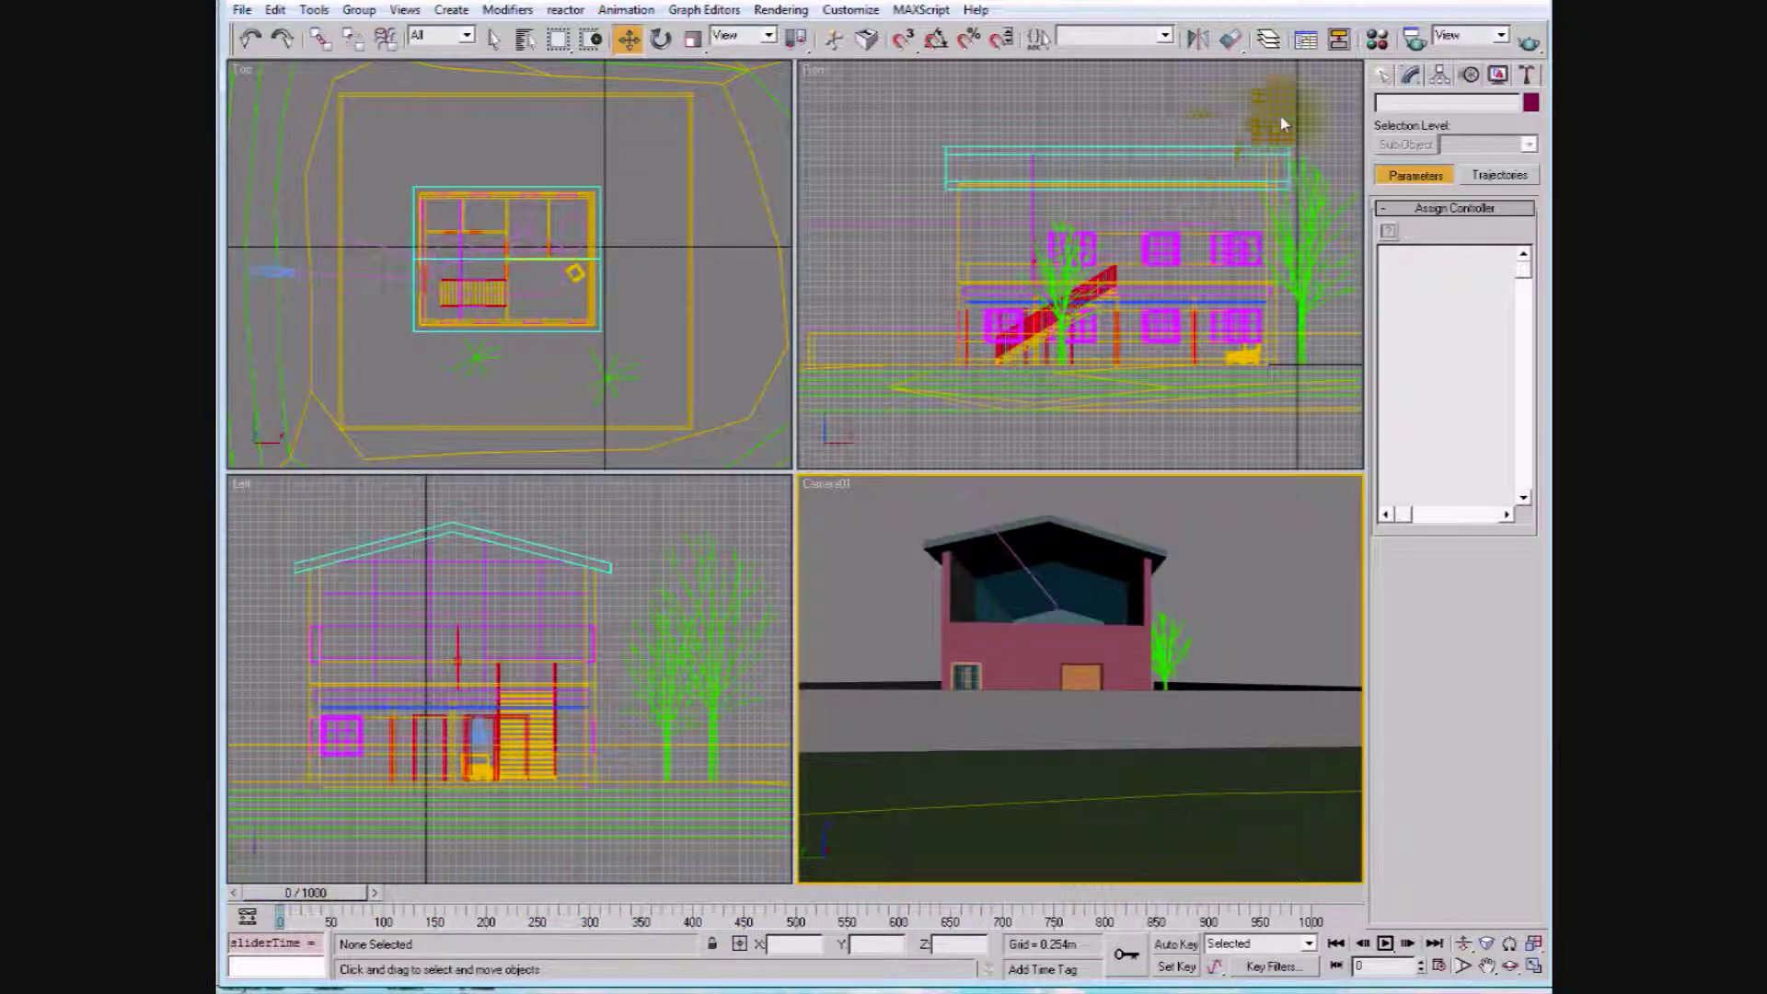
In Render Scene, set the time output range to frames 0–100 and the output size to 320x240
click(1414, 41)
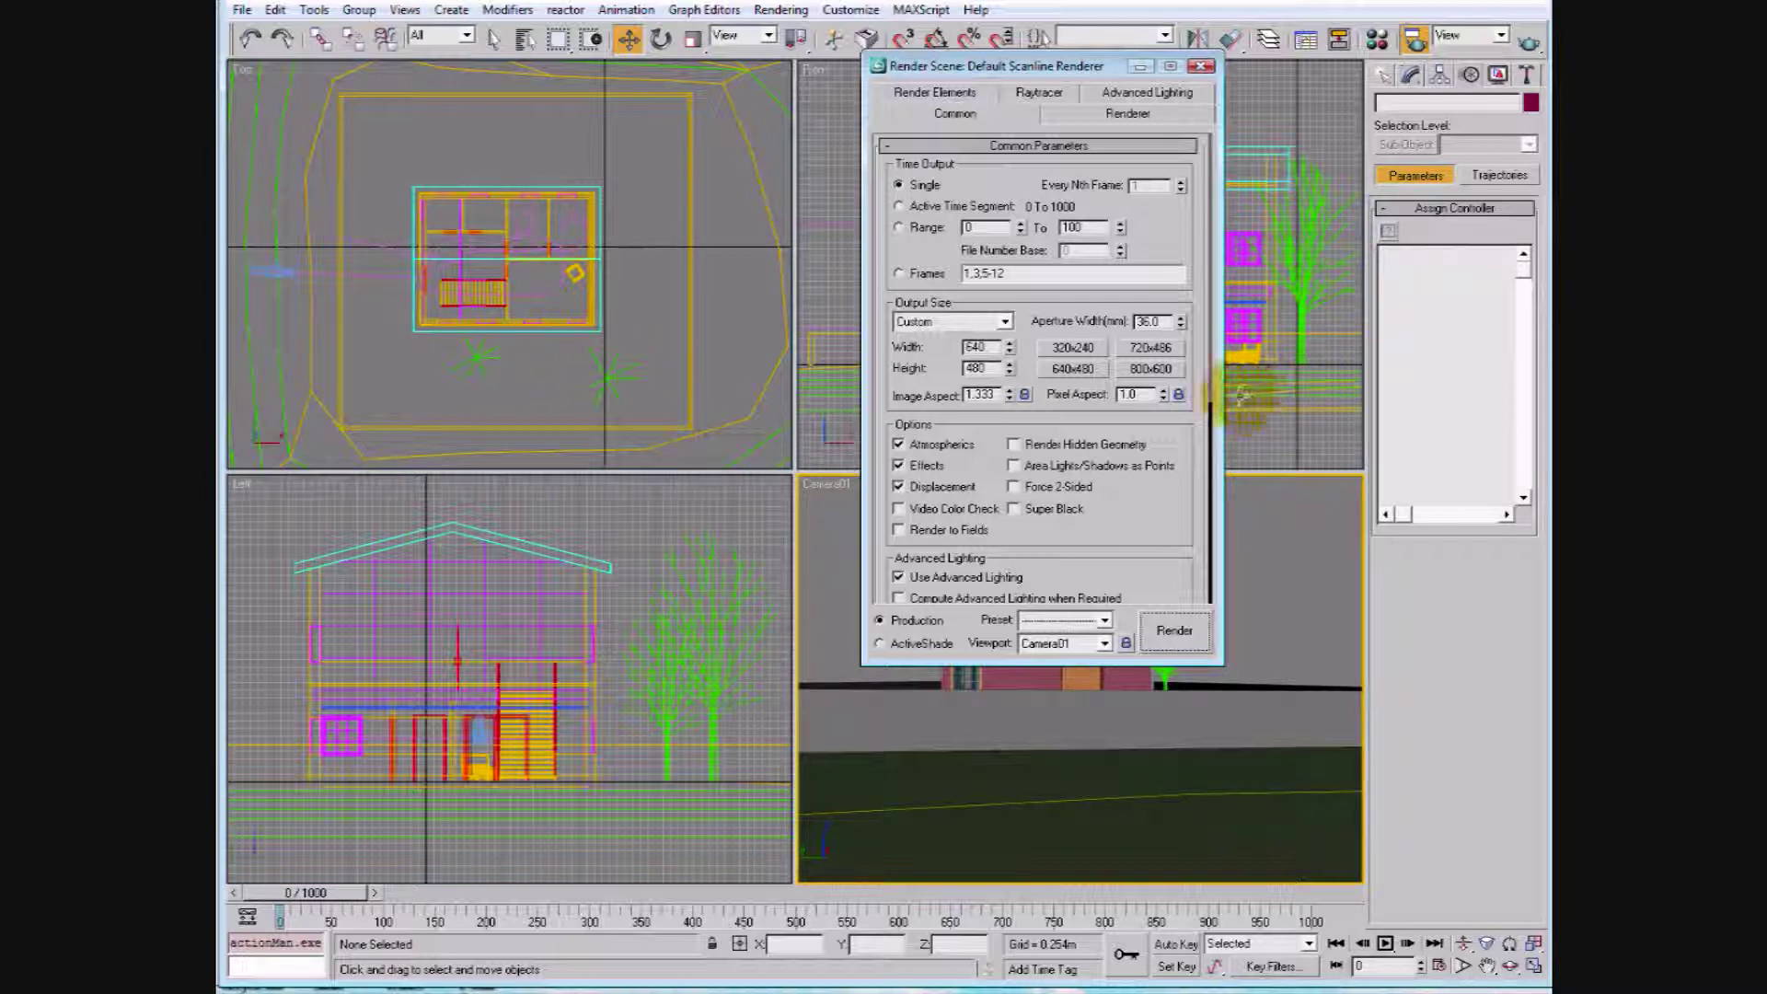
click(900, 228)
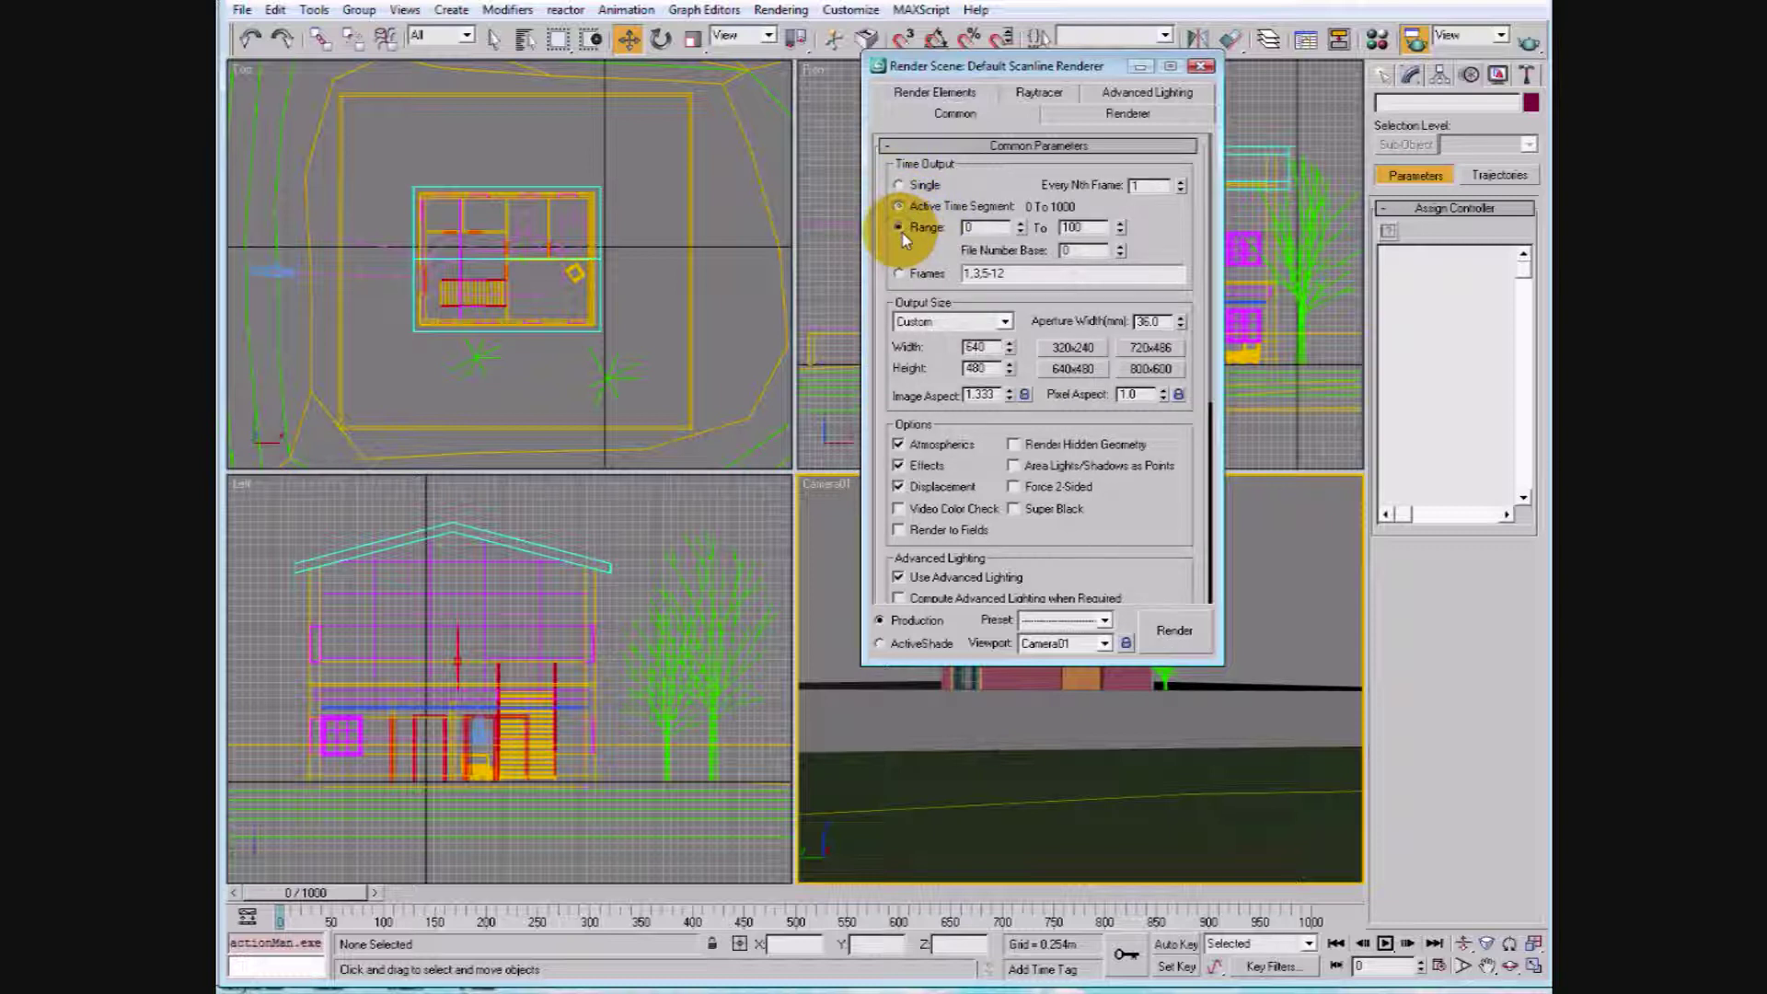
click(899, 206)
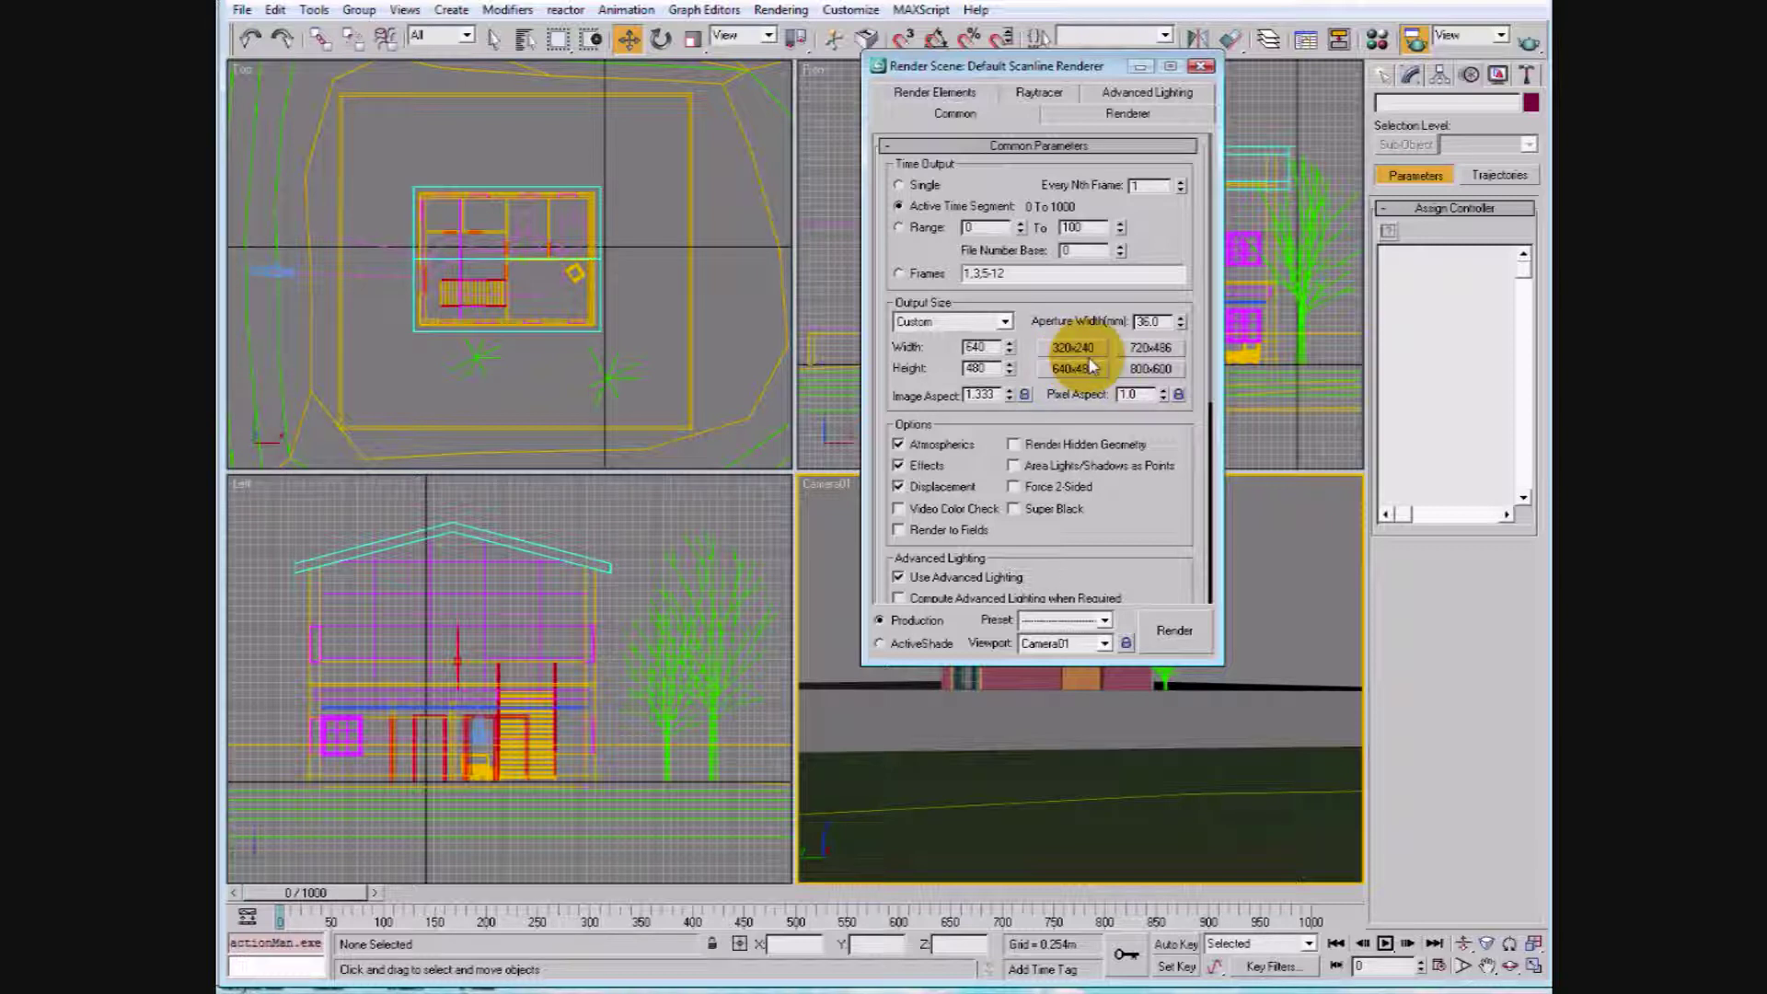
click(900, 228)
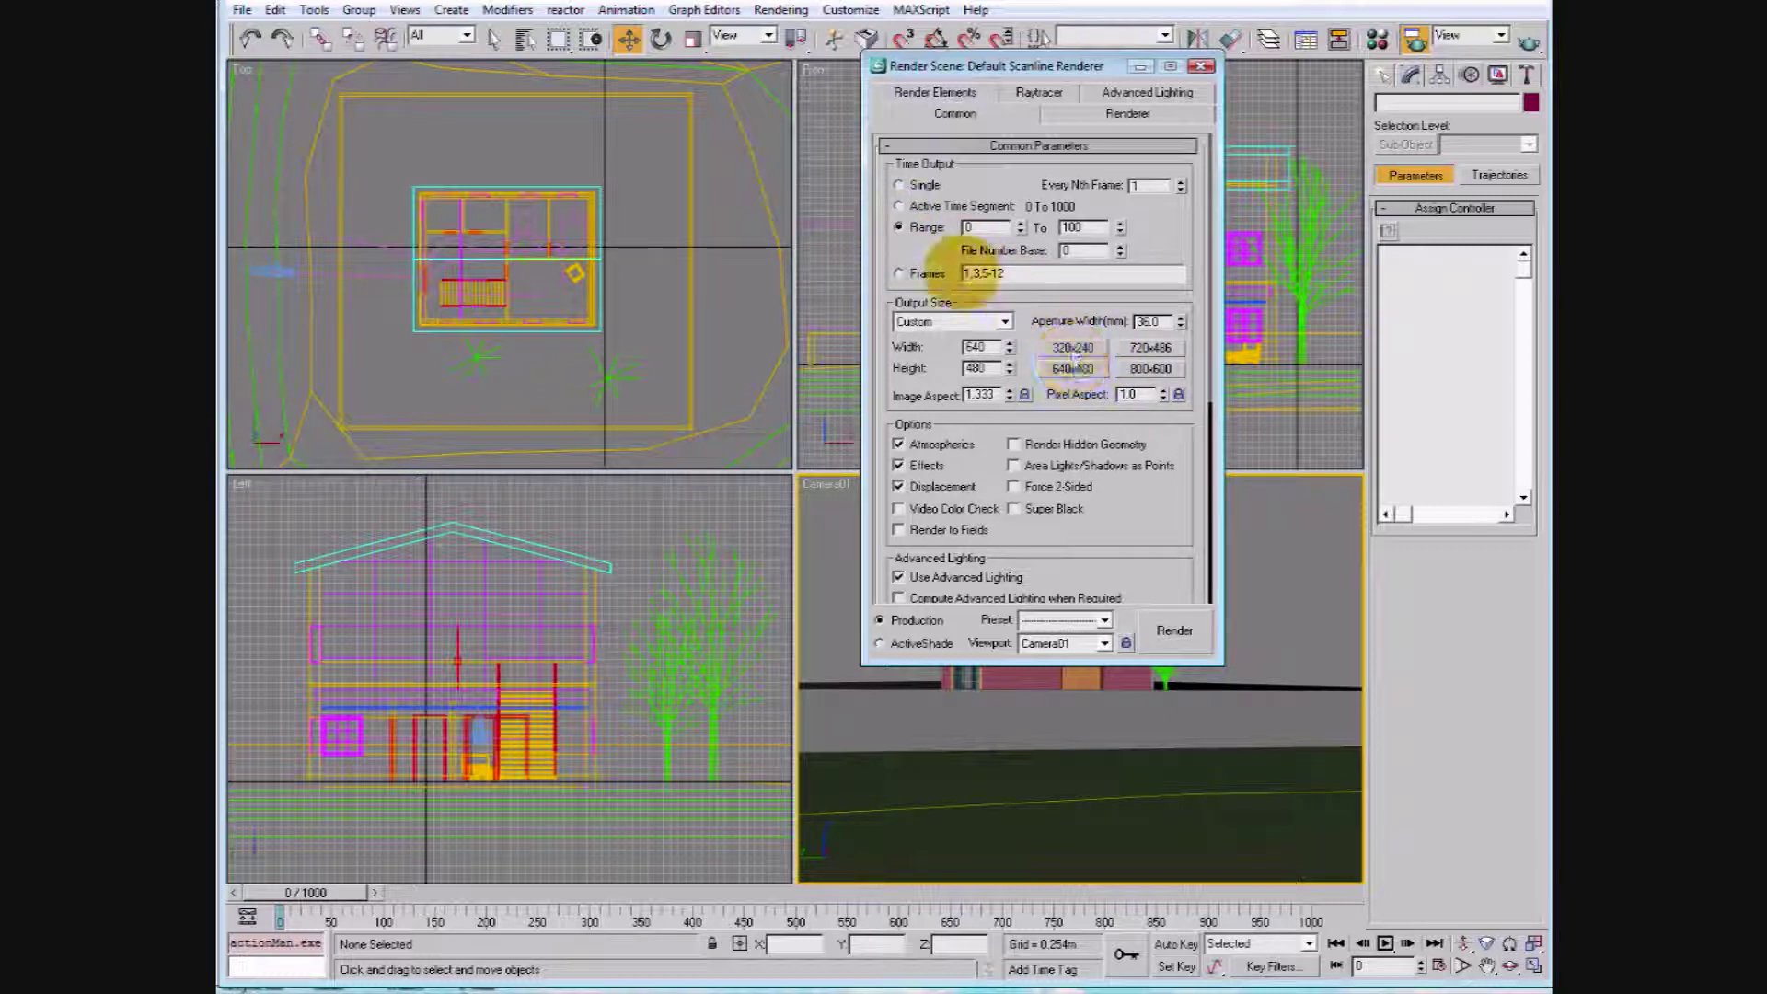
click(1073, 347)
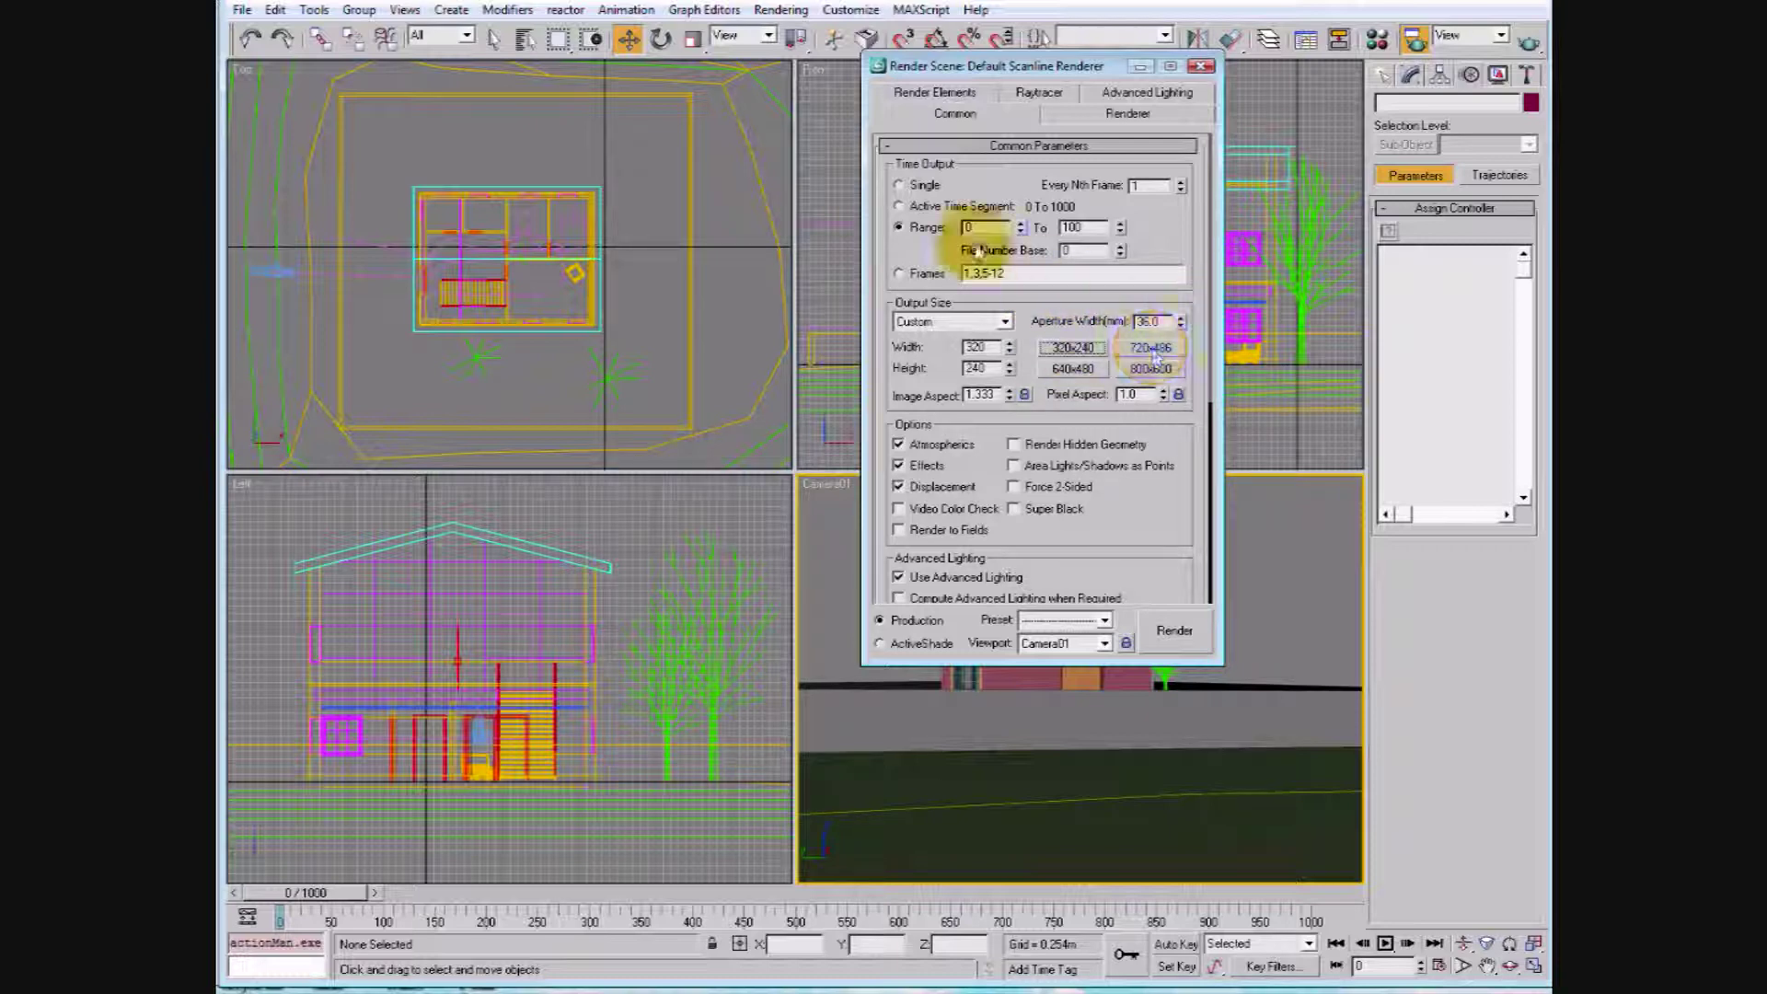
drag(1211, 320, 1222, 442)
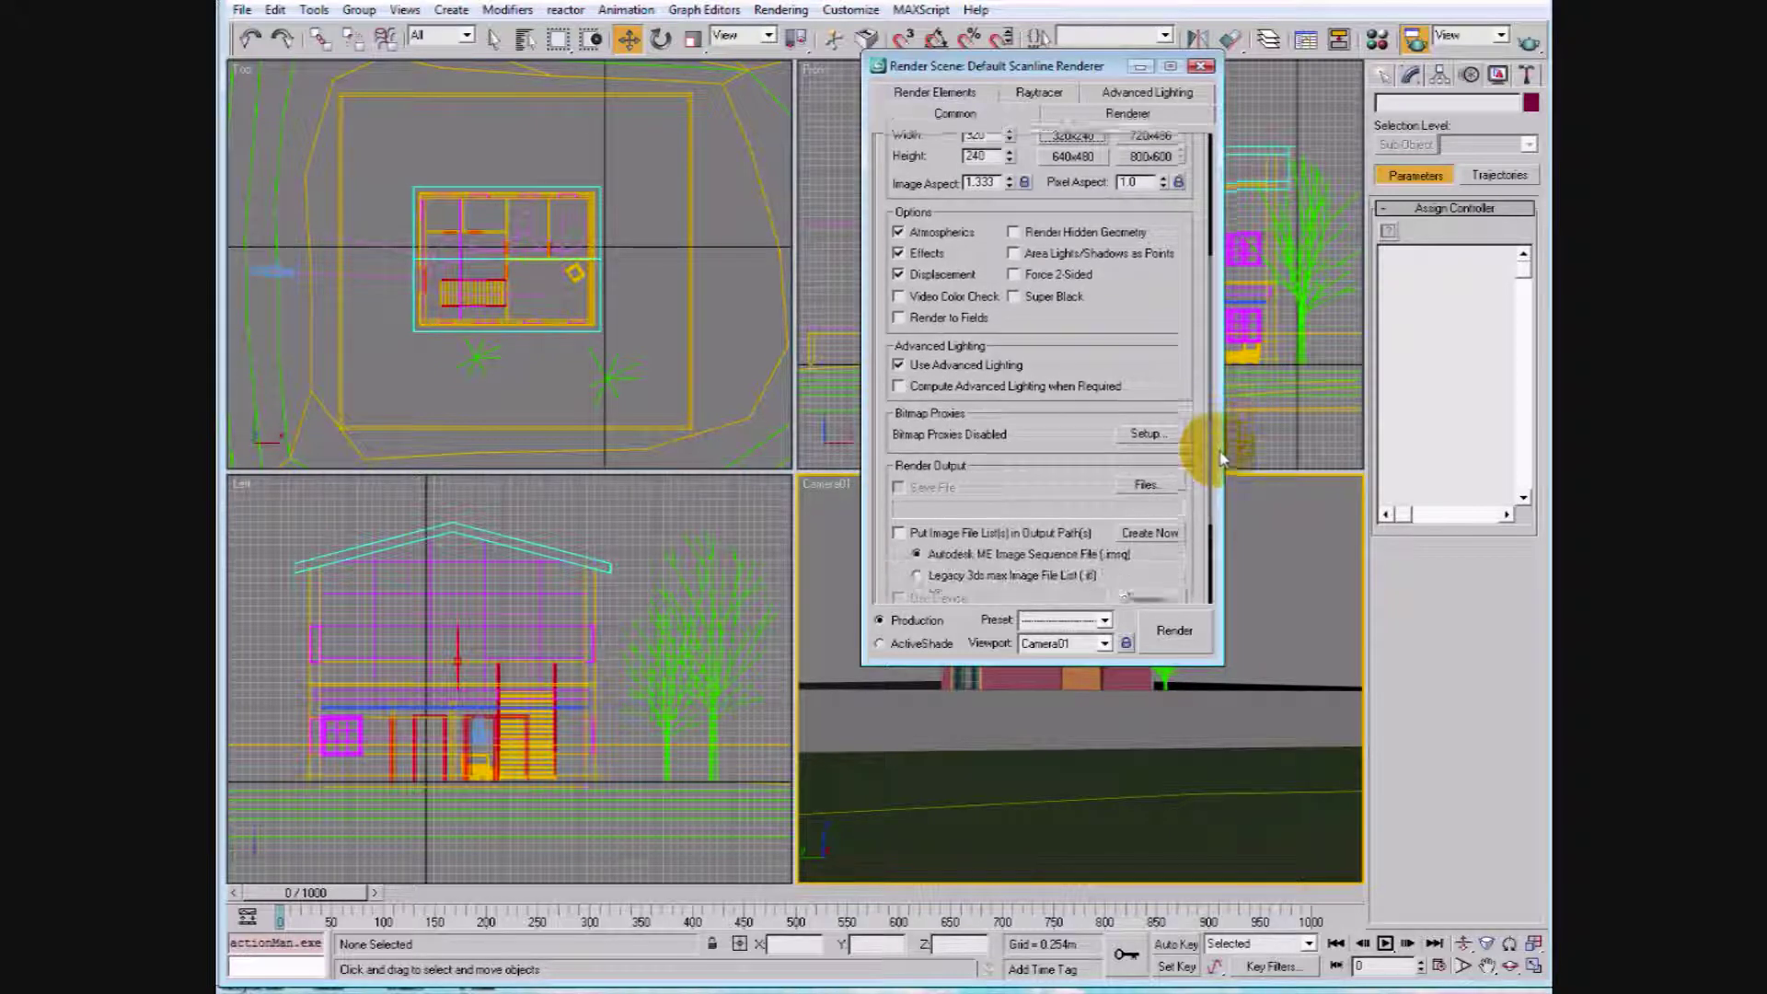
Set the render output file to brickhouse_movie.avi with Cinepak compression at quality 70
click(1176, 491)
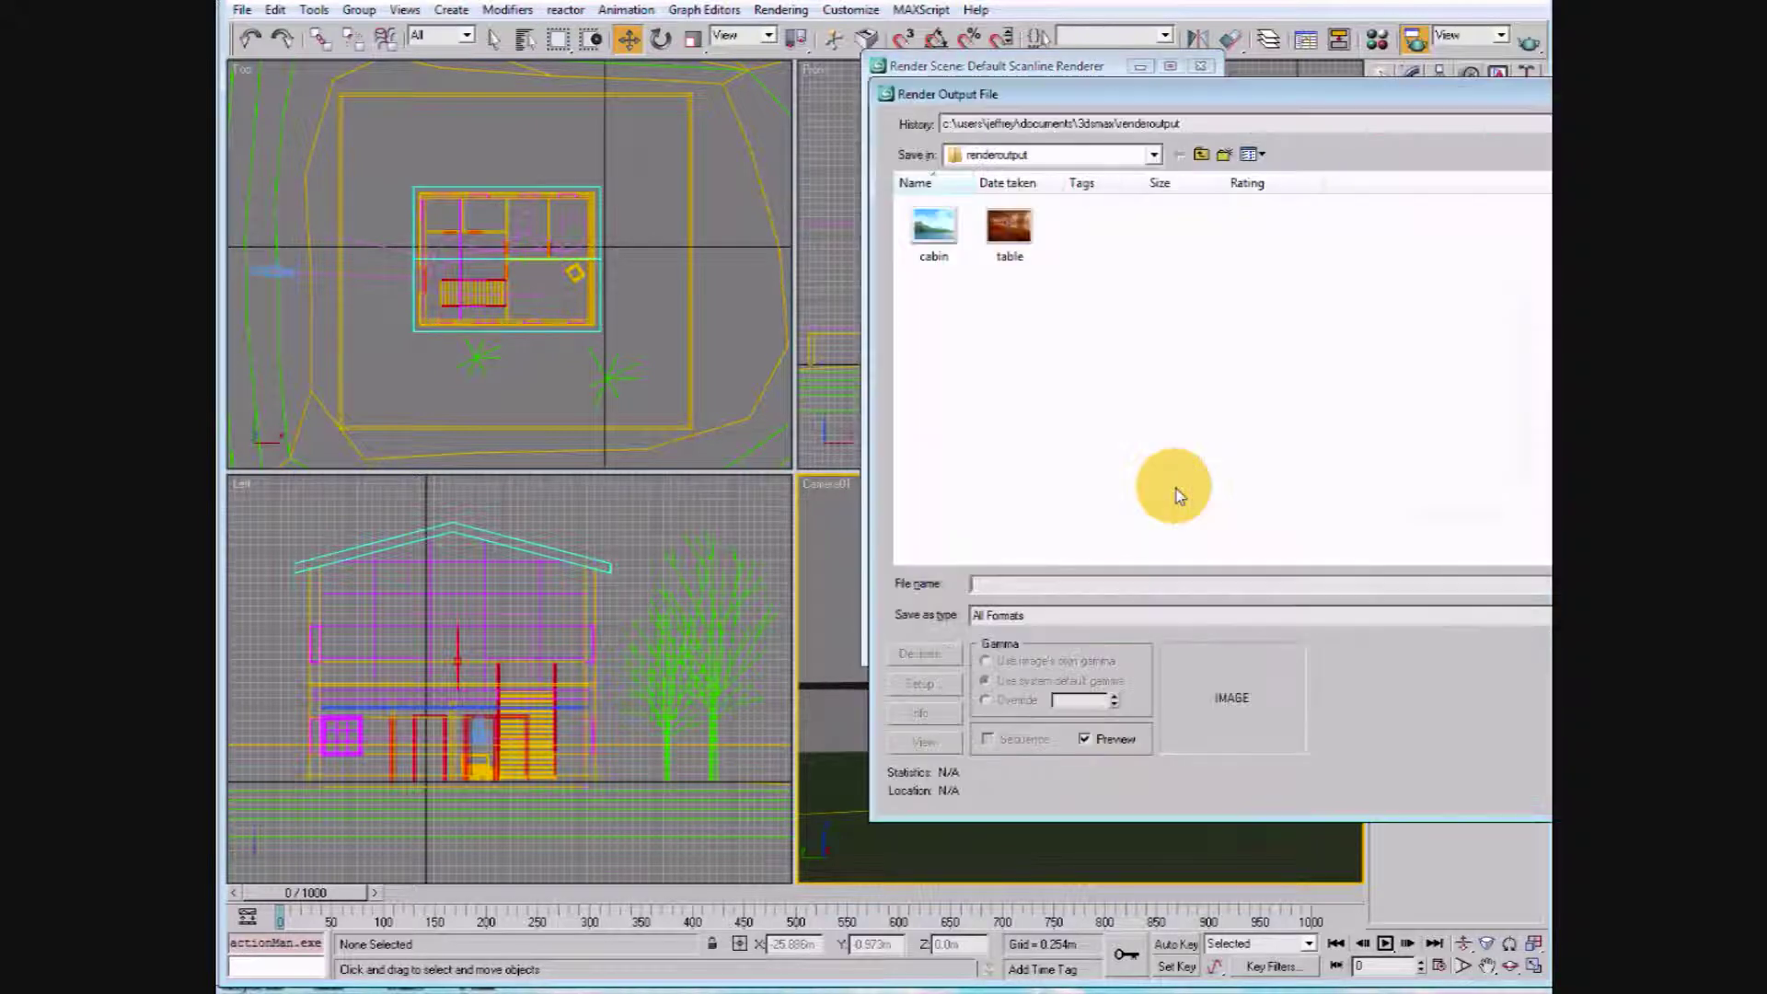
click(1546, 615)
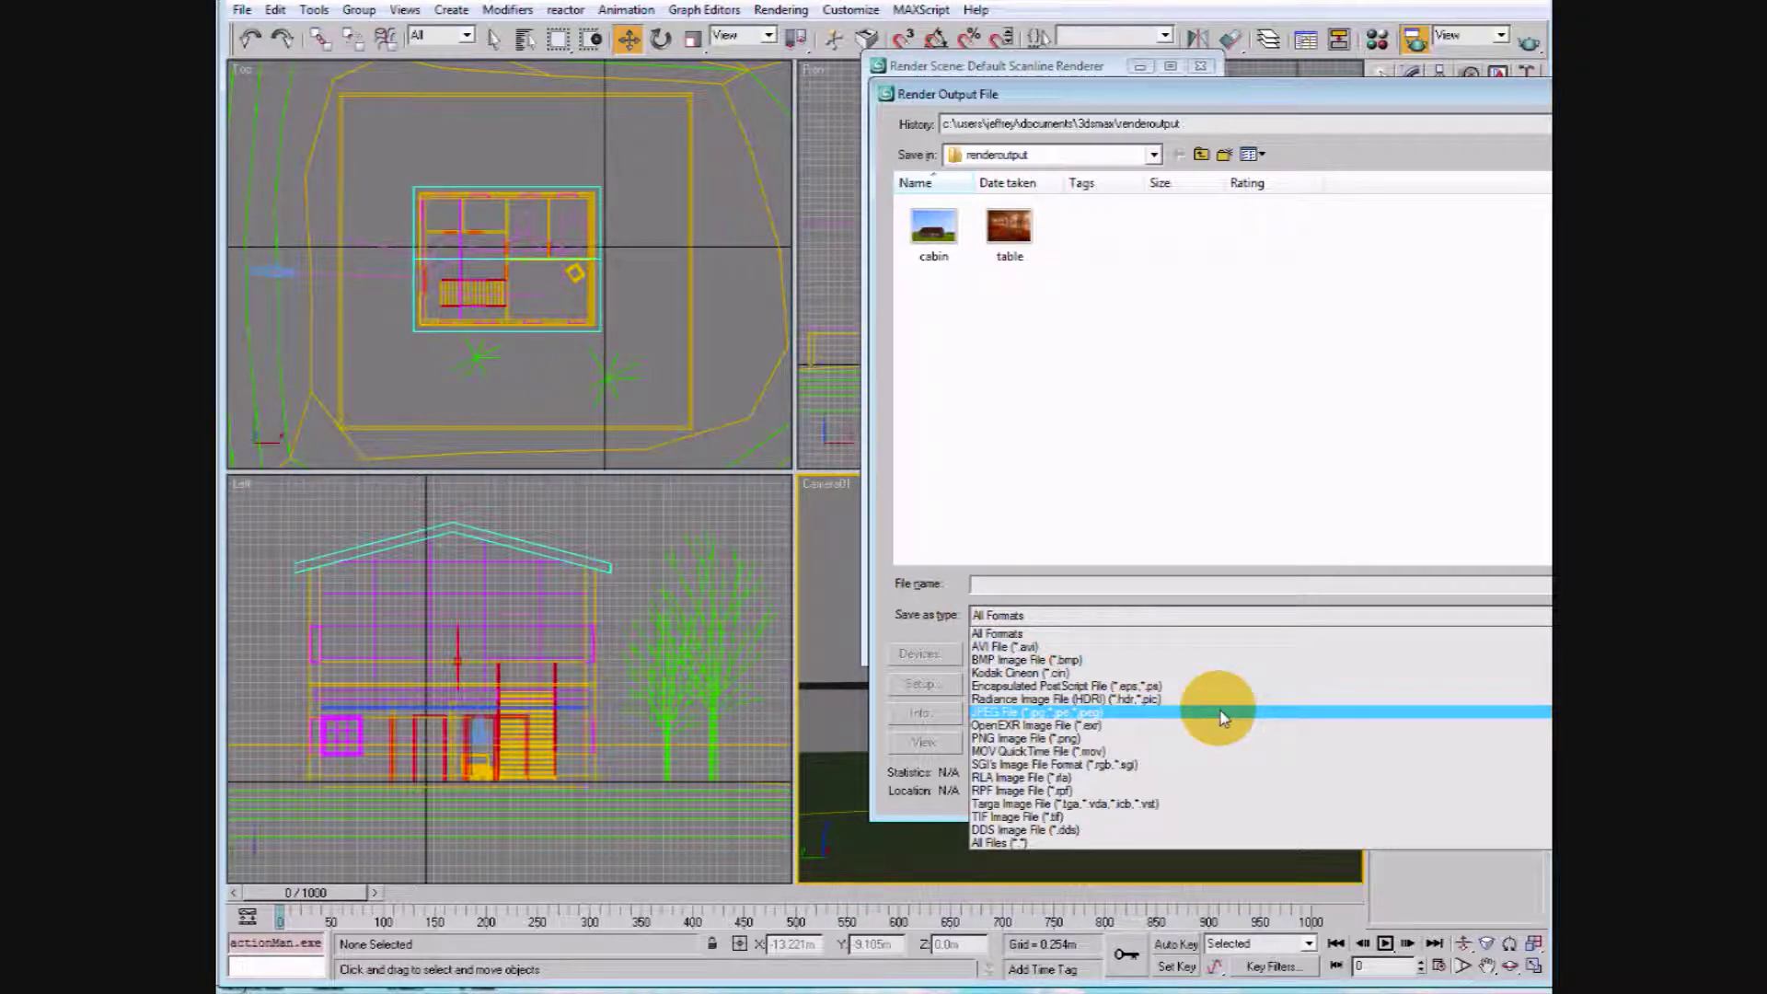
click(1194, 649)
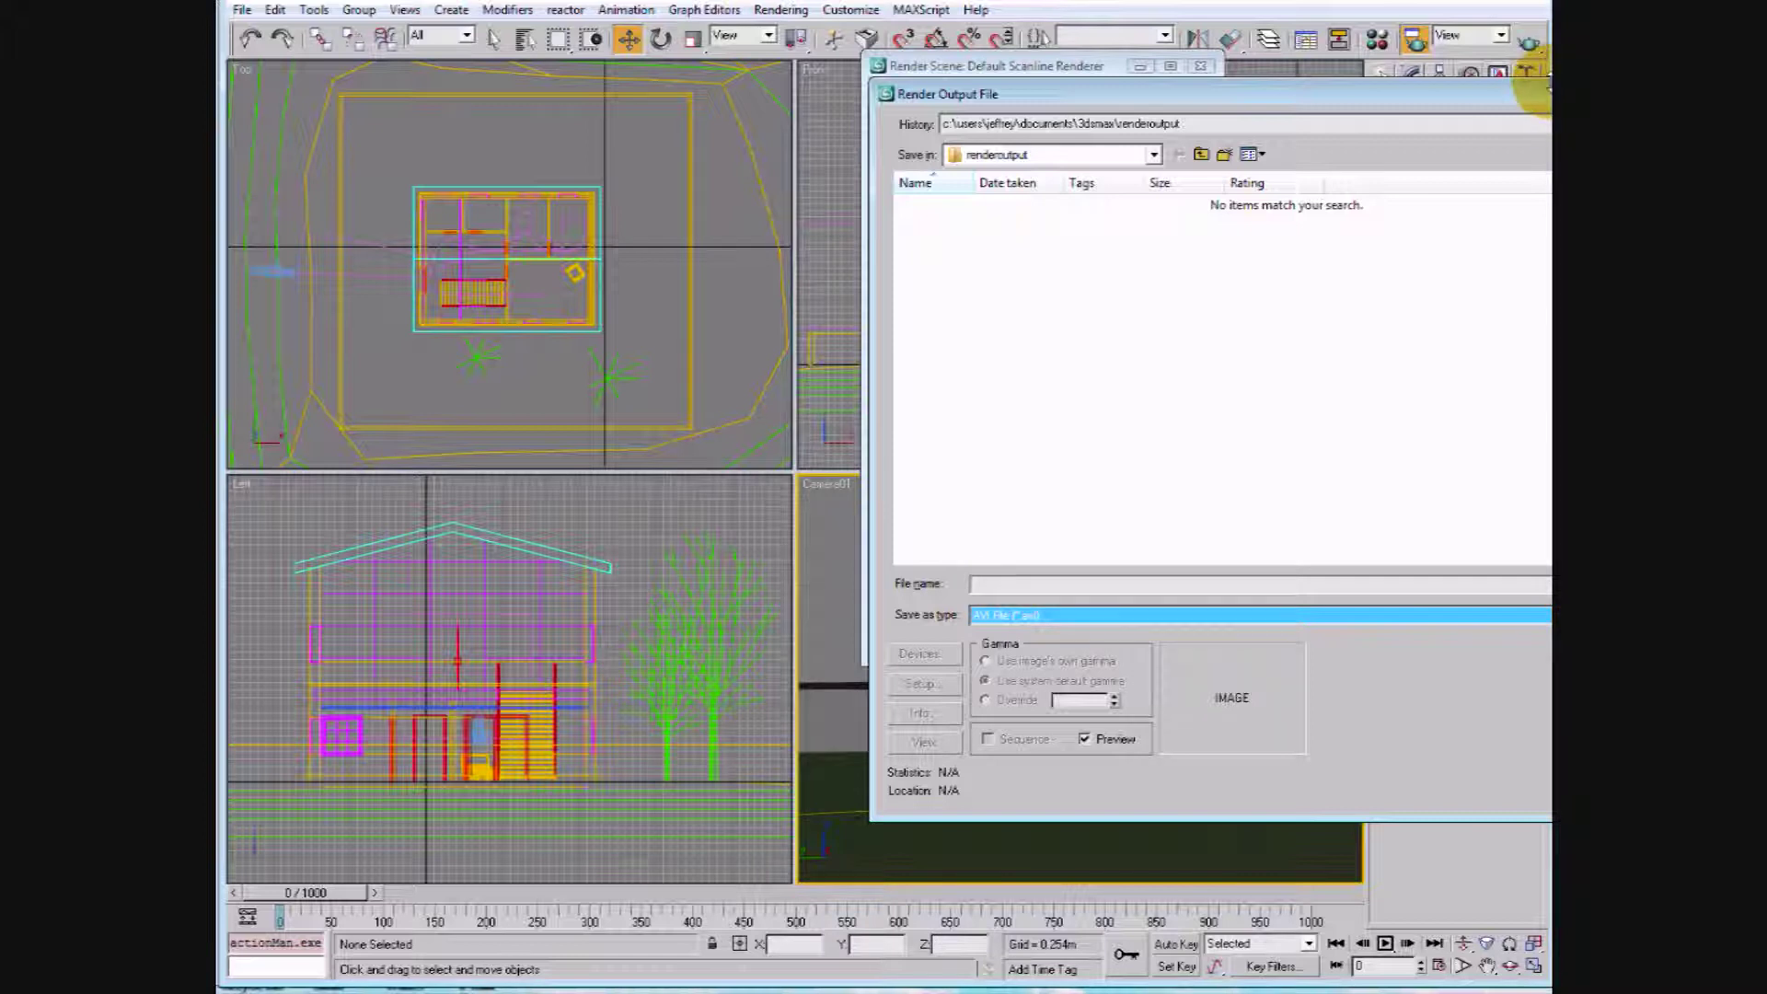
drag(1527, 92, 1417, 92)
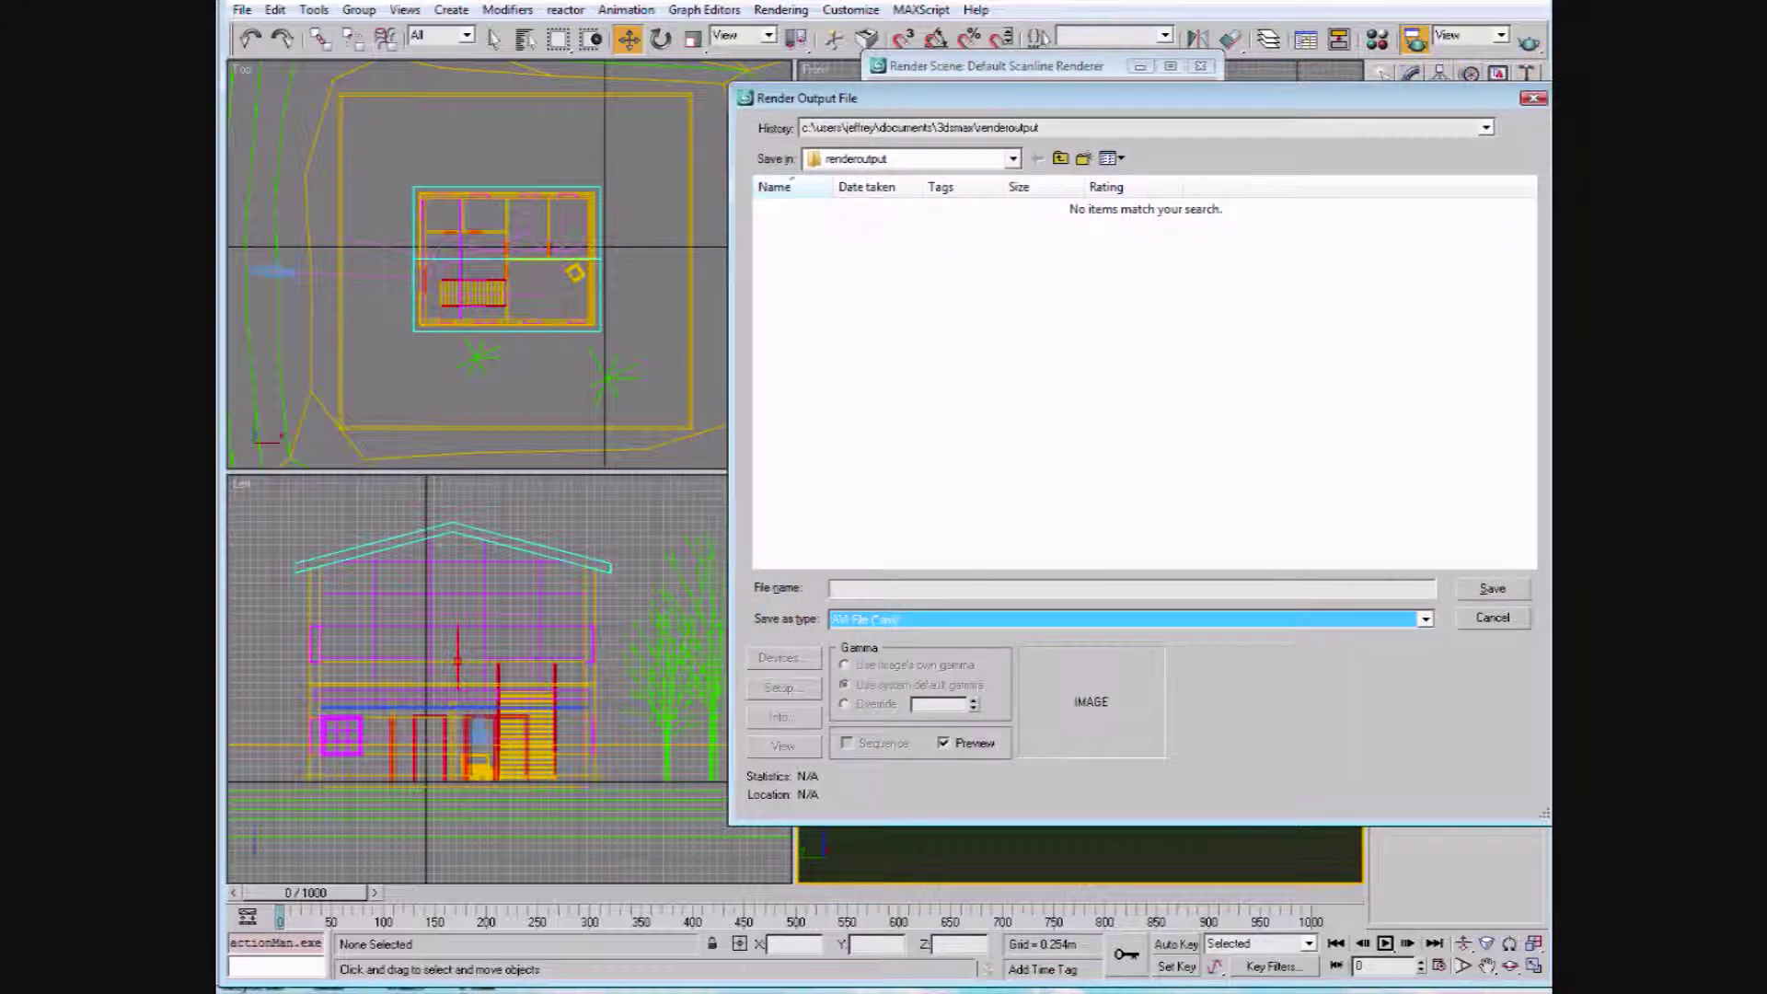
click(877, 590)
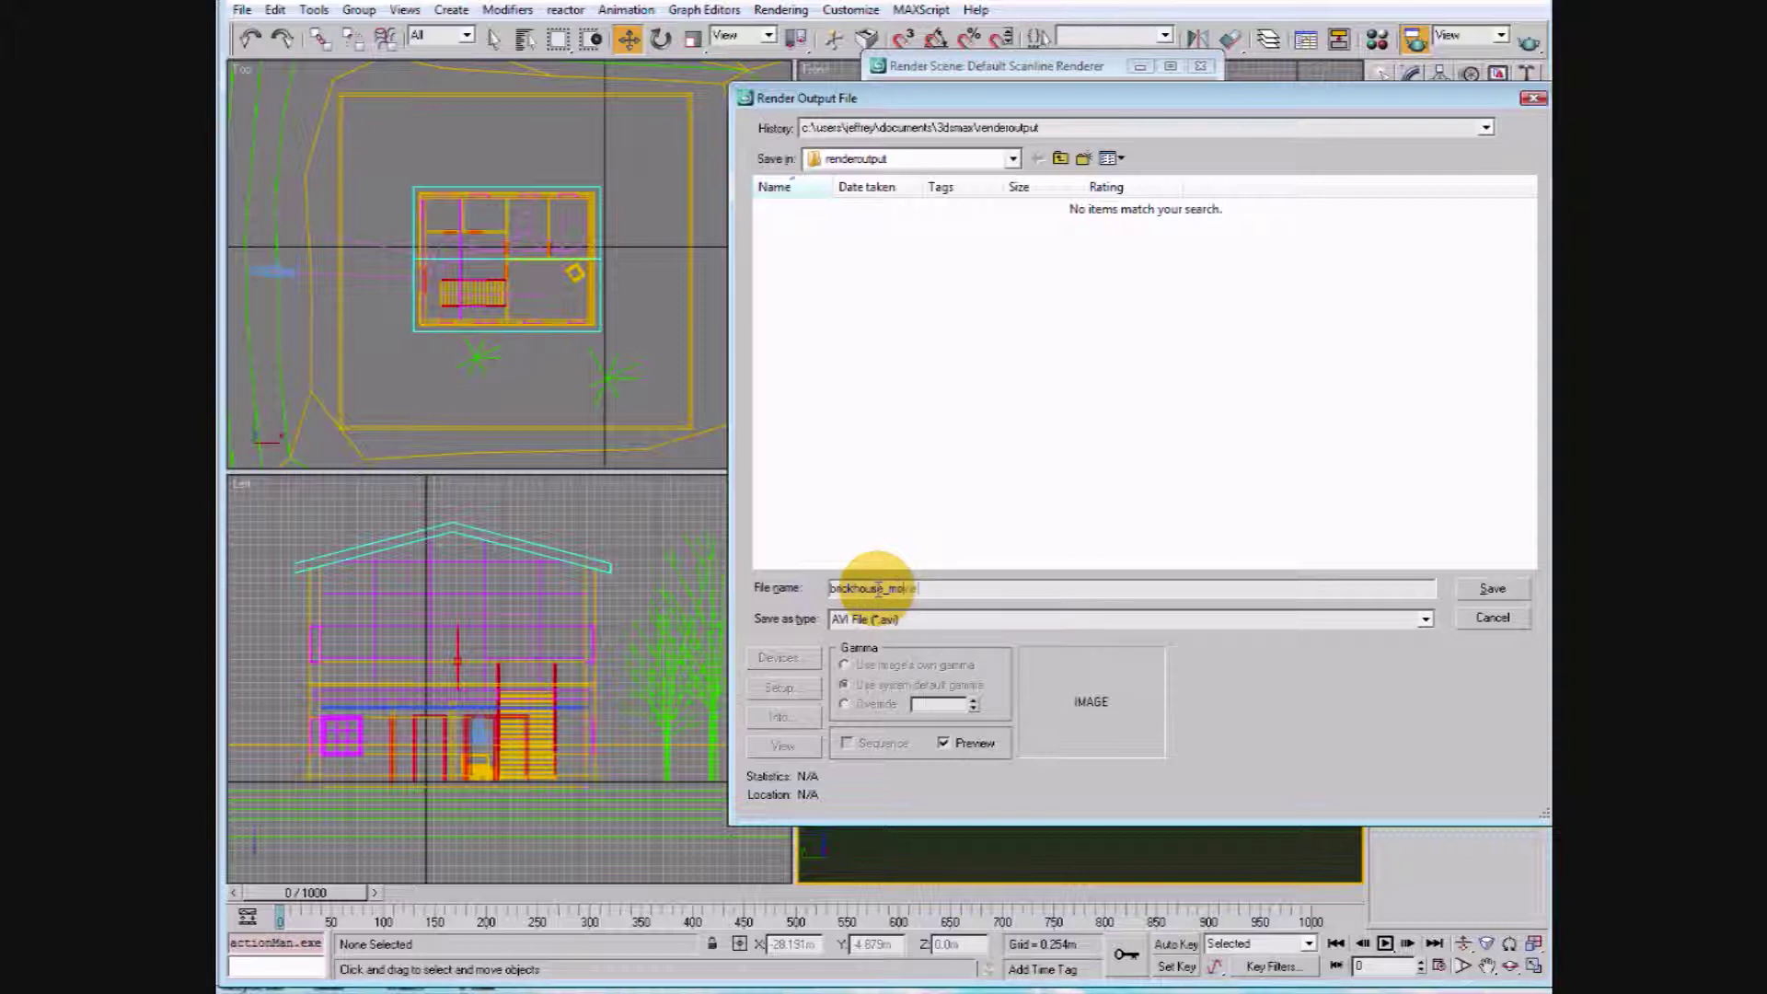
click(1497, 592)
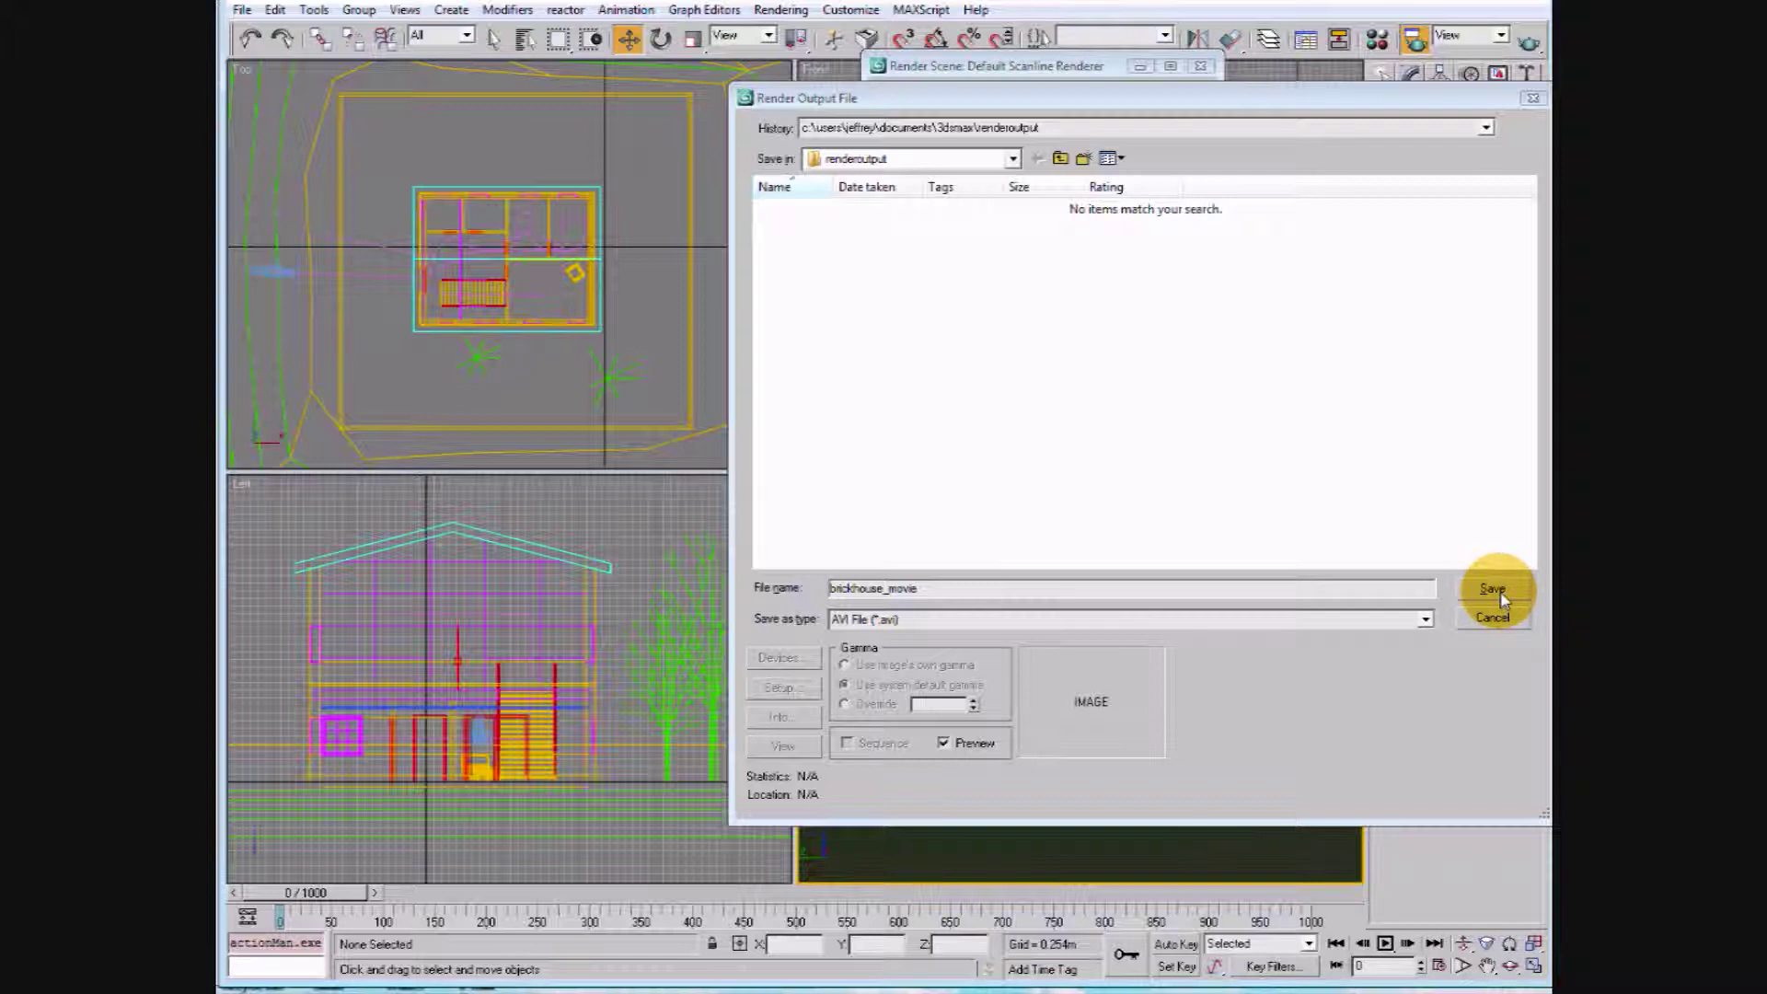
click(1499, 595)
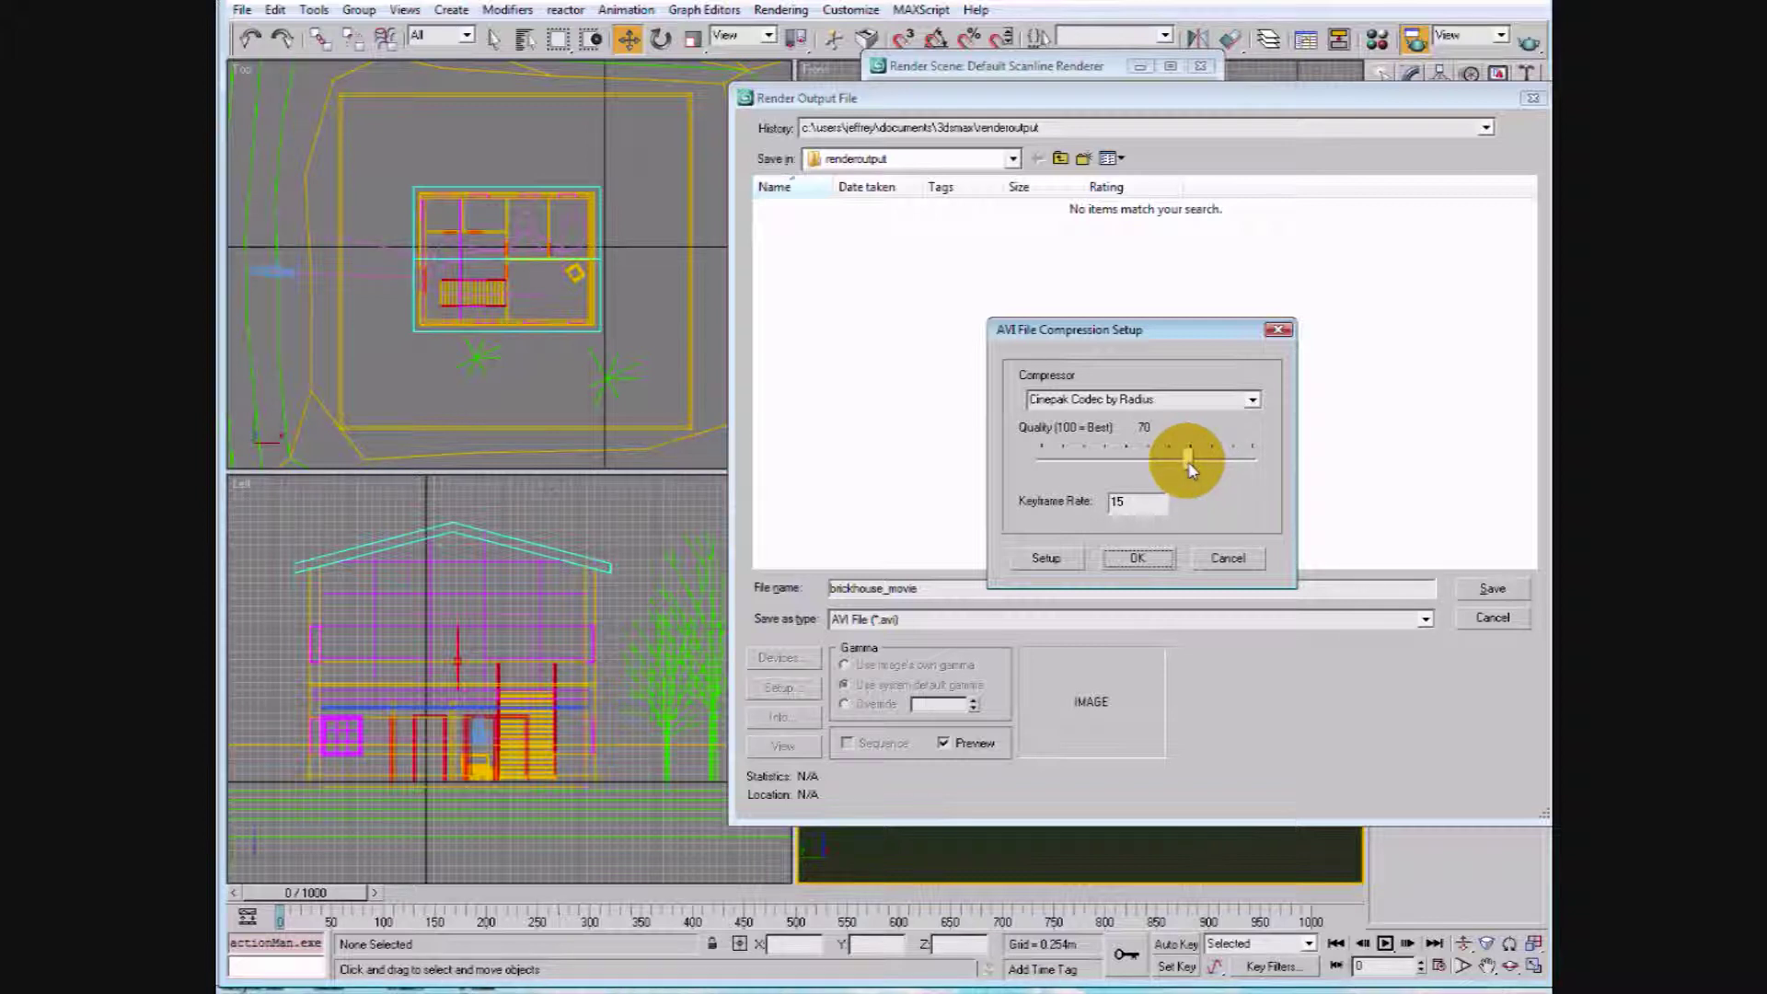
click(1130, 560)
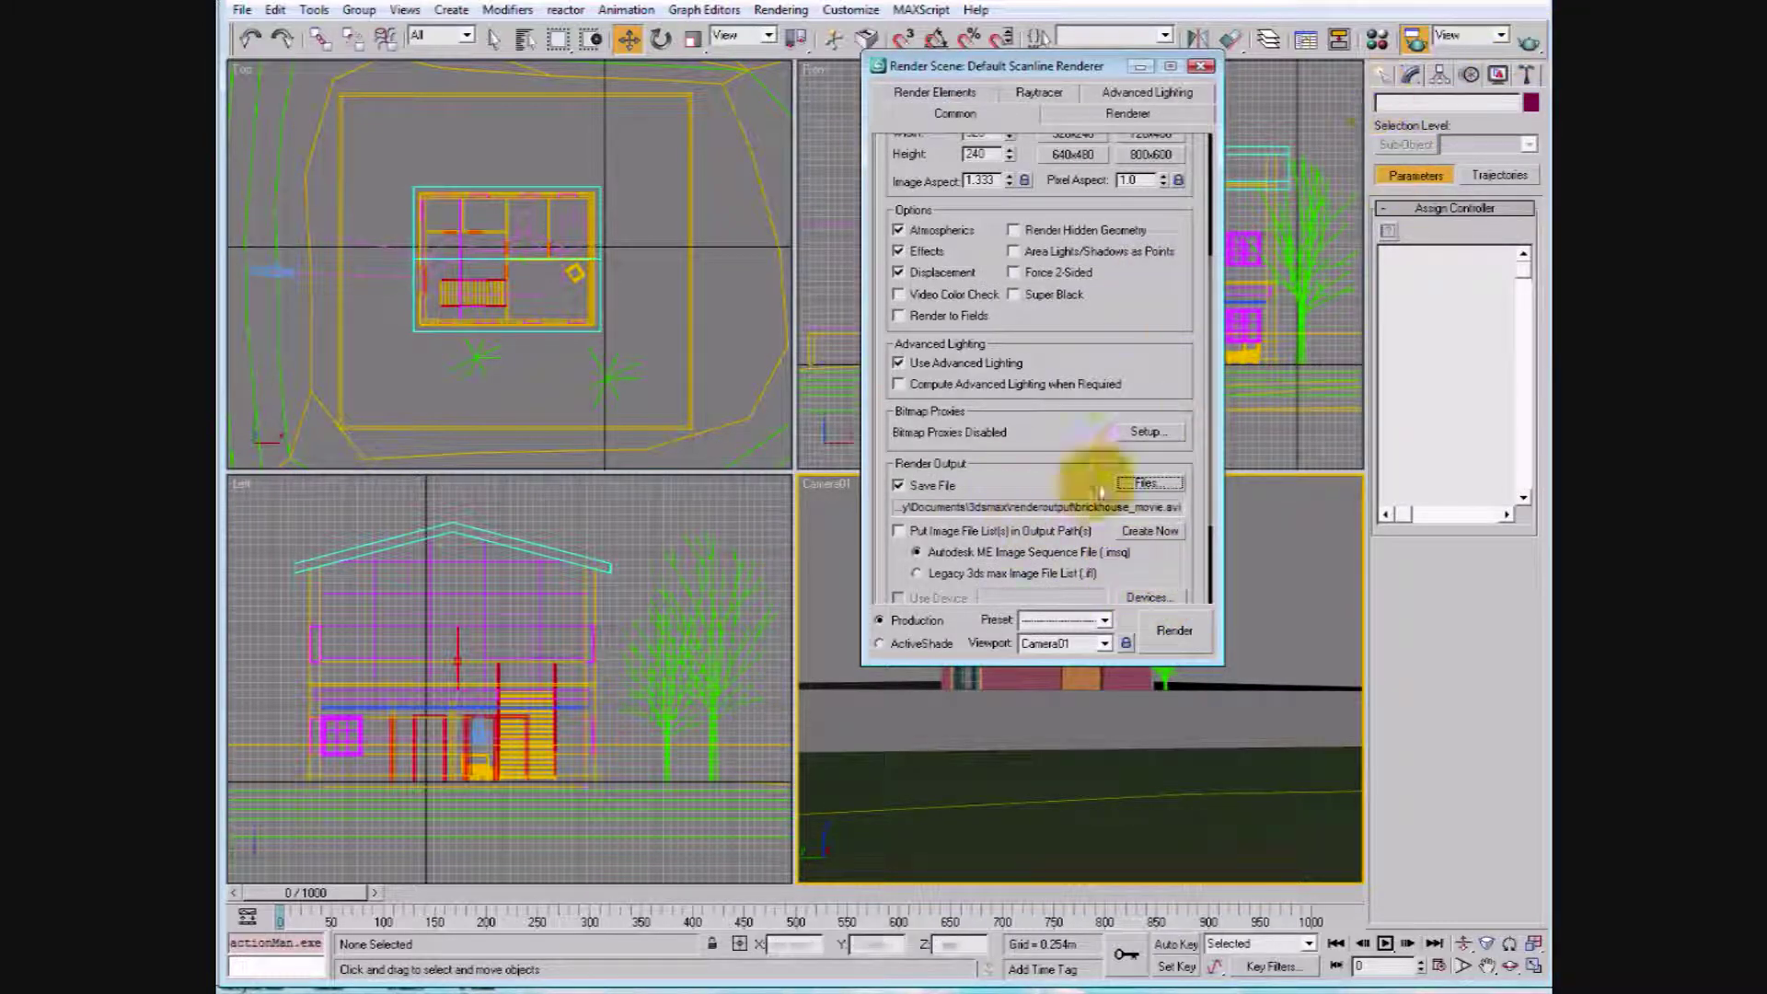
Choose Camera01 as the viewport the animation is rendered from
scroll(1206, 446, down, 3)
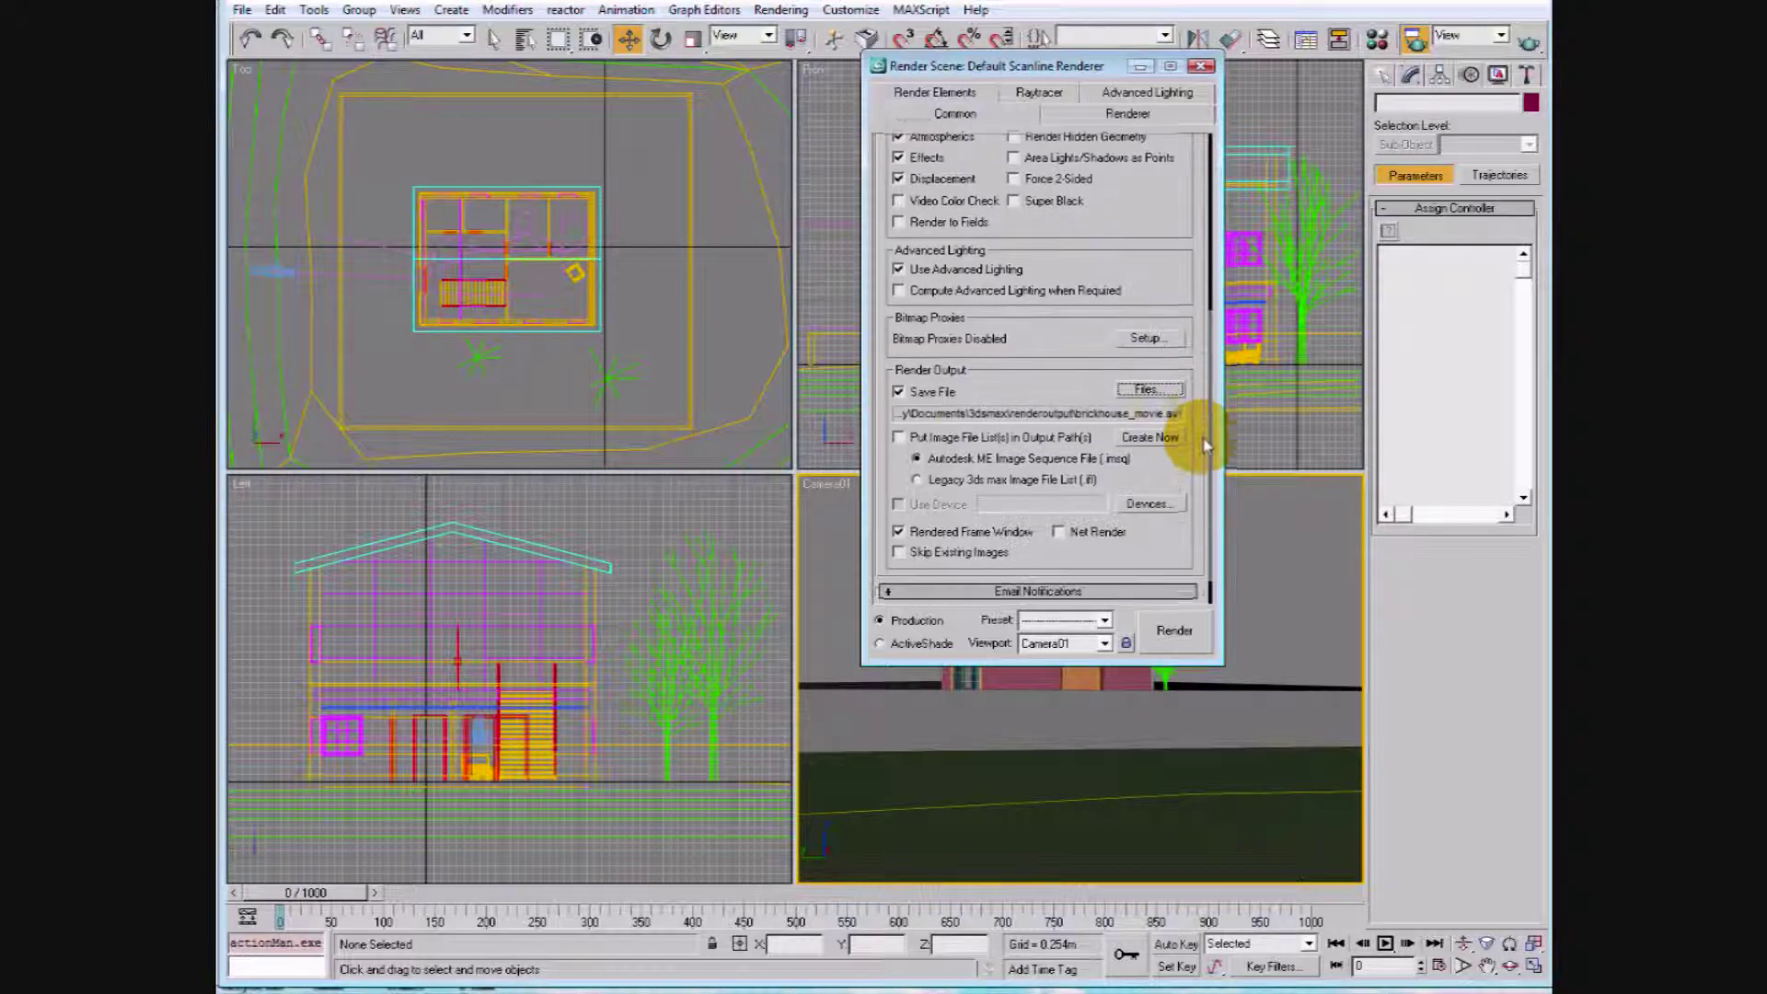
click(1104, 644)
click(1103, 644)
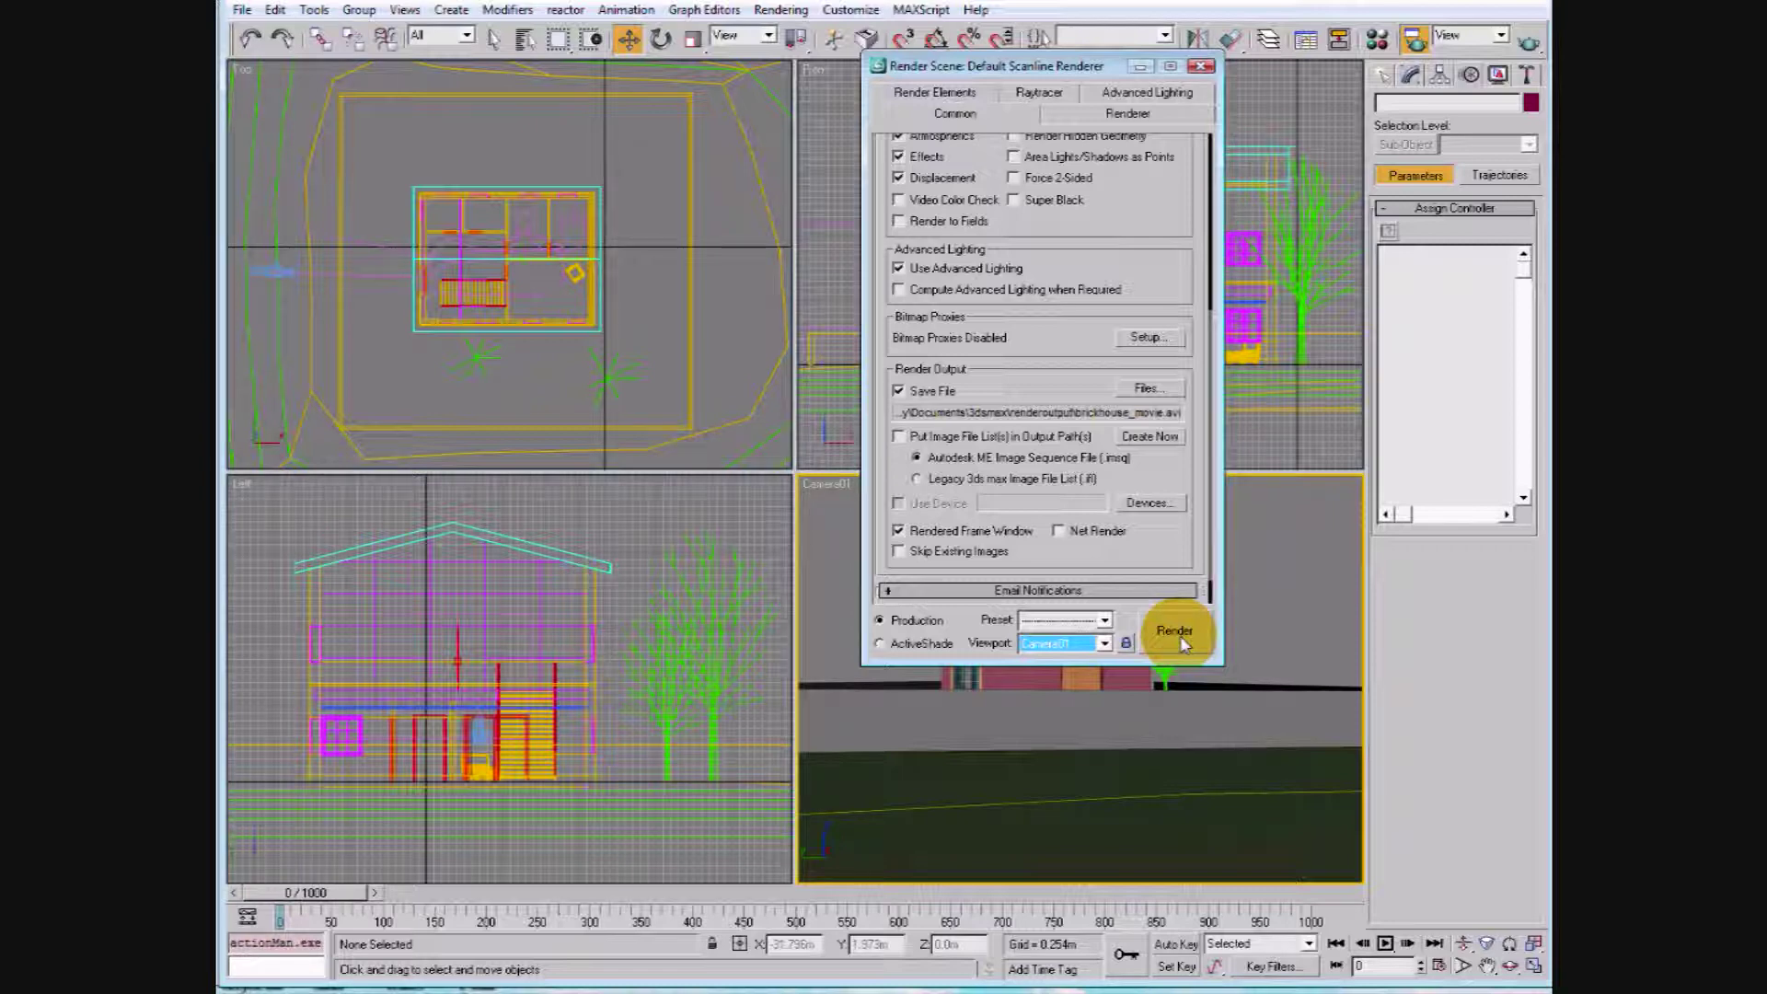
click(242, 9)
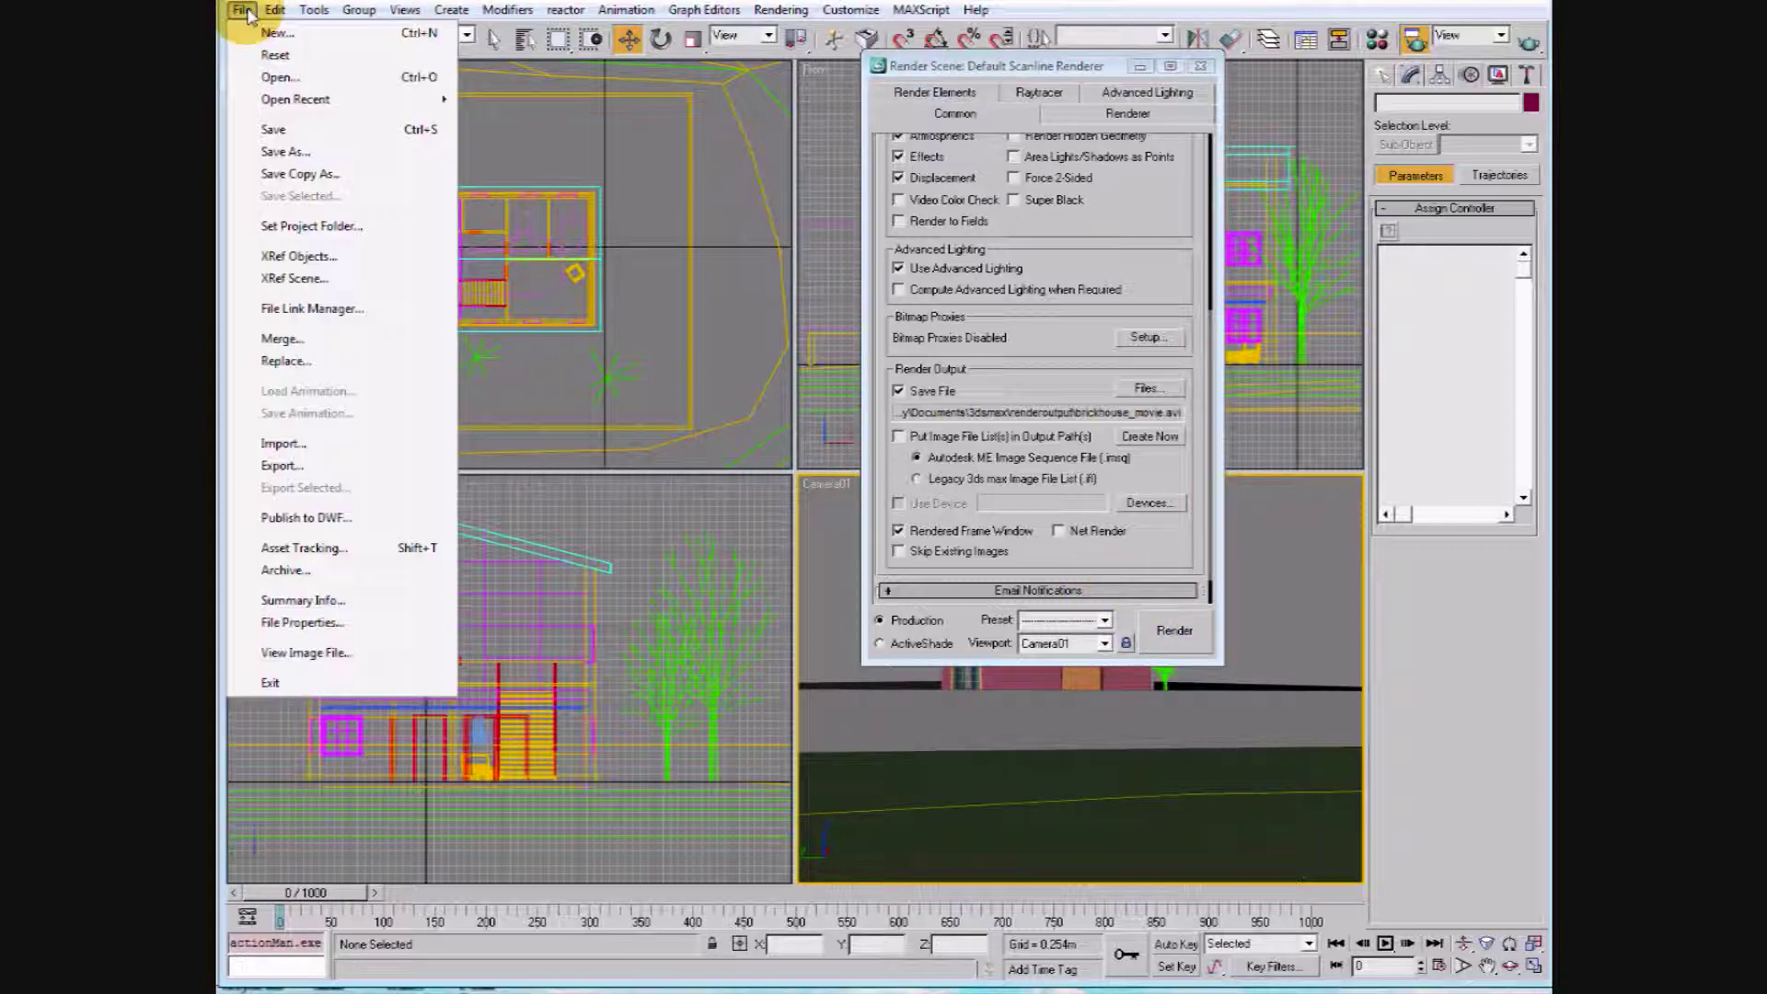
Save the house scene file, then render Camera01's animation to brickhouse_movie.avi
click(285, 131)
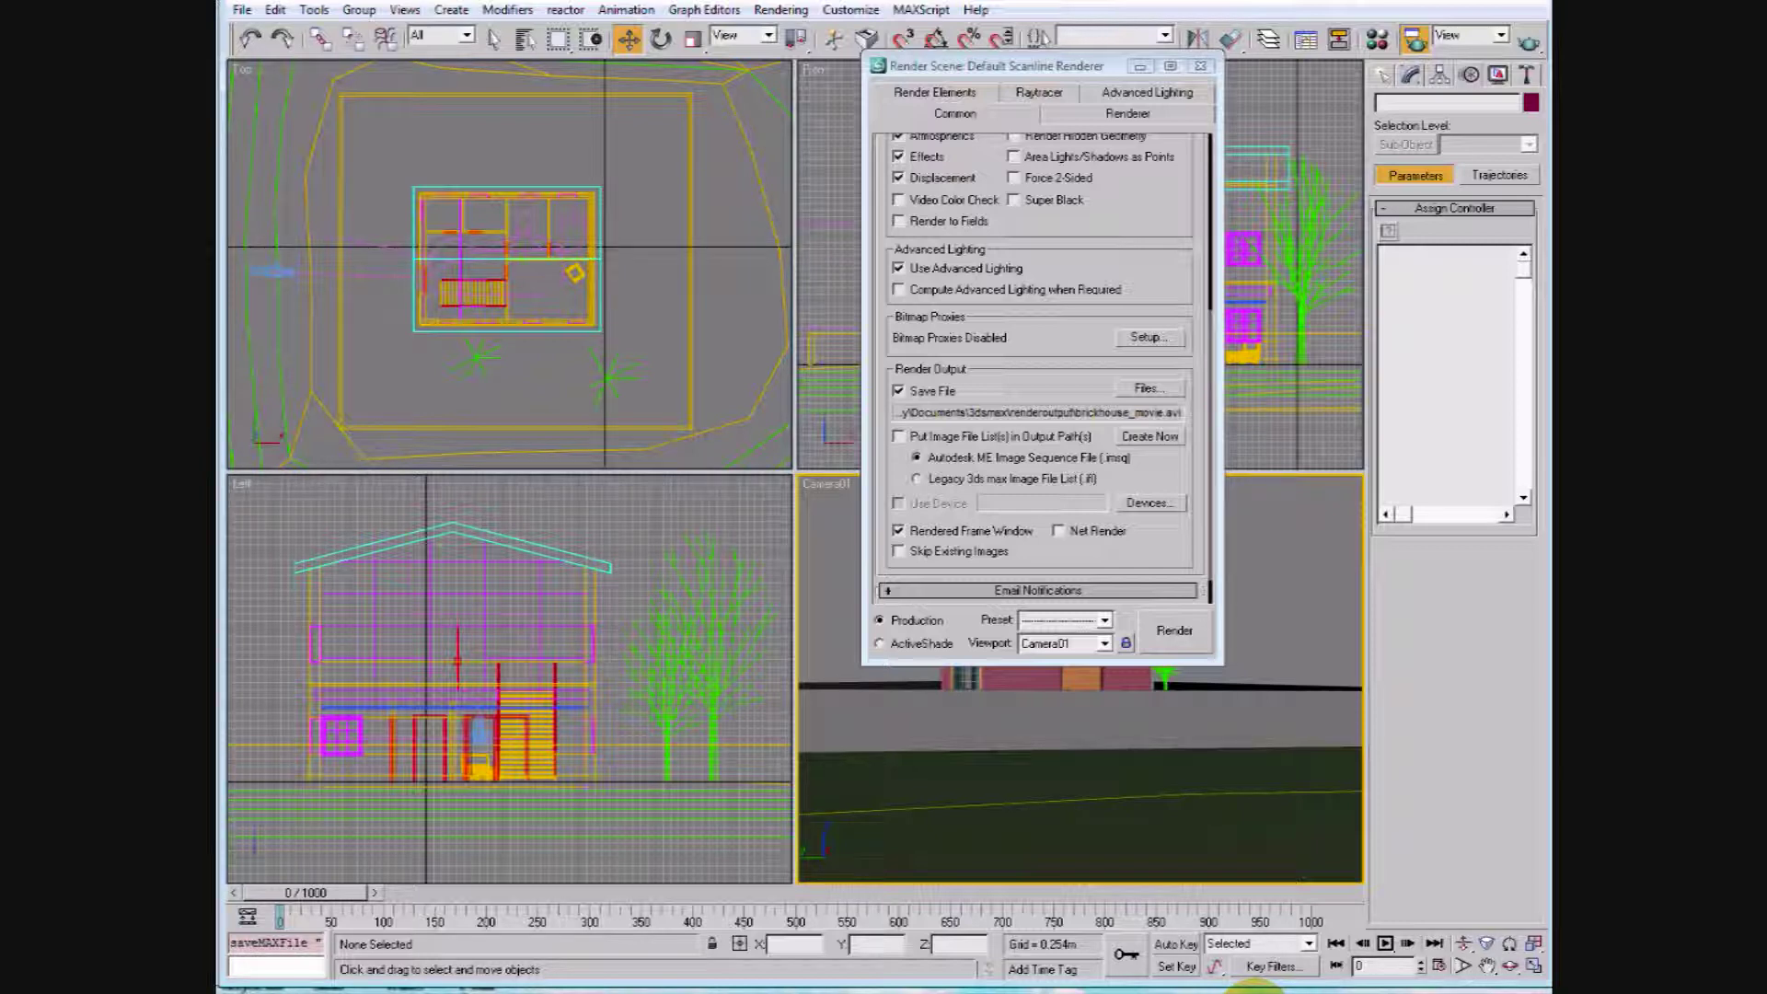
click(1185, 632)
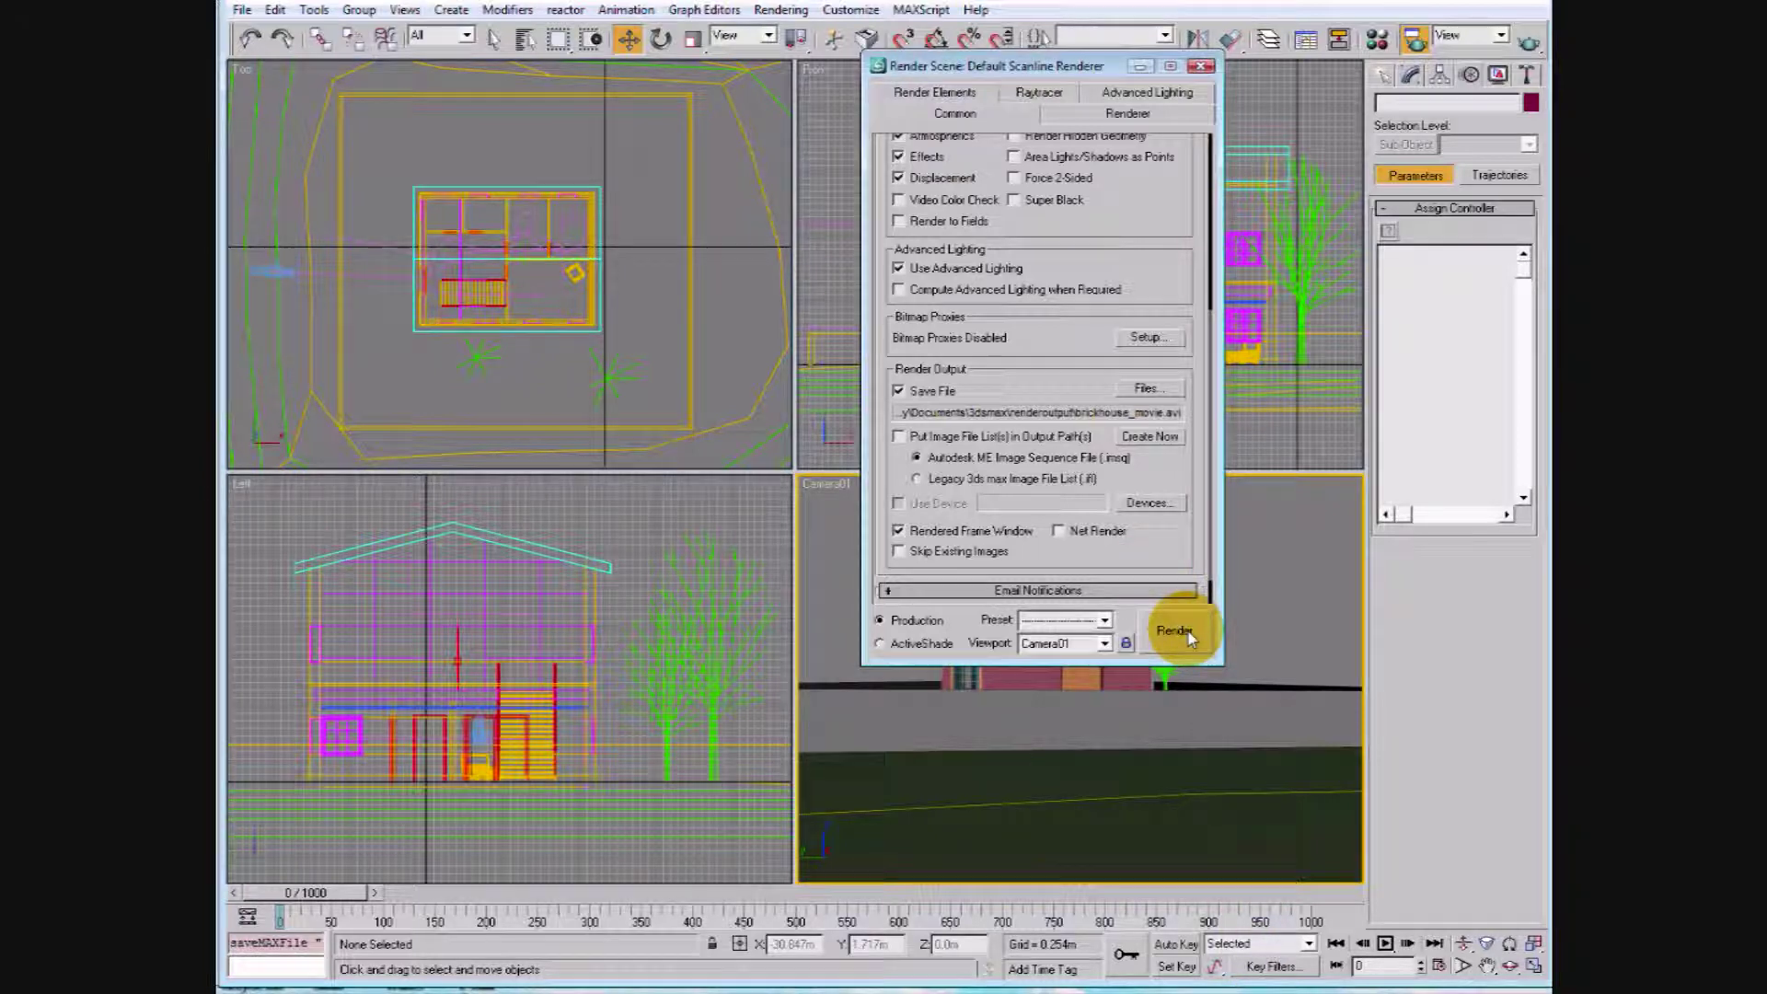